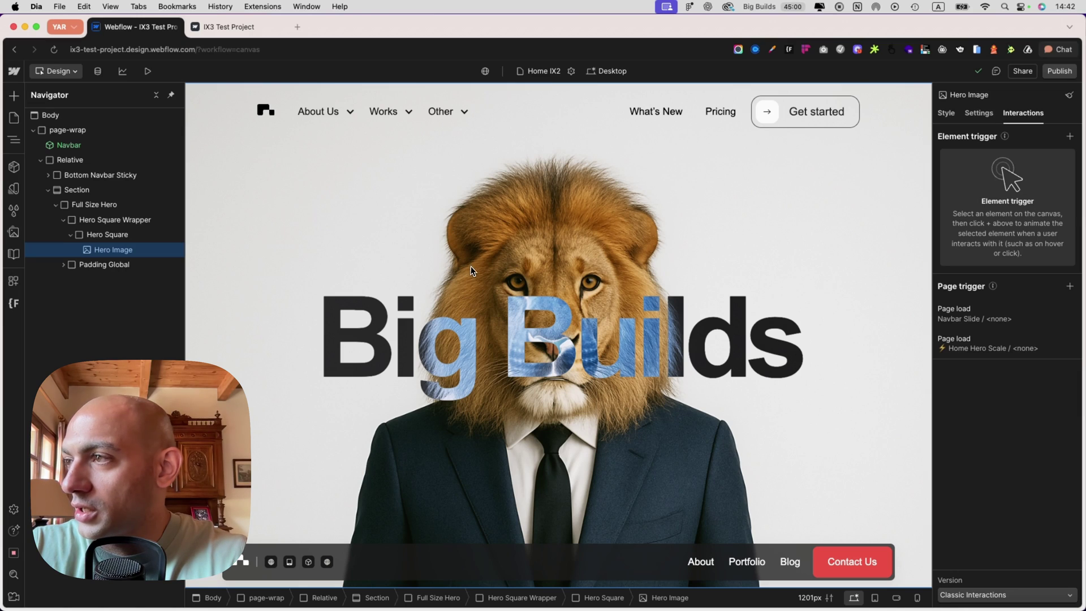
Preview the Home IX2 page to watch its load animation twice and return to design mode.
{"action": "left_click", "coordinate": [147, 73]}
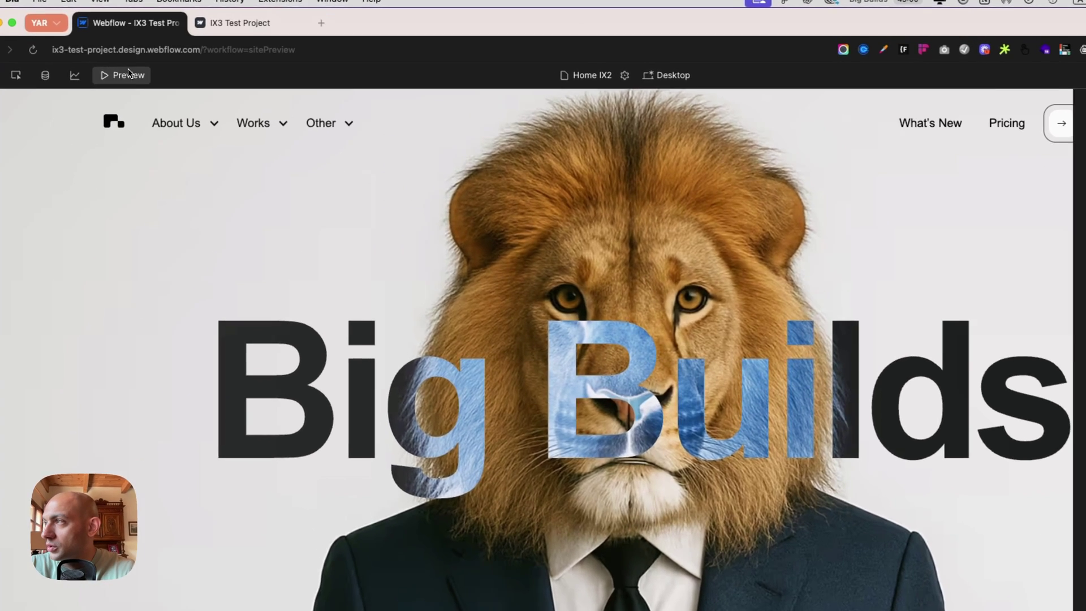
{"action": "left_click", "coordinate": [135, 70]}
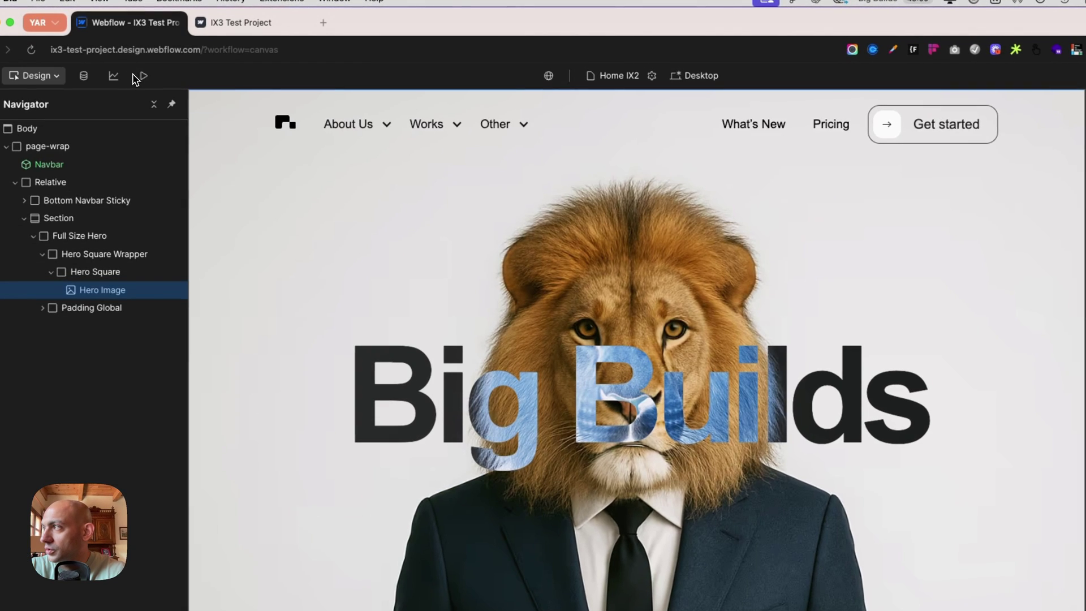
{"action": "left_click", "coordinate": [148, 78]}
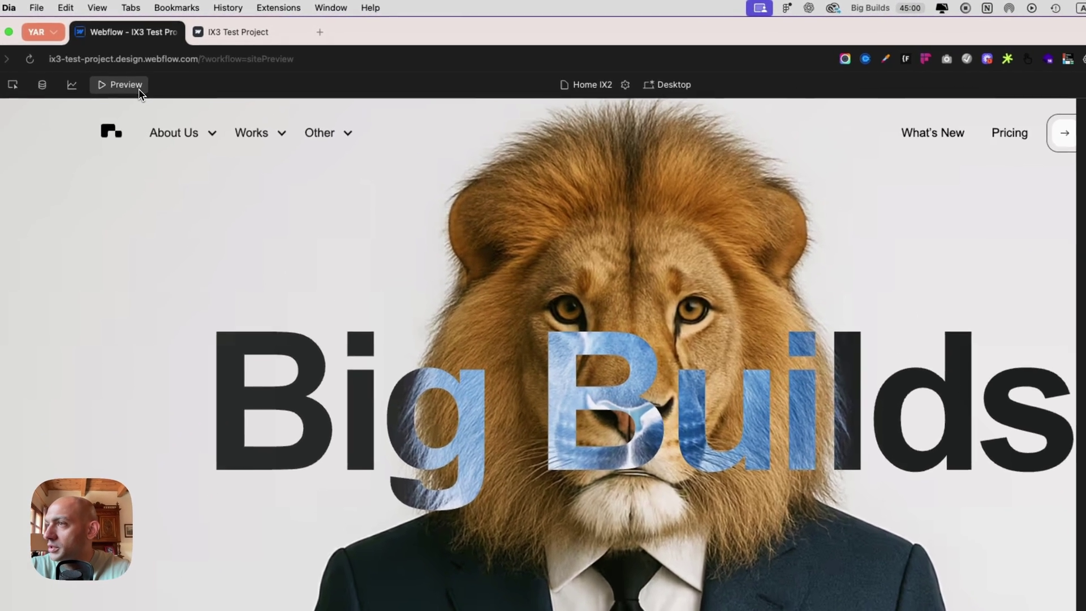
{"action": "key", "text": "super+shift+p"}
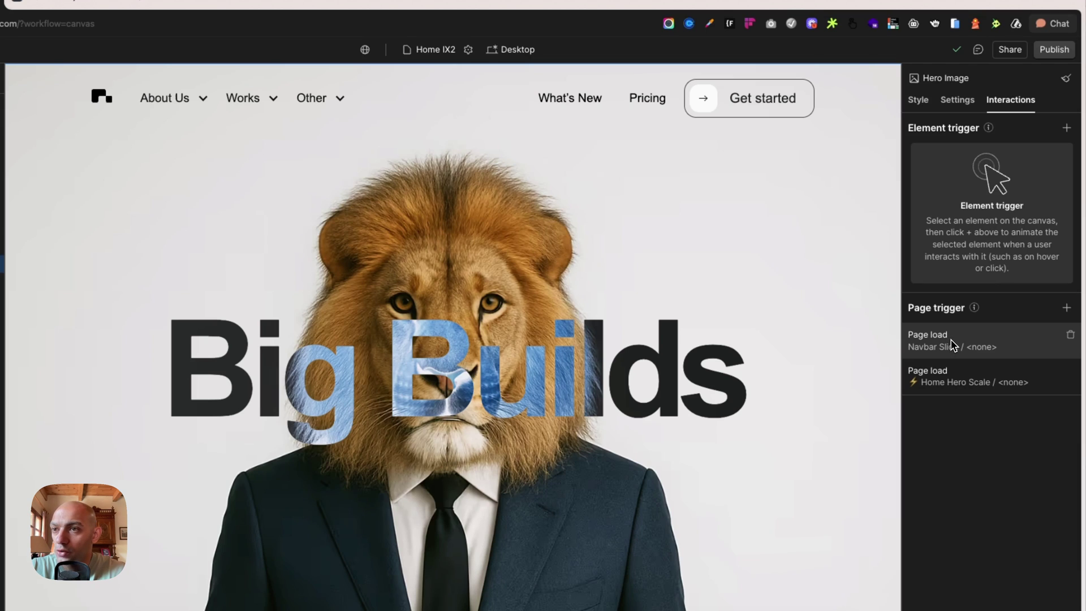
Examine the Navbar and Bottom Navbar move actions of the Navbar Slide page load animation, and return to the trigger list.
{"action": "left_click", "coordinate": [947, 353]}
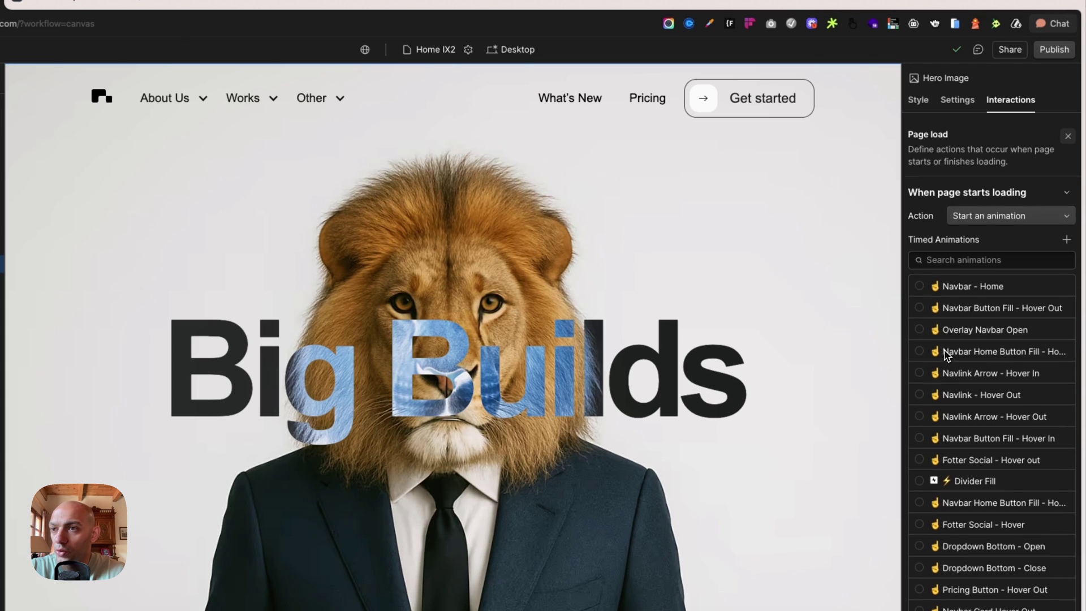
{"action": "scroll", "coordinate": [962, 368], "scroll_direction": "down", "scroll_amount": 5}
{"action": "left_click", "coordinate": [968, 398]}
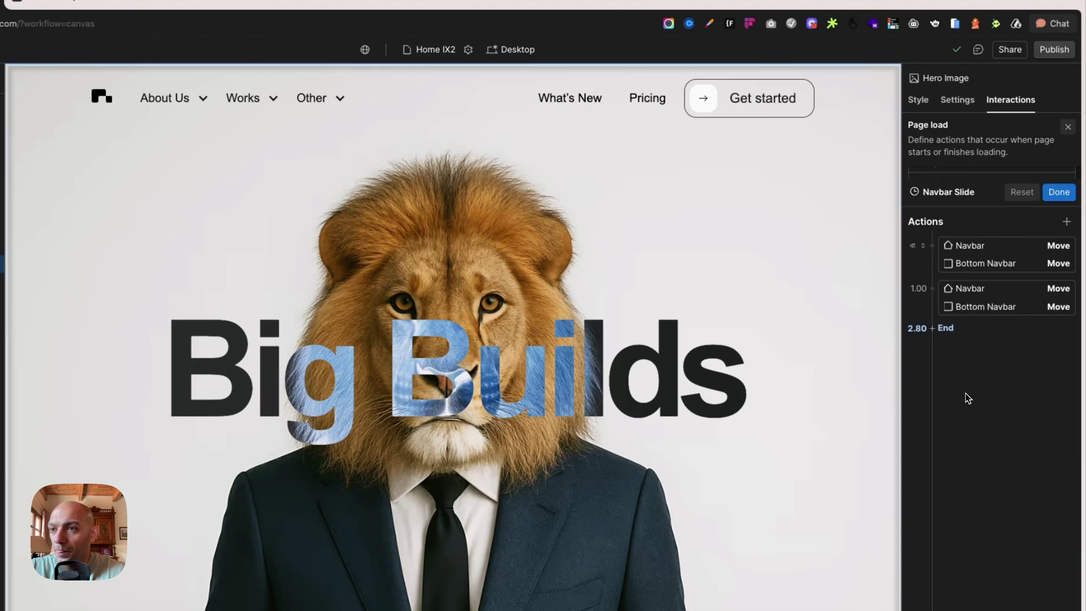
{"action": "left_click", "coordinate": [992, 180]}
{"action": "left_click", "coordinate": [988, 199]}
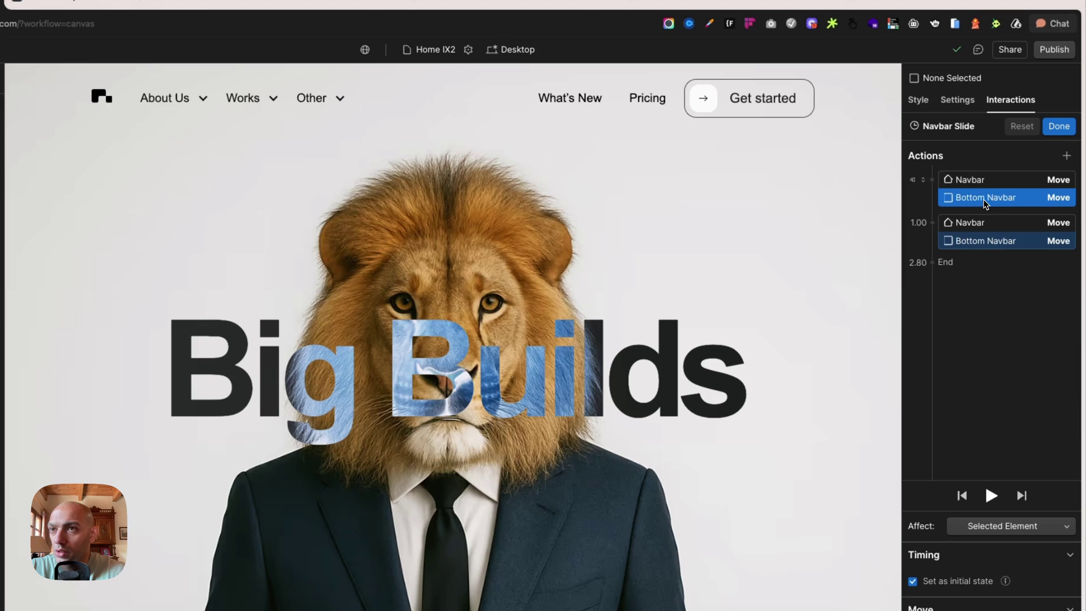
{"action": "left_click", "coordinate": [1035, 224]}
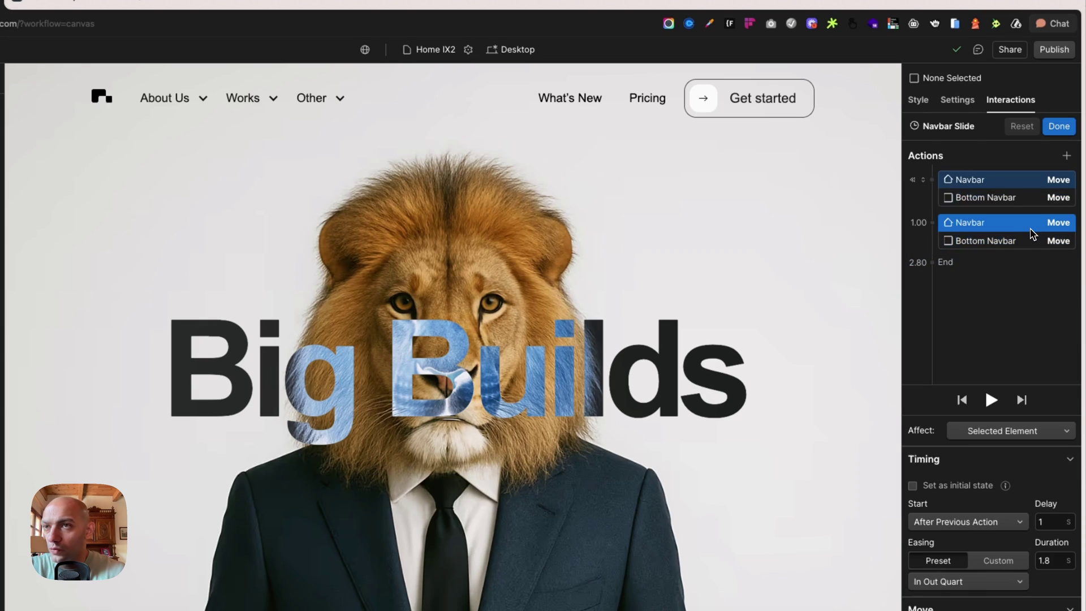
{"action": "left_click", "coordinate": [922, 101]}
{"action": "left_click", "coordinate": [1010, 106]}
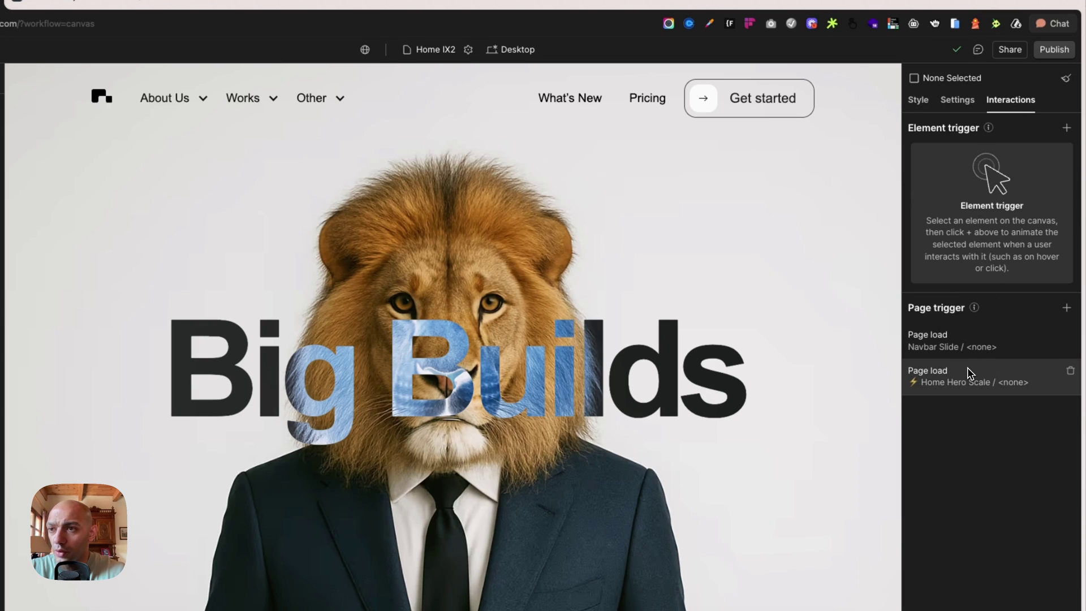
Examine the page load trigger that starts the Home Hero Scale animation, and return to the trigger list.
{"action": "left_click", "coordinate": [983, 382]}
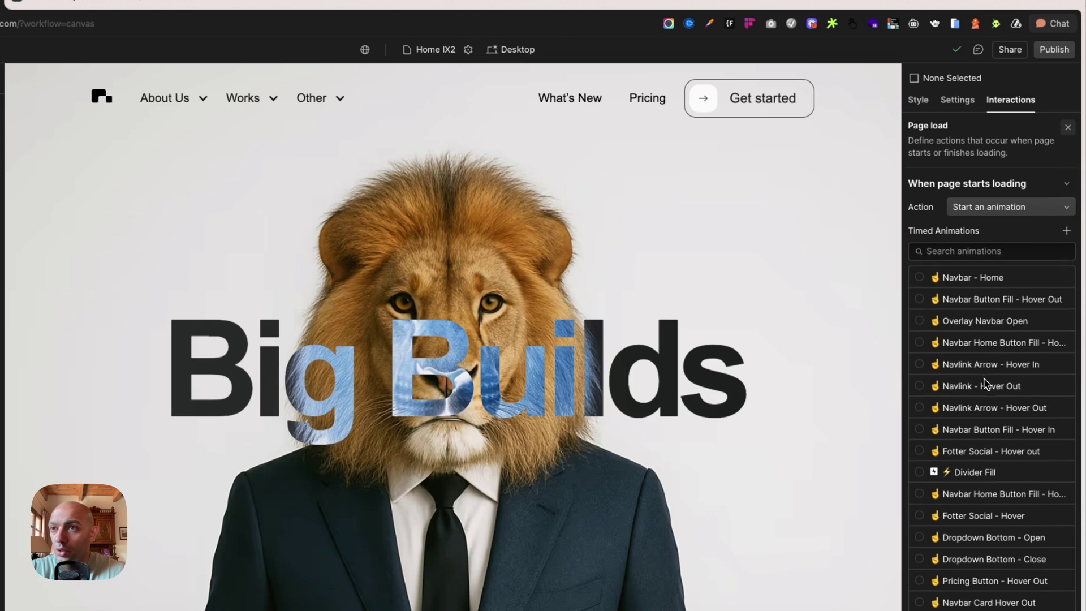
{"action": "scroll", "coordinate": [981, 390], "scroll_direction": "down", "scroll_amount": 10}
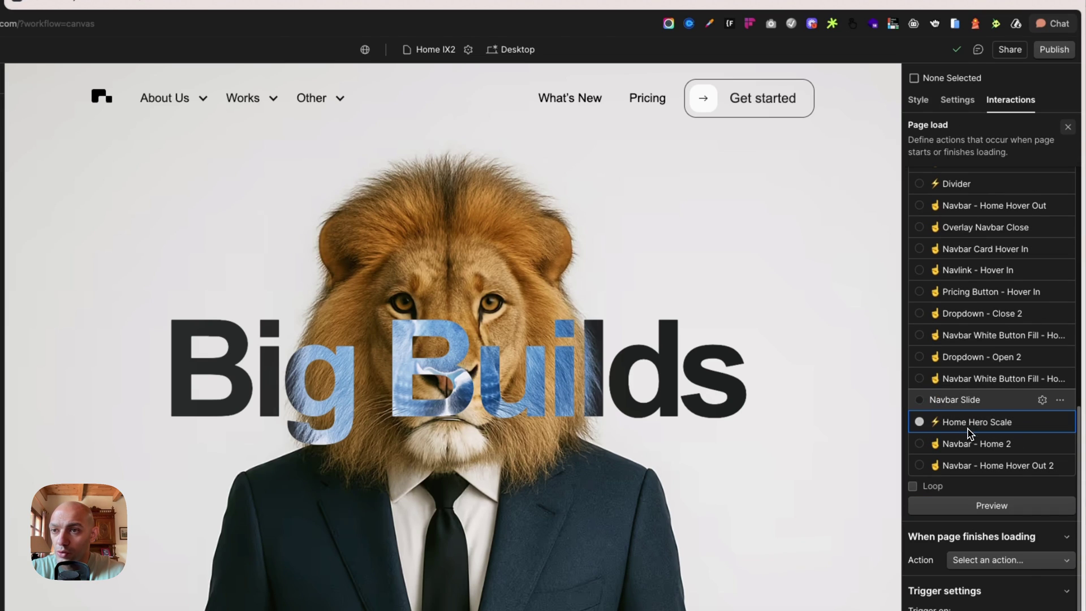
{"action": "left_click", "coordinate": [924, 107]}
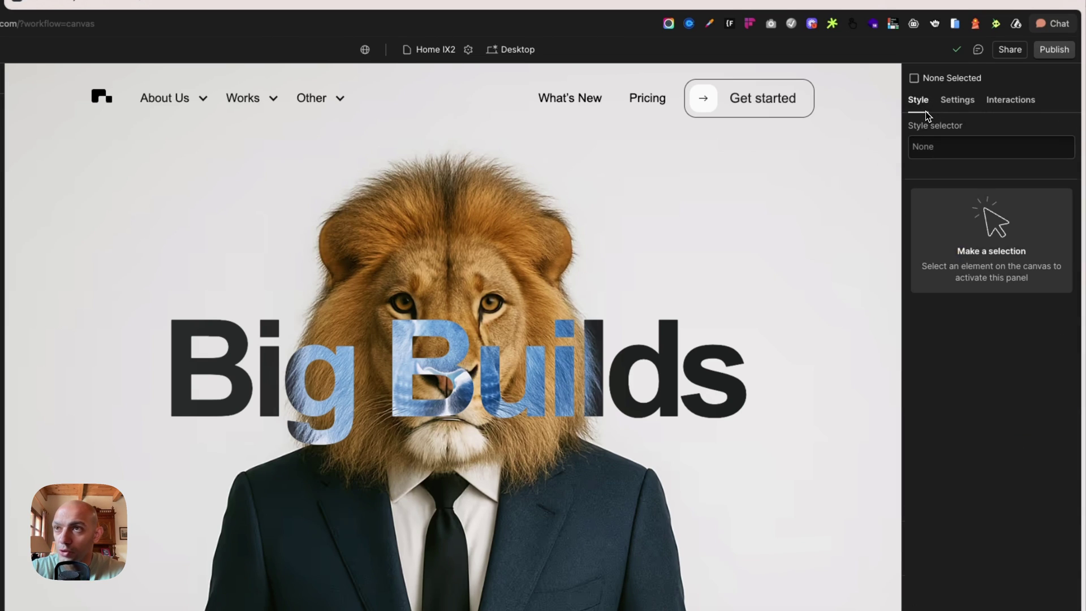
{"action": "left_click", "coordinate": [993, 106]}
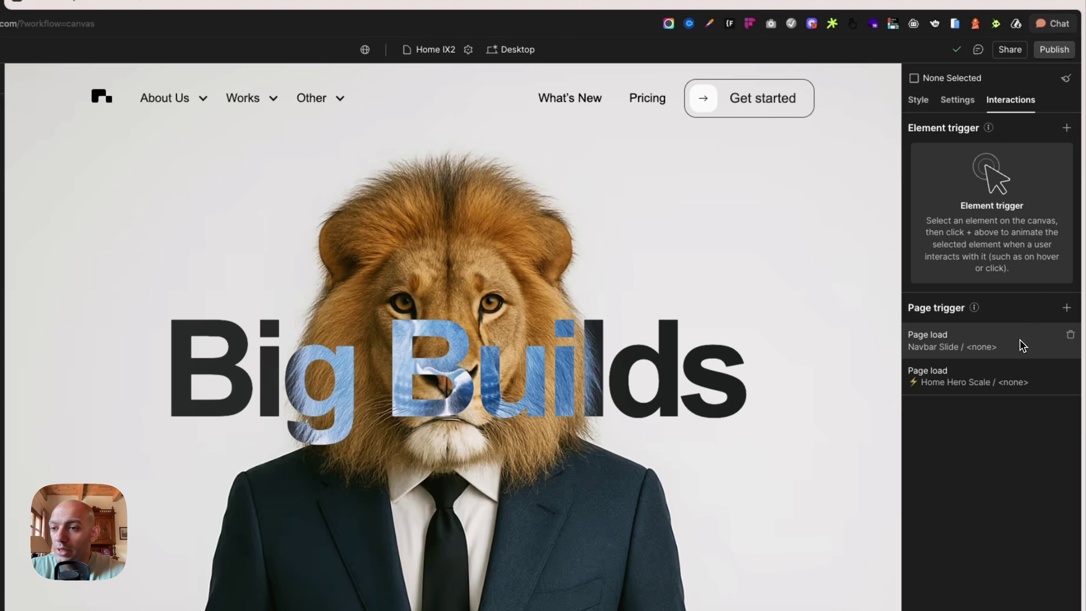
Open the Home IX3 page for editing.
{"action": "left_click", "coordinate": [609, 223]}
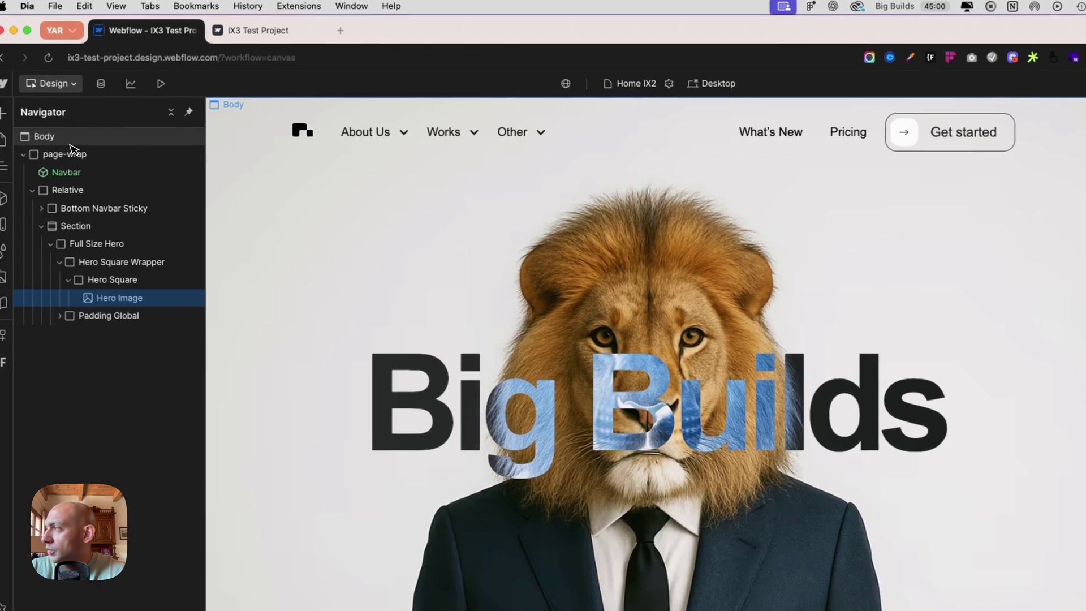
{"action": "left_click", "coordinate": [2, 139]}
{"action": "left_click", "coordinate": [91, 213]}
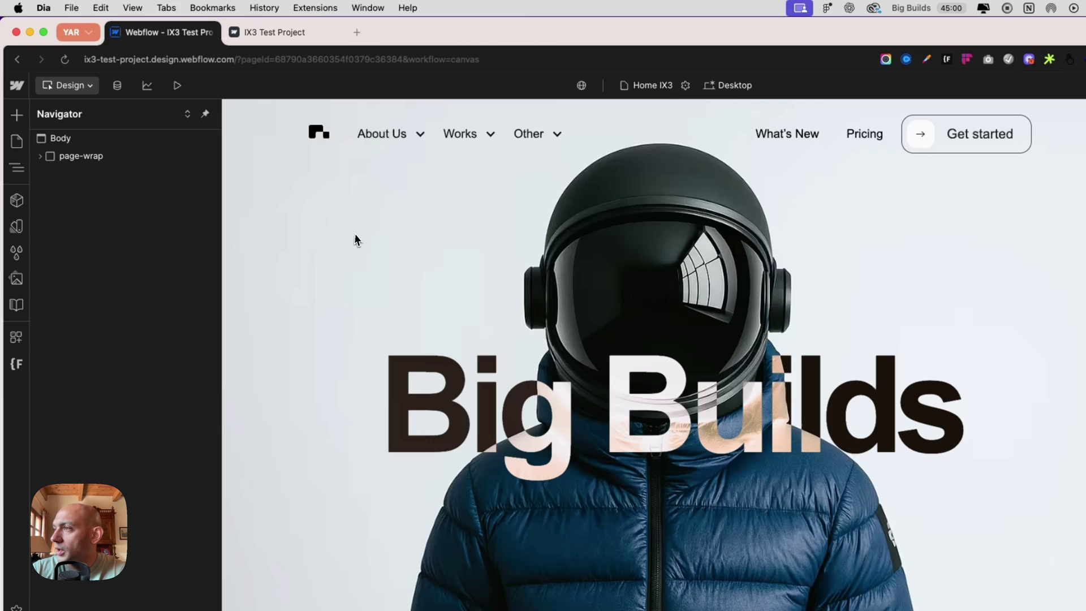
Select the Hero Image on the Home IX3 page and switch the interactions version to Interactions with GSAP (new).
{"action": "left_click", "coordinate": [355, 240]}
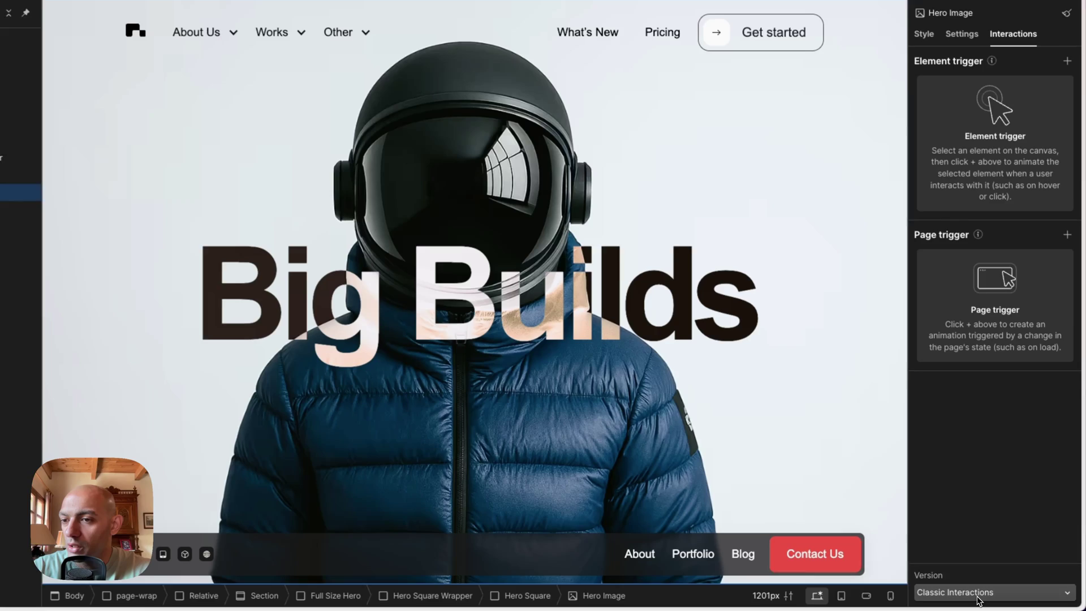
{"action": "left_click", "coordinate": [982, 594]}
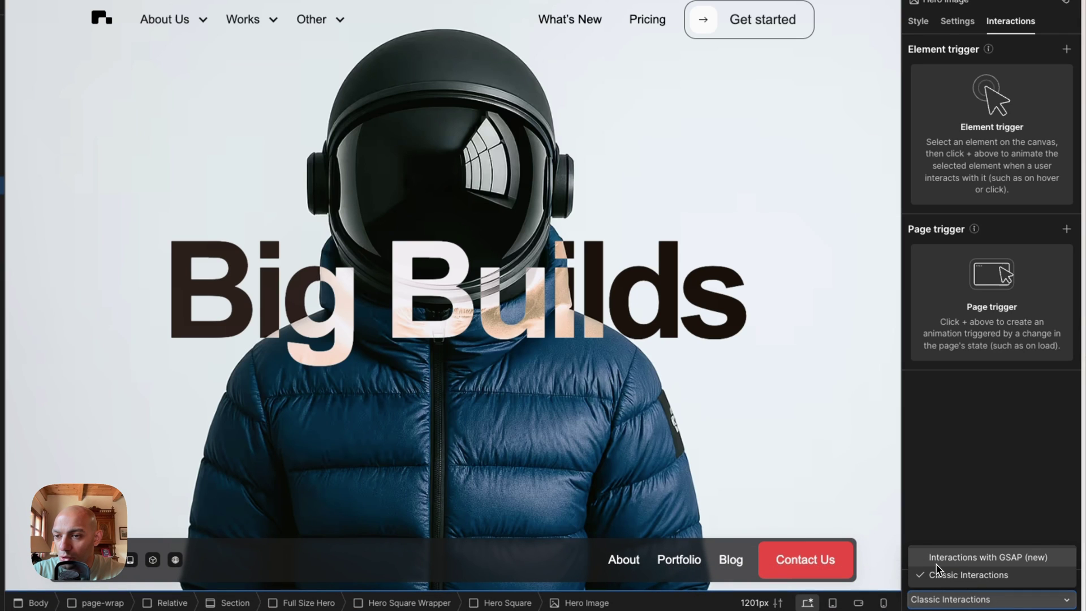
{"action": "left_click", "coordinate": [939, 560]}
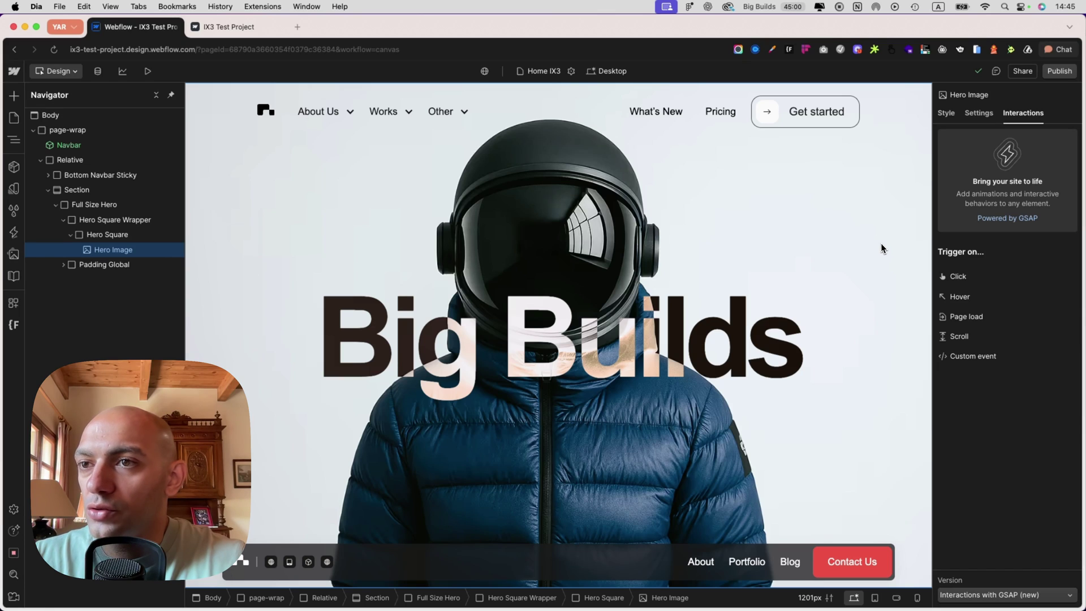
Create a page load interaction on the Hero Square element and add a Custom action to it.
{"action": "left_click", "coordinate": [147, 230]}
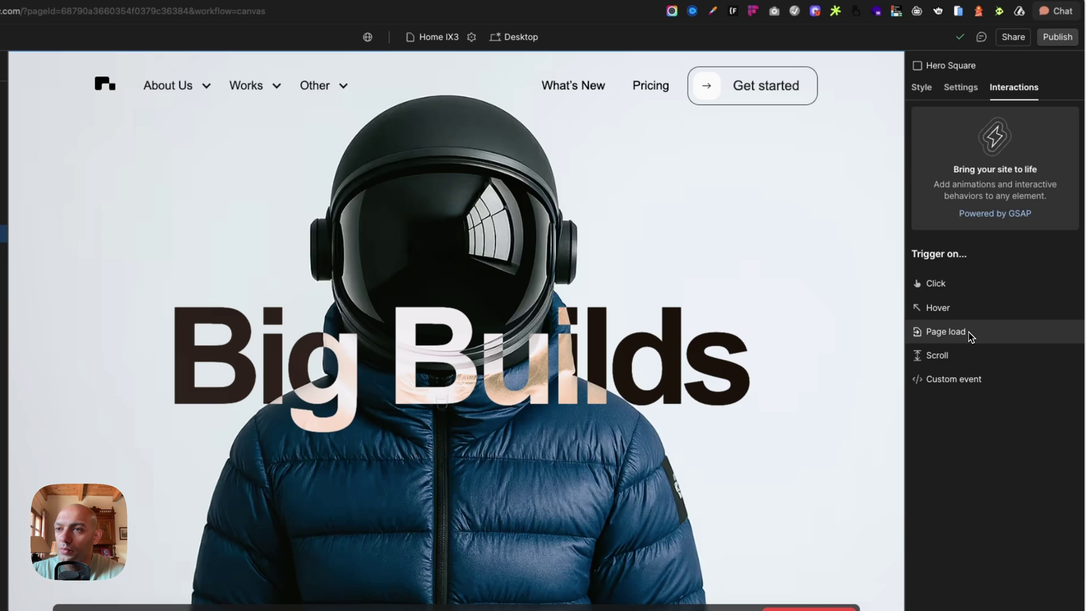
{"action": "left_click", "coordinate": [945, 332]}
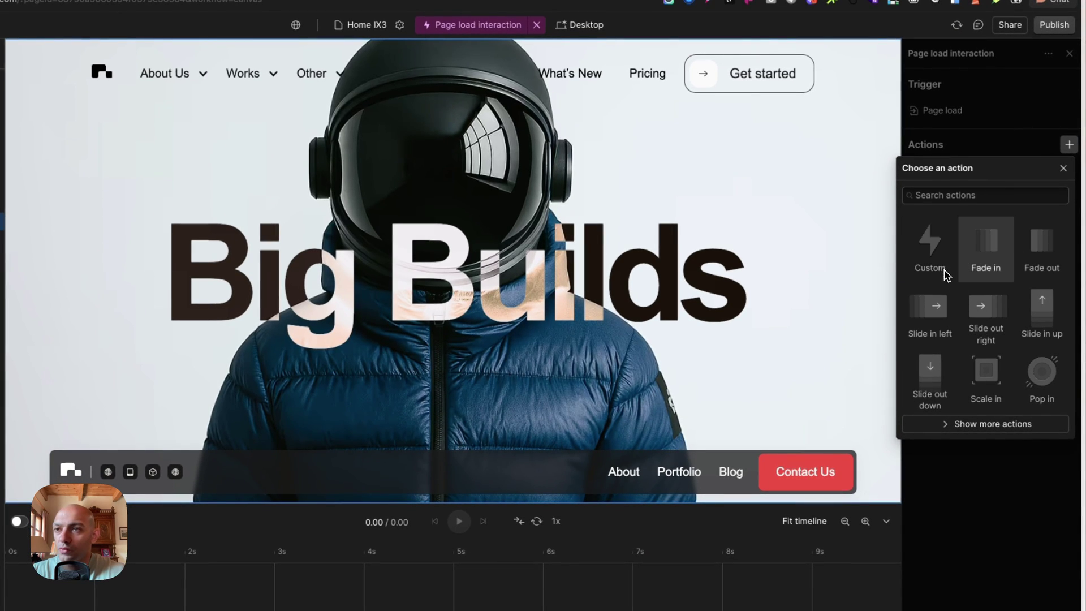
{"action": "left_click", "coordinate": [984, 429]}
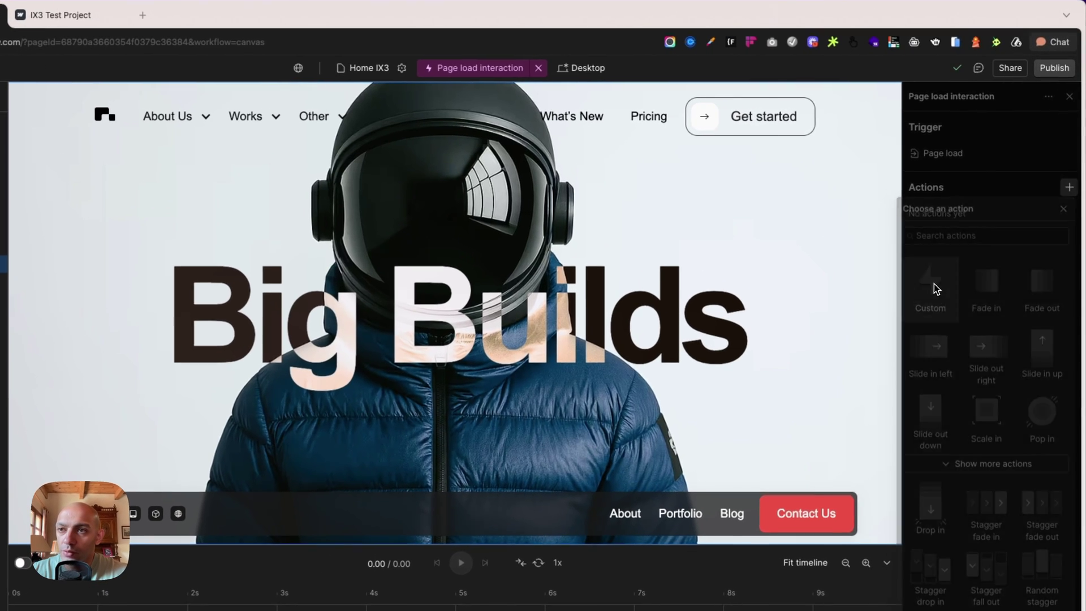
{"action": "left_click", "coordinate": [960, 261]}
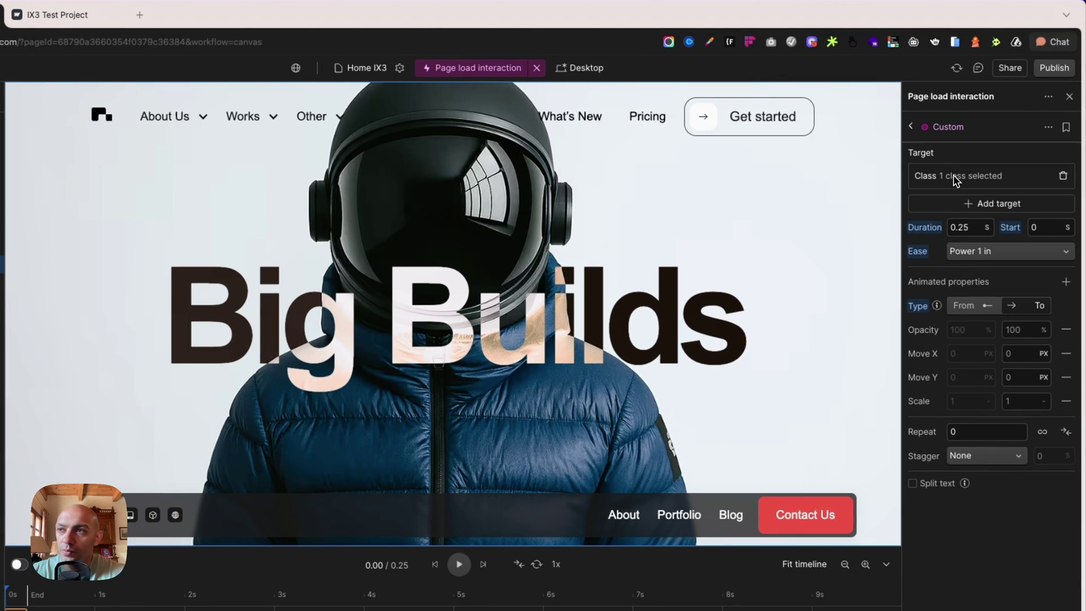
Review the Custom action's target types and set its target to Attribute with a new attribute name, hero.
{"action": "left_click", "coordinate": [990, 186]}
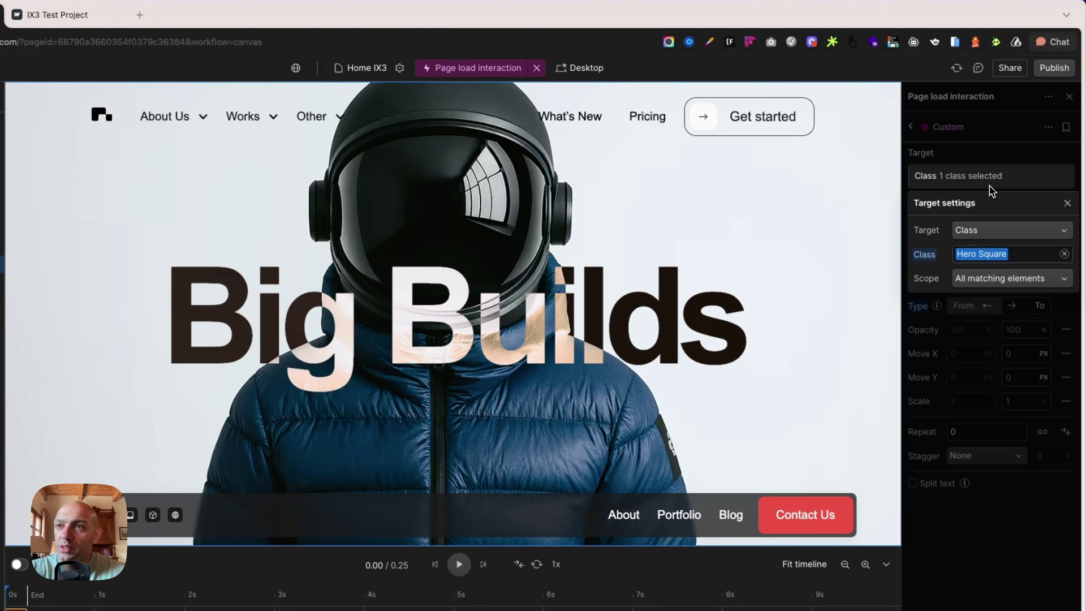
{"action": "left_click", "coordinate": [968, 226]}
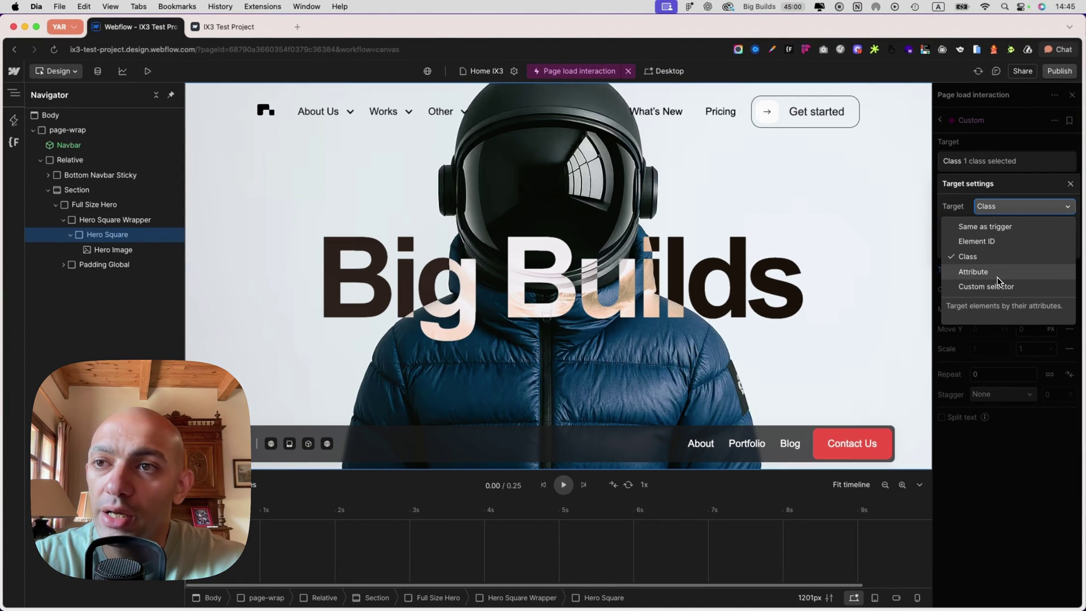
{"action": "left_click", "coordinate": [965, 189]}
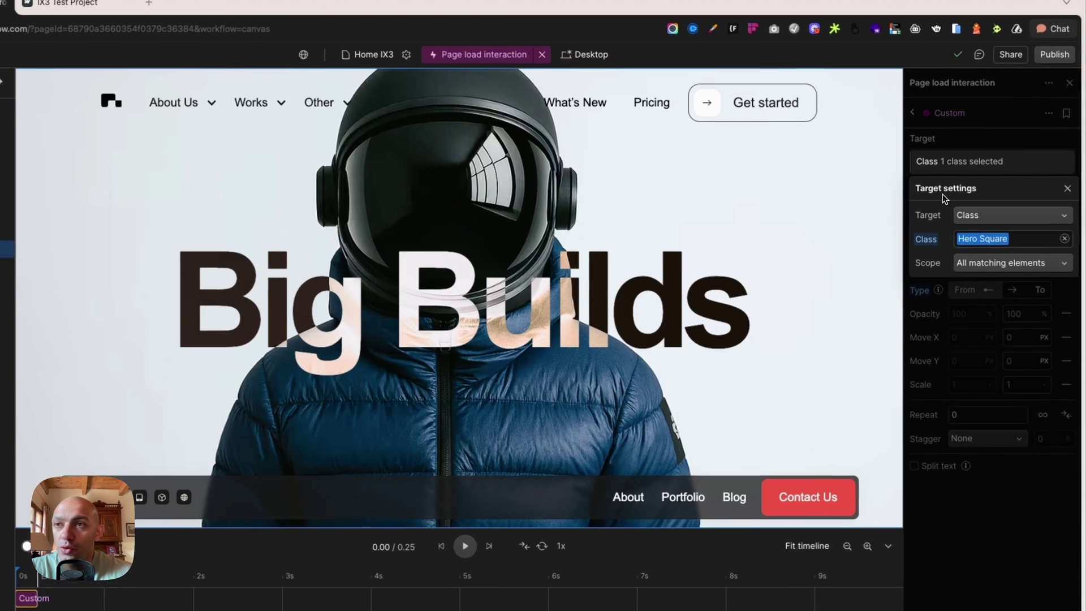
{"action": "left_click", "coordinate": [986, 215]}
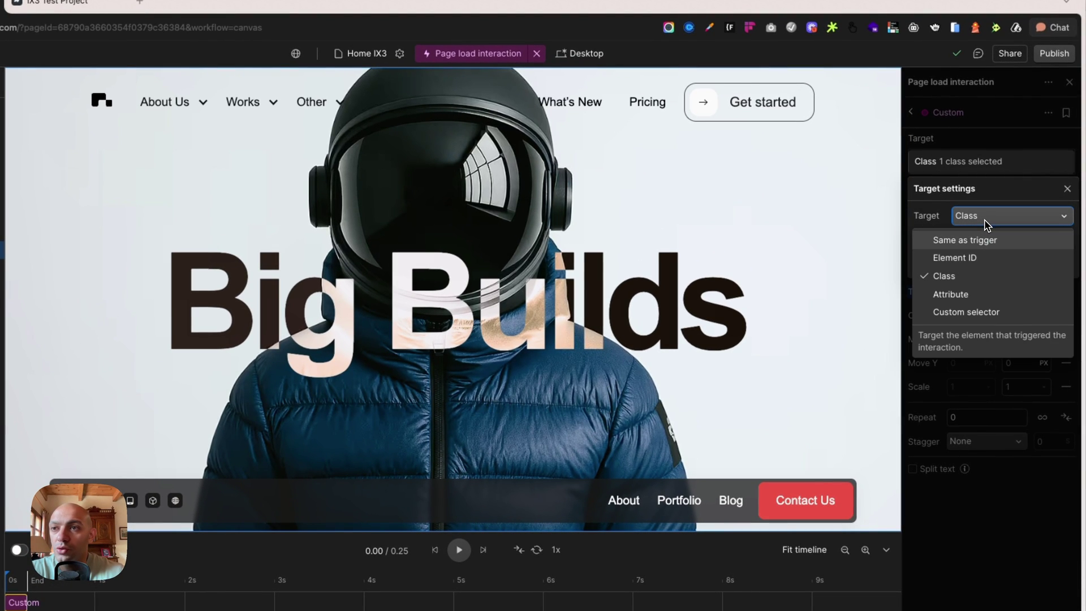
{"action": "left_click", "coordinate": [943, 218]}
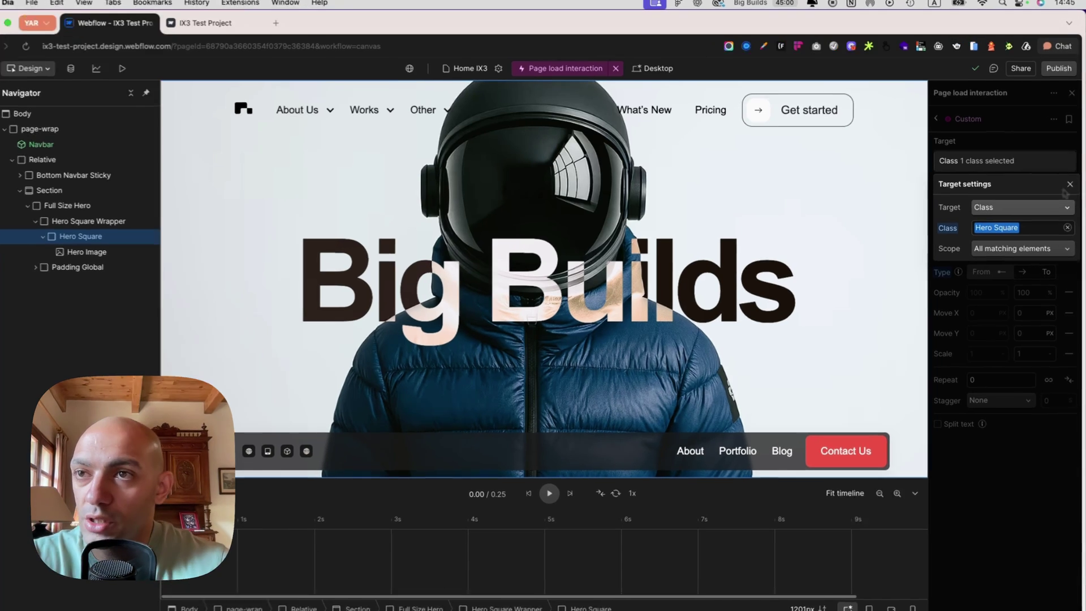
{"action": "left_click", "coordinate": [1051, 207]}
{"action": "left_click", "coordinate": [990, 272]}
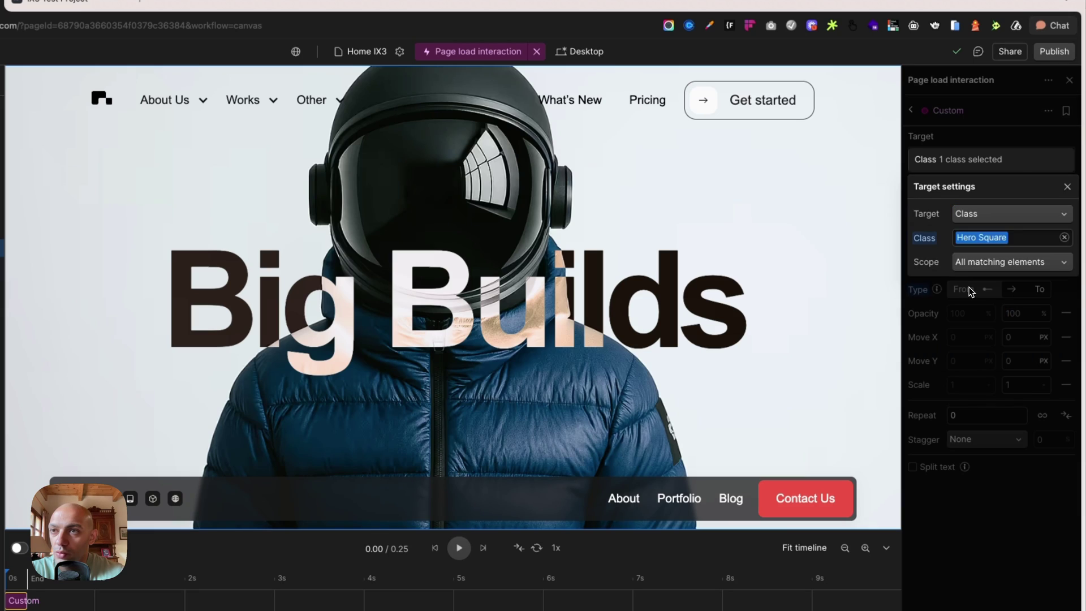
{"action": "left_click", "coordinate": [1000, 241]}
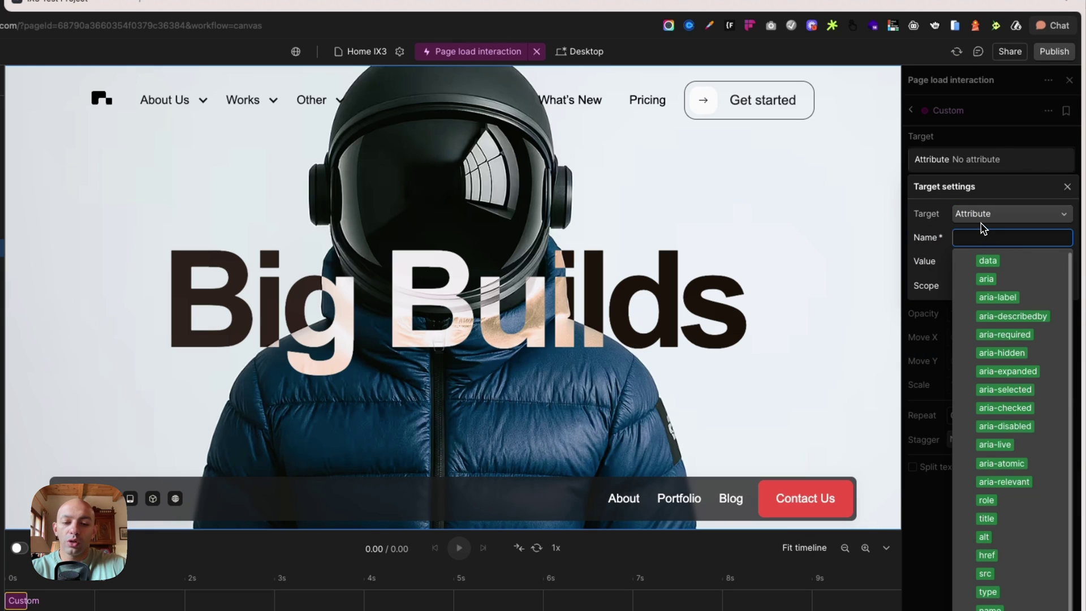
{"action": "type", "text": "hero"}
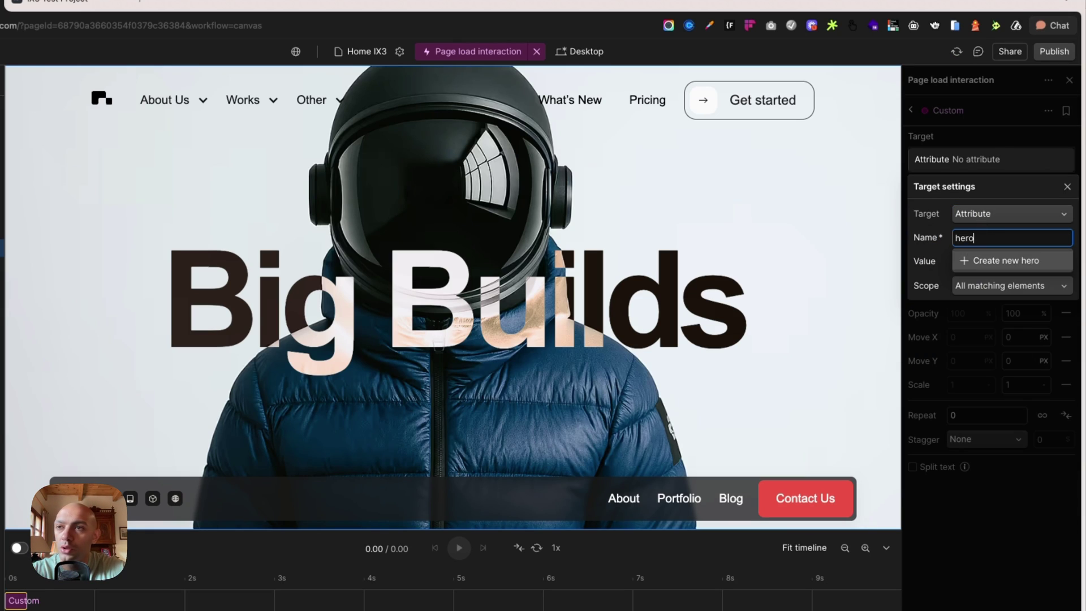
{"action": "left_click", "coordinate": [1047, 256]}
{"action": "left_click", "coordinate": [1021, 260]}
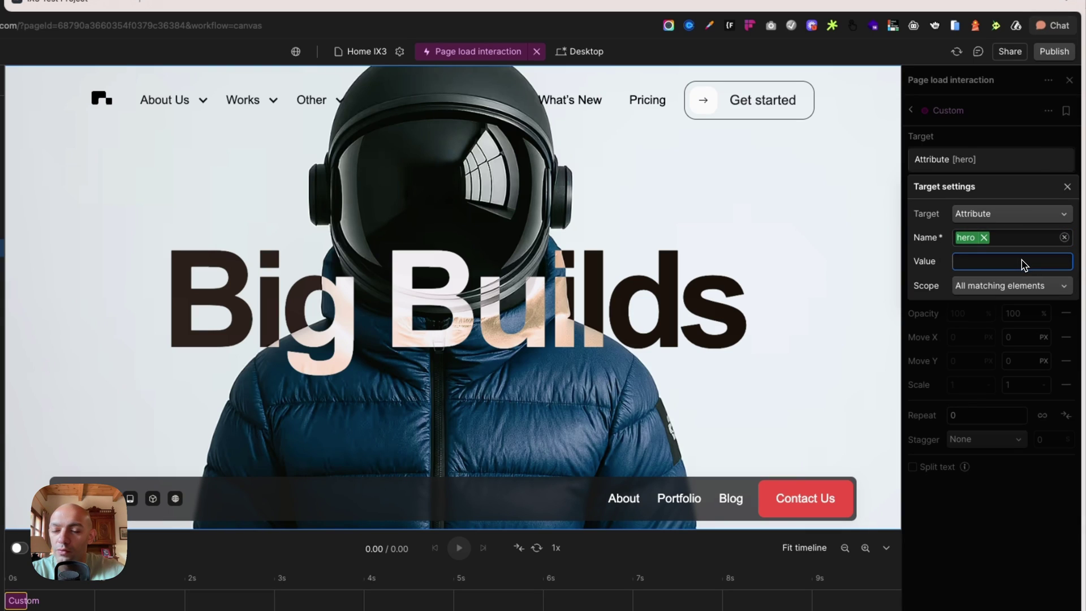
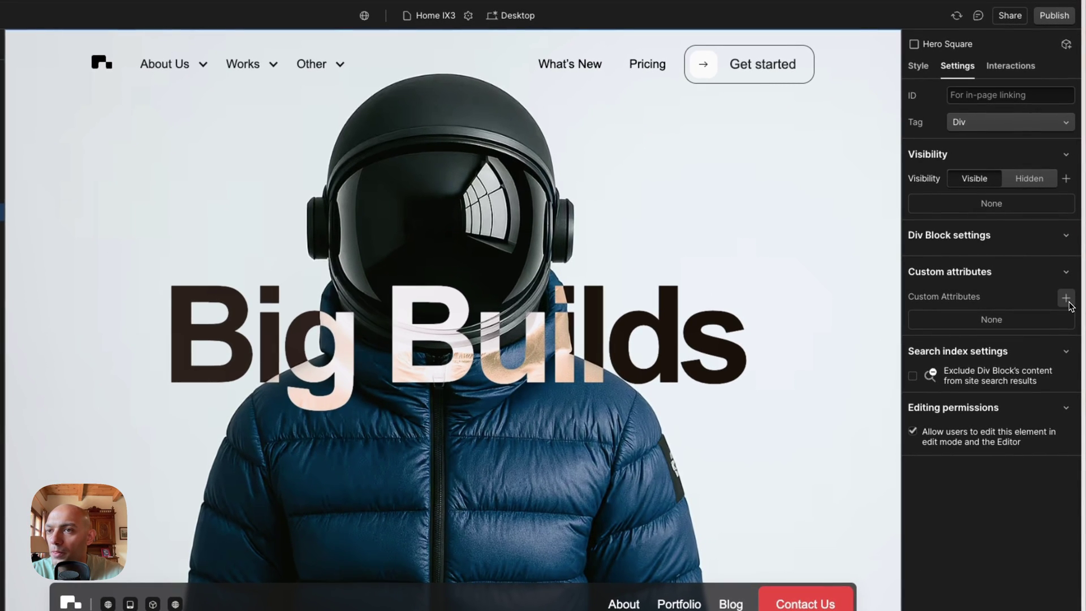
Add the custom attribute hero with the value scale to the Hero Square element and return to its interactions.
{"action": "left_click", "coordinate": [1066, 298]}
{"action": "type", "text": "hero"}
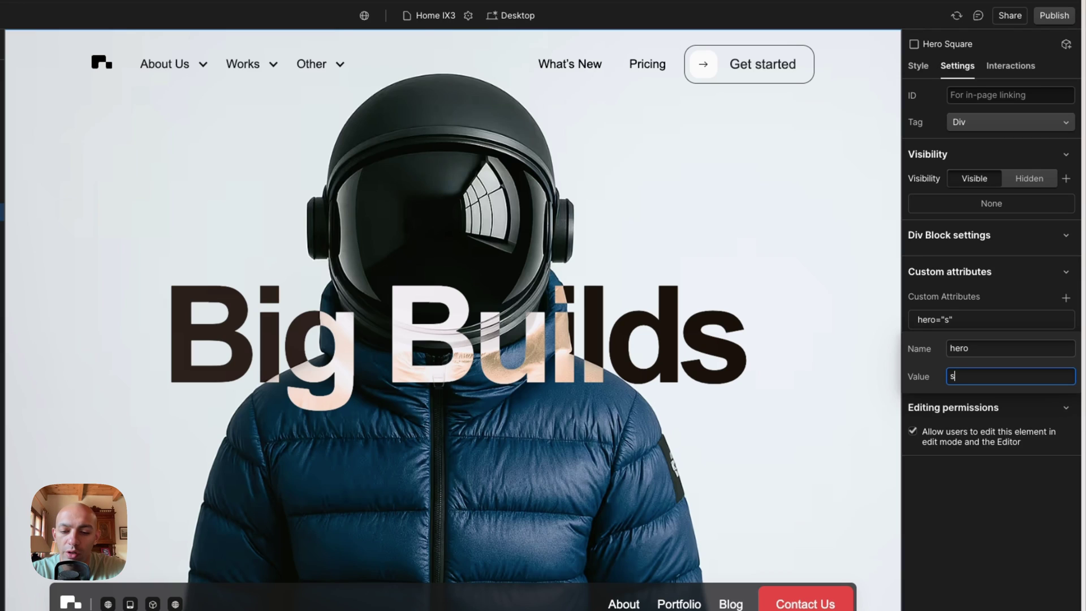
{"action": "left_click", "coordinate": [1019, 477]}
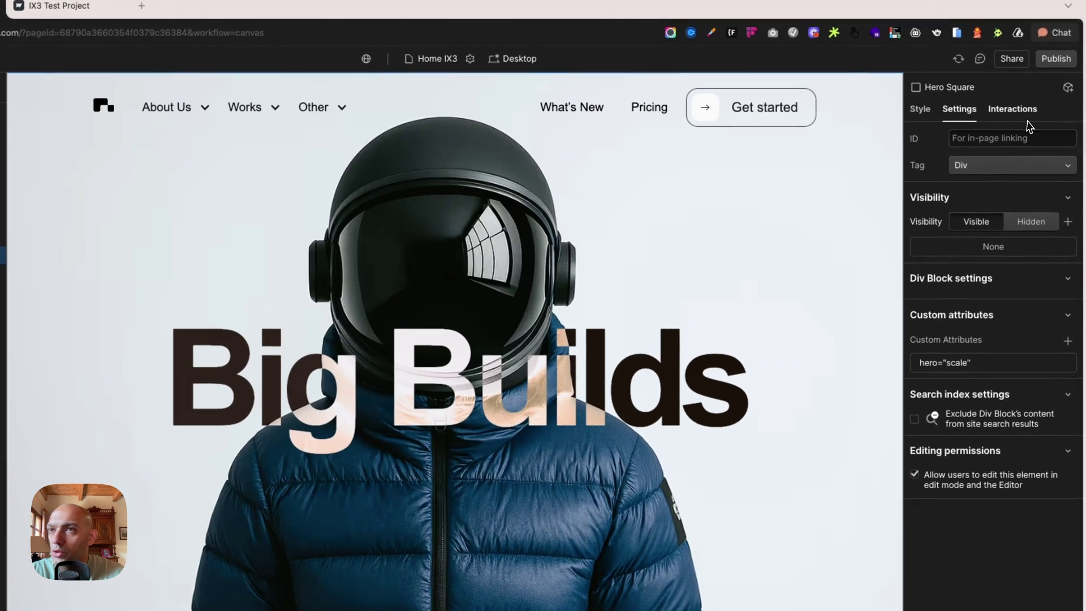
{"action": "left_click", "coordinate": [1015, 110]}
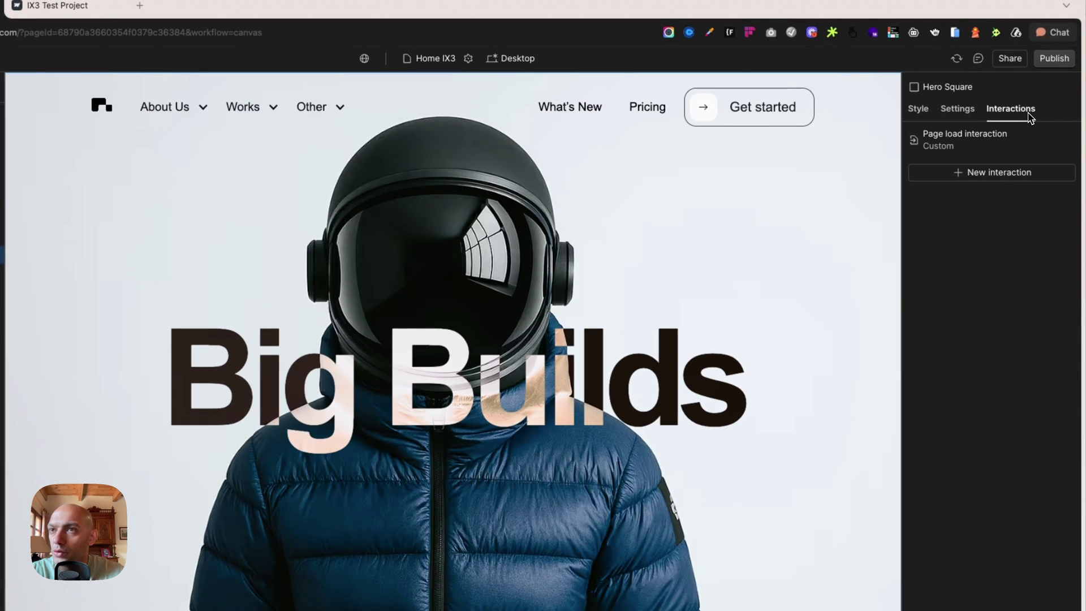
Open the Hero Square's page load interaction and review the control, delay and speed settings of its Page load trigger.
{"action": "left_click", "coordinate": [985, 149]}
{"action": "left_click", "coordinate": [955, 148]}
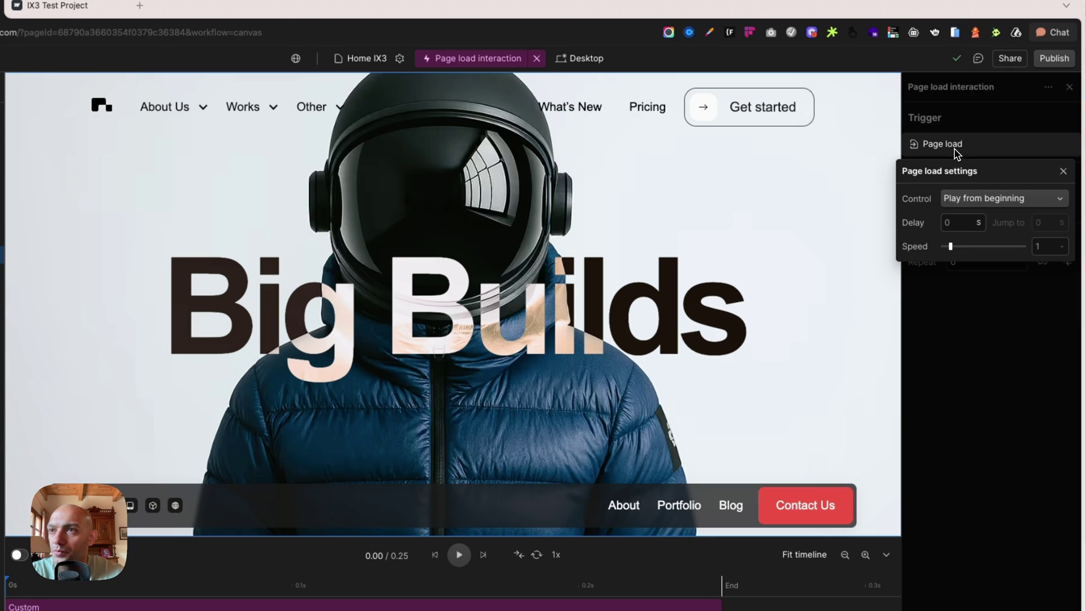
{"action": "left_click", "coordinate": [981, 380]}
{"action": "left_click", "coordinate": [962, 147]}
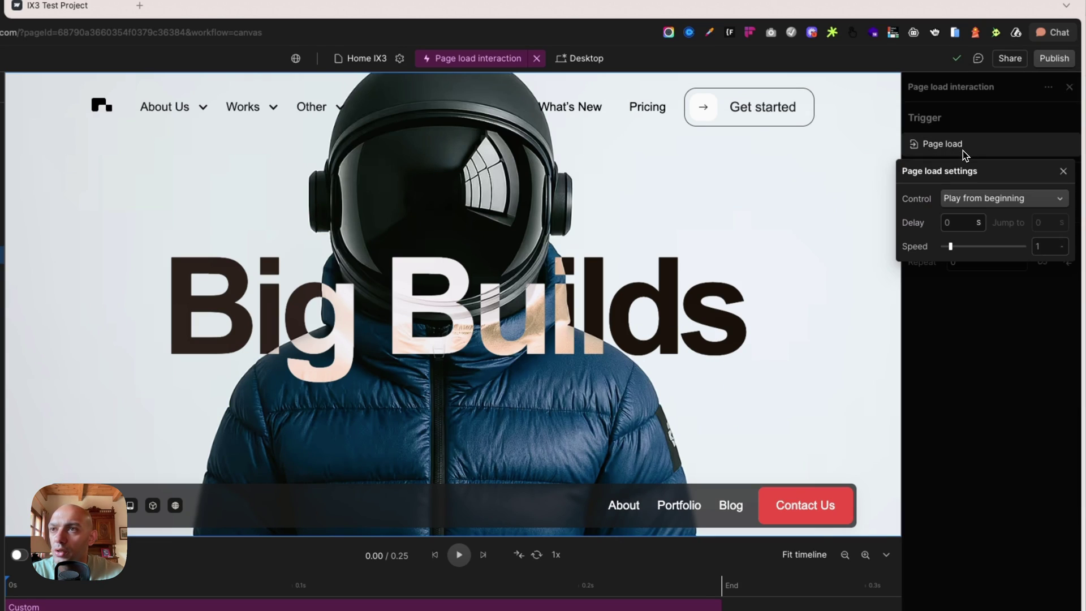
{"action": "left_click", "coordinate": [996, 202]}
{"action": "left_click", "coordinate": [1023, 178]}
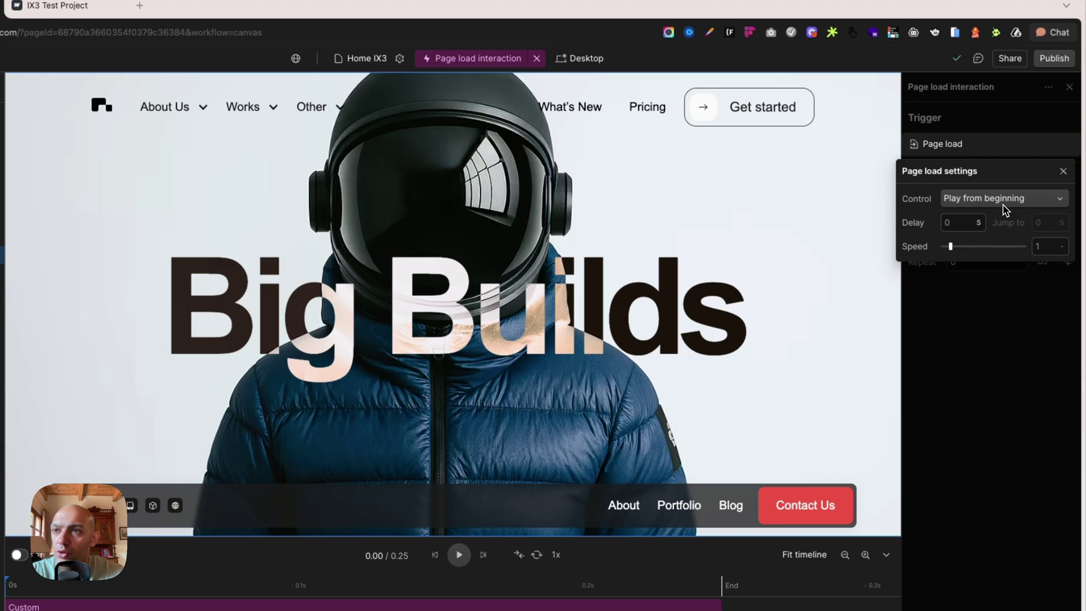
{"action": "left_click", "coordinate": [1003, 345]}
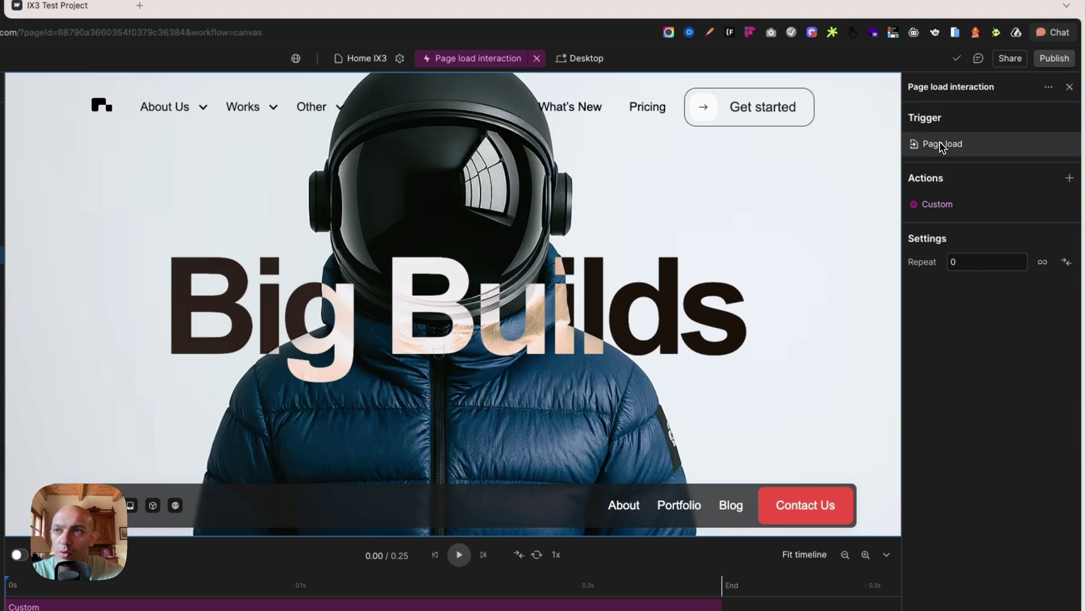
Rename the interaction's Custom action to Page load animation.
{"action": "left_click", "coordinate": [936, 204]}
{"action": "double_click", "coordinate": [961, 119]}
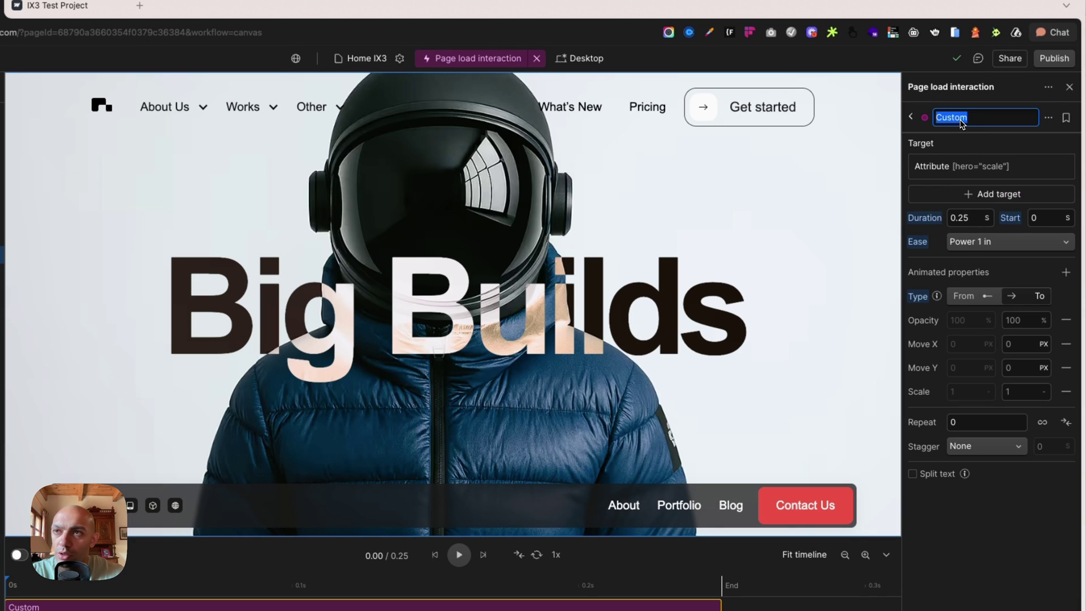
{"action": "type", "text": "P"}
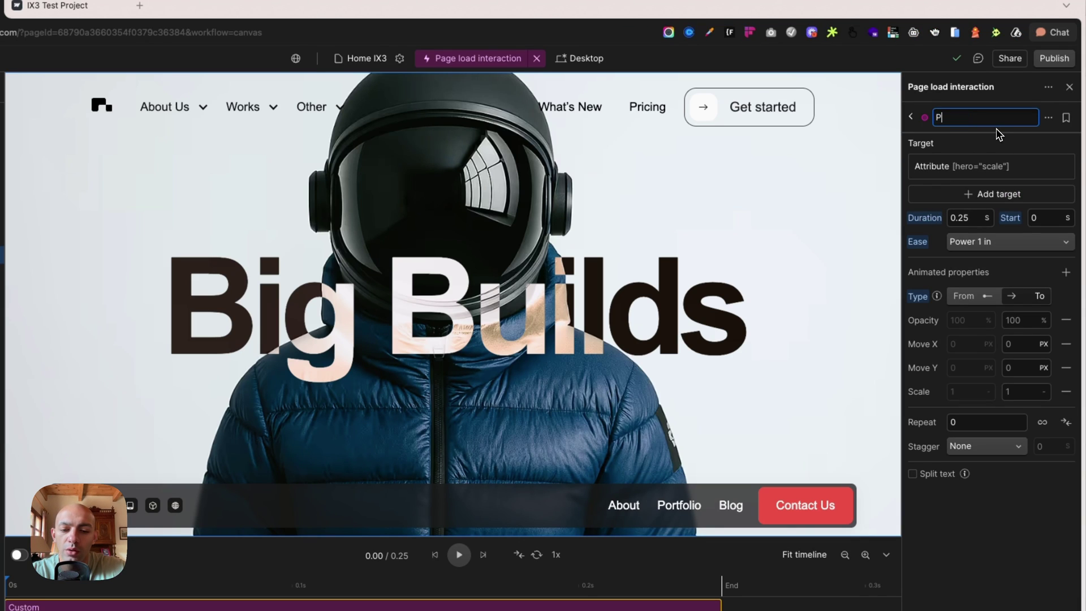
{"action": "type", "text": "age"}
{"action": "type", "text": " load animati"}
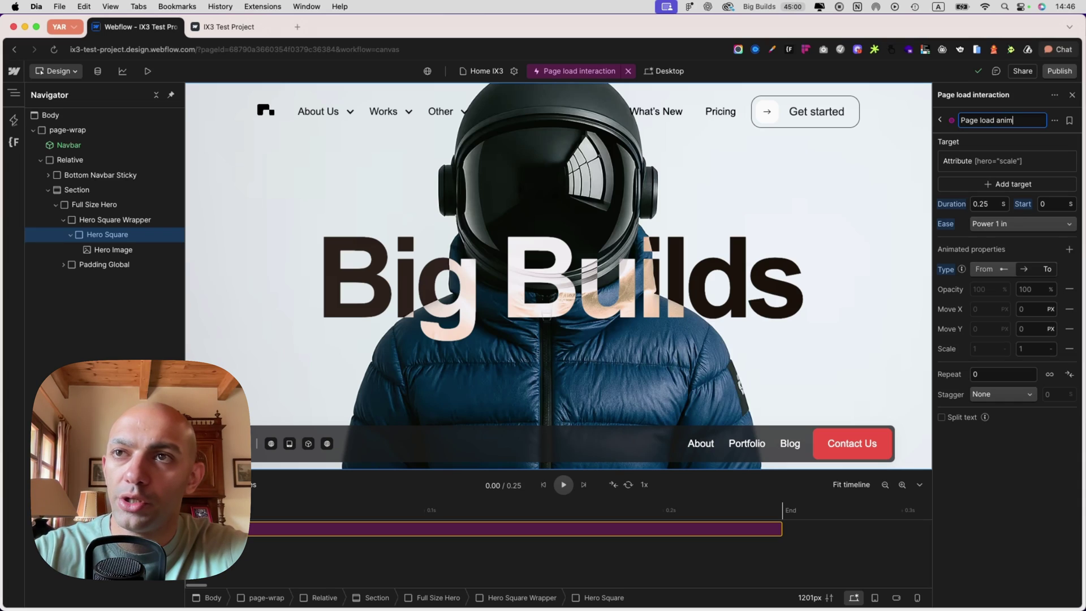
{"action": "type", "text": "on"}
{"action": "key", "text": "Return"}
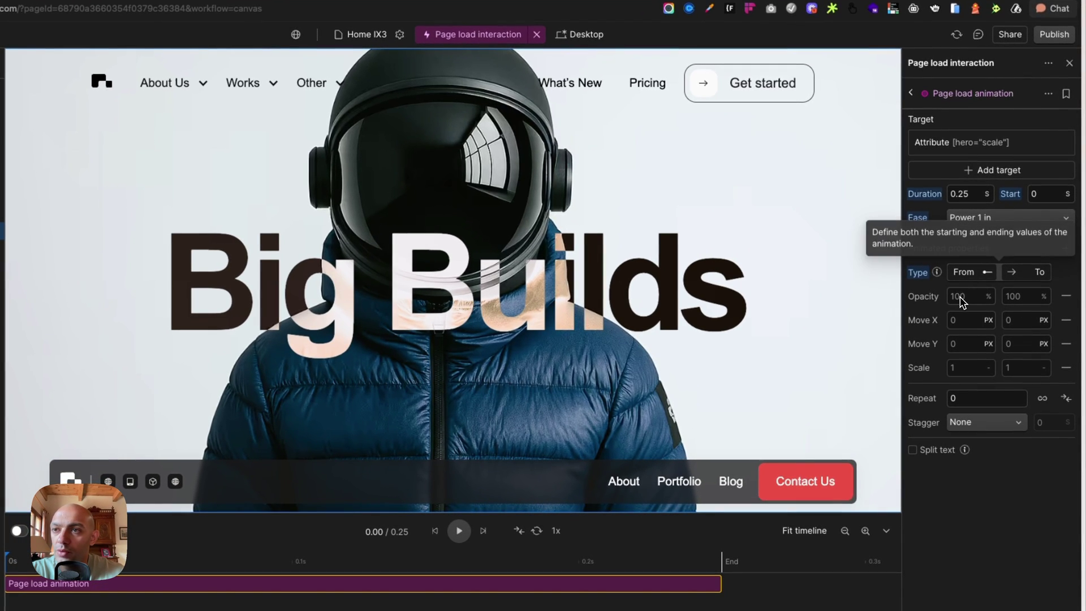
Add Width and Height to the animated properties of the Page load animation action.
{"action": "left_click", "coordinate": [979, 293]}
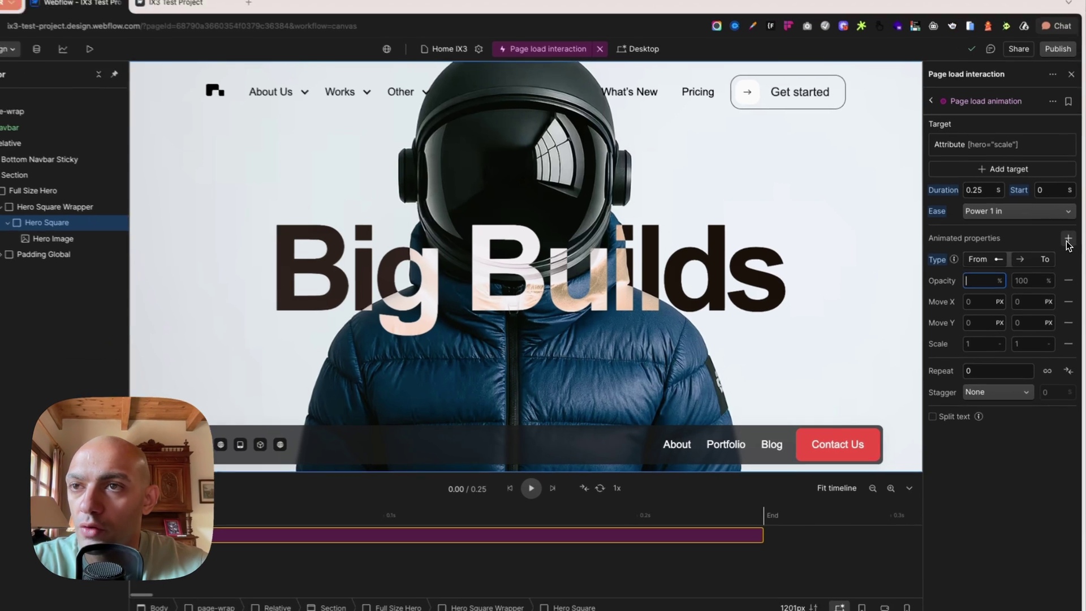
{"action": "left_click", "coordinate": [1069, 249]}
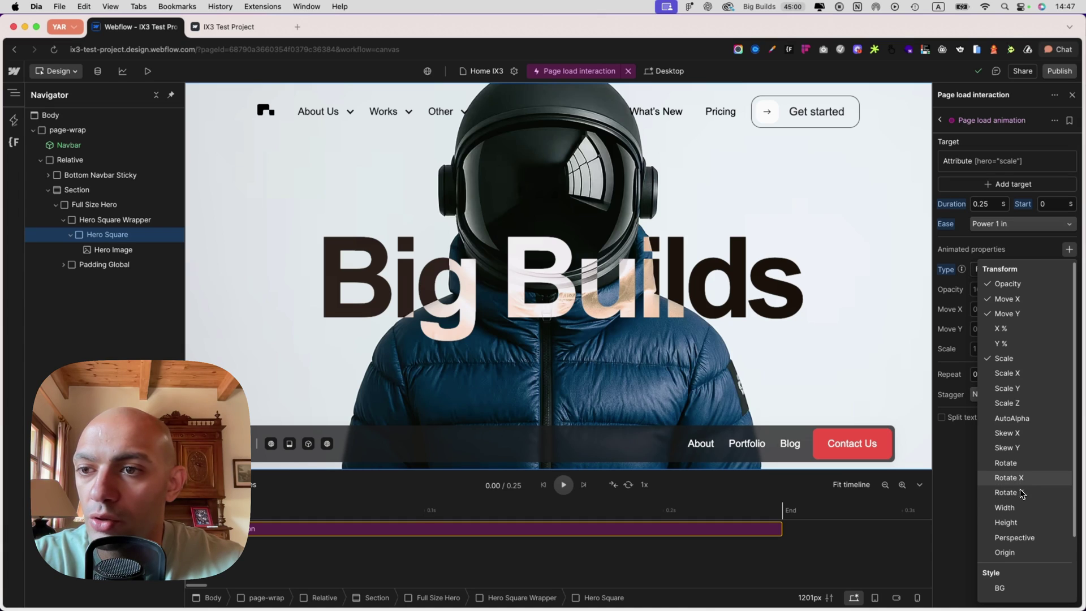
{"action": "left_click", "coordinate": [1012, 508]}
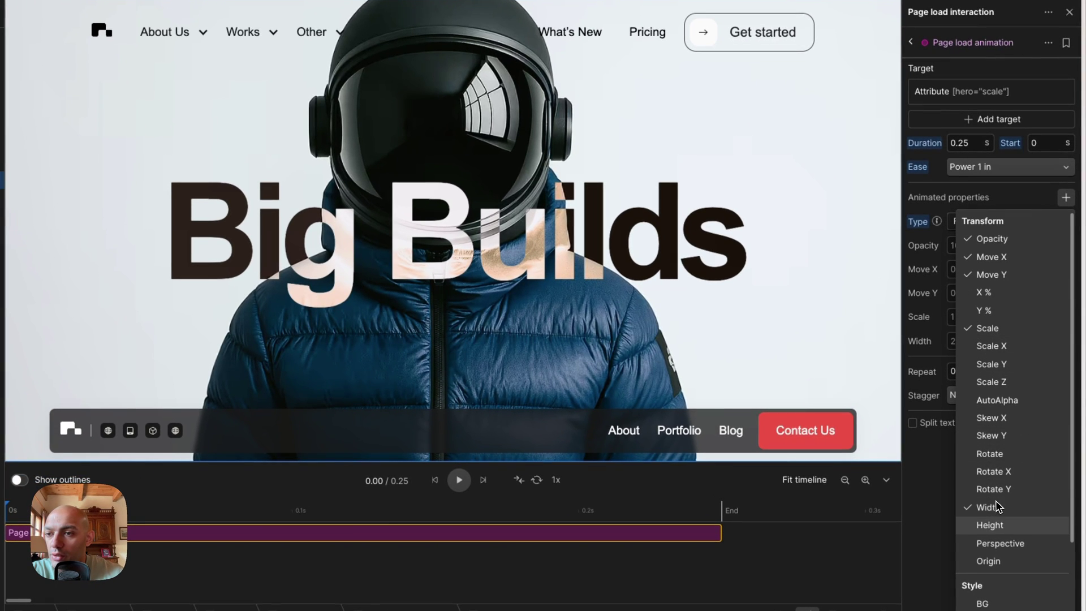
{"action": "left_click", "coordinate": [1006, 522]}
{"action": "left_click", "coordinate": [941, 496]}
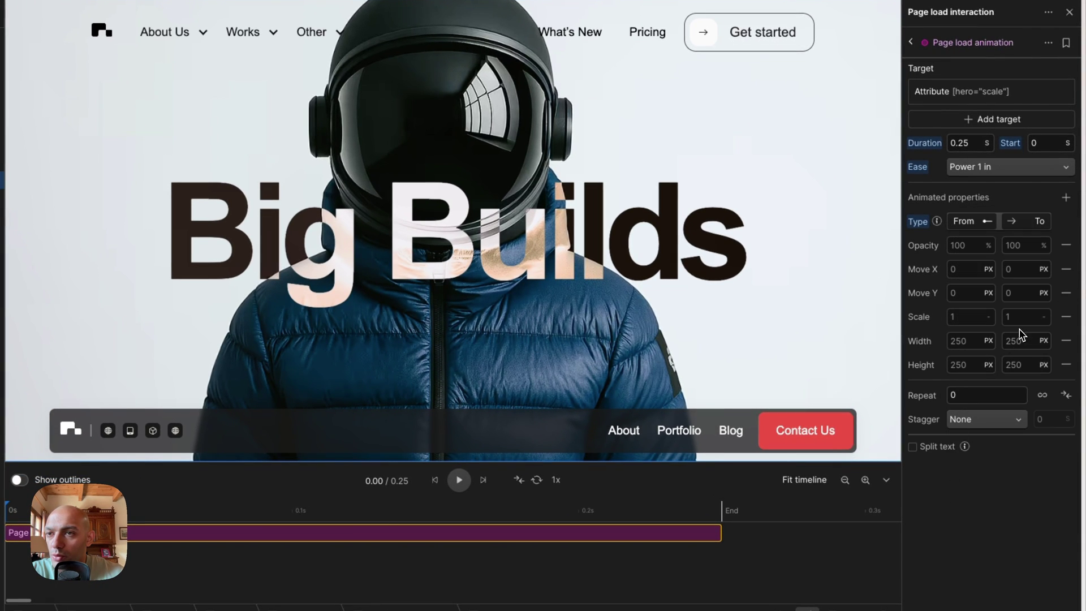
Remove Opacity, Move X, Move Y and Scale from the action's animated properties.
{"action": "left_click", "coordinate": [1065, 245]}
{"action": "left_click", "coordinate": [1066, 245]}
{"action": "left_click", "coordinate": [1066, 245]}
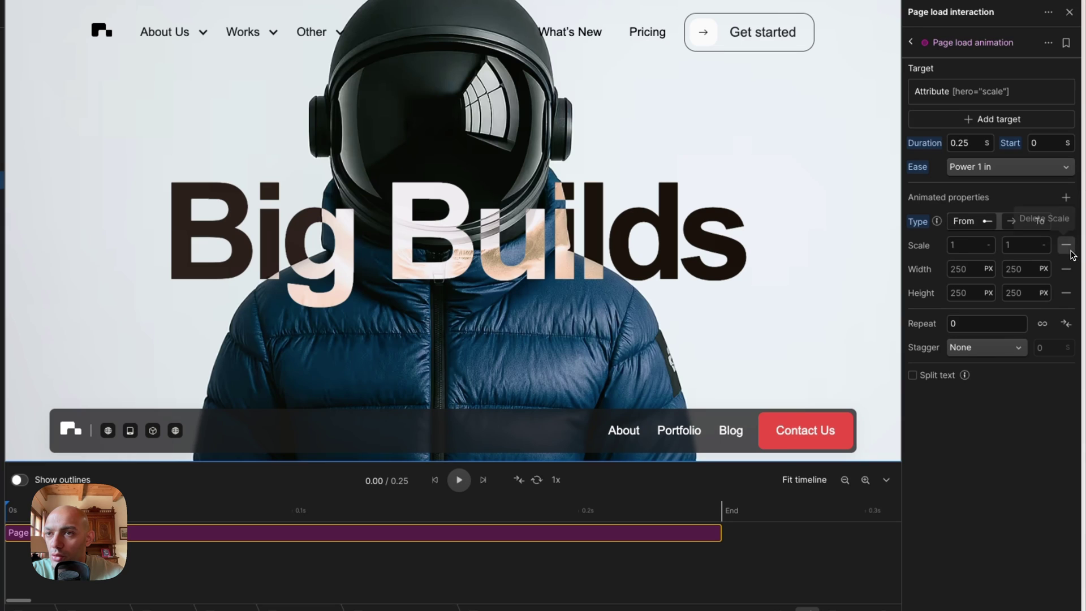
{"action": "left_click", "coordinate": [1065, 244]}
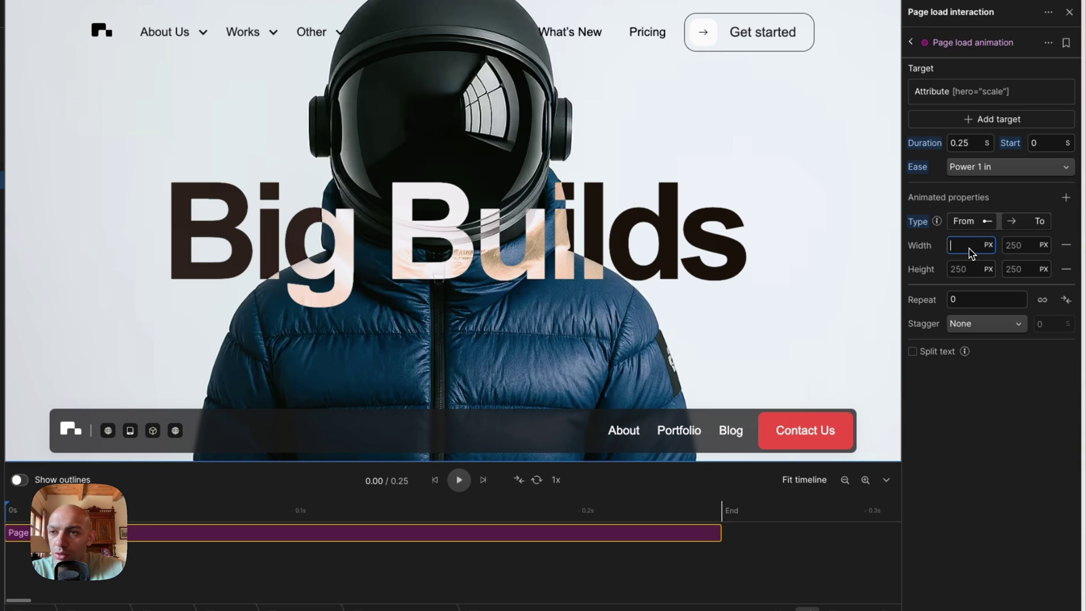
Set the action's Width to animate from 0 VW to 25 VW and its Height from 0 VH to 50 VH.
{"action": "type", "text": "0vw"}
{"action": "key", "text": "Tab"}
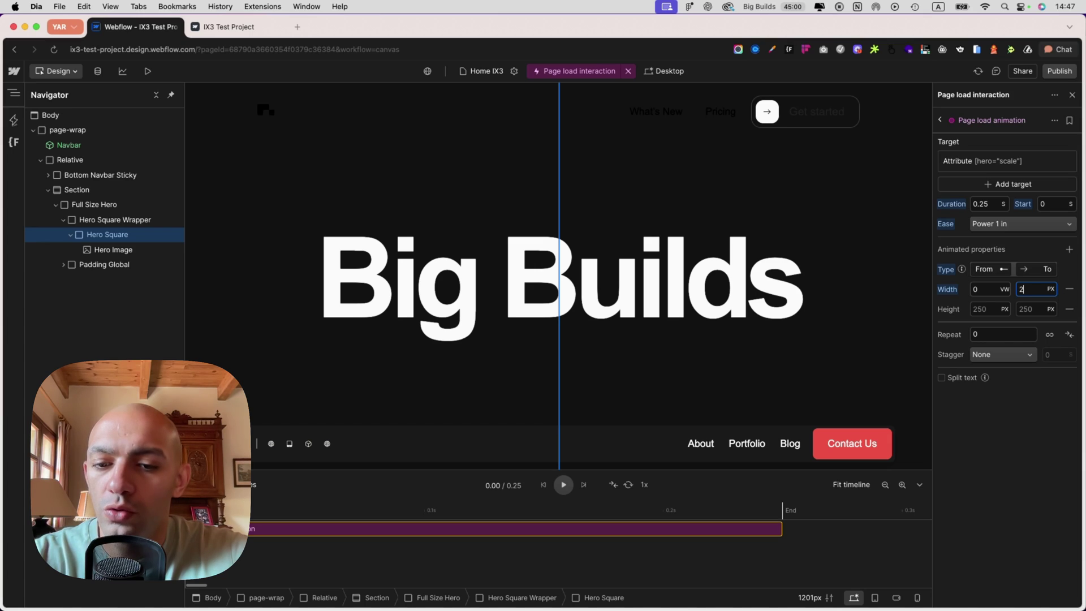
{"action": "type", "text": "25vw"}
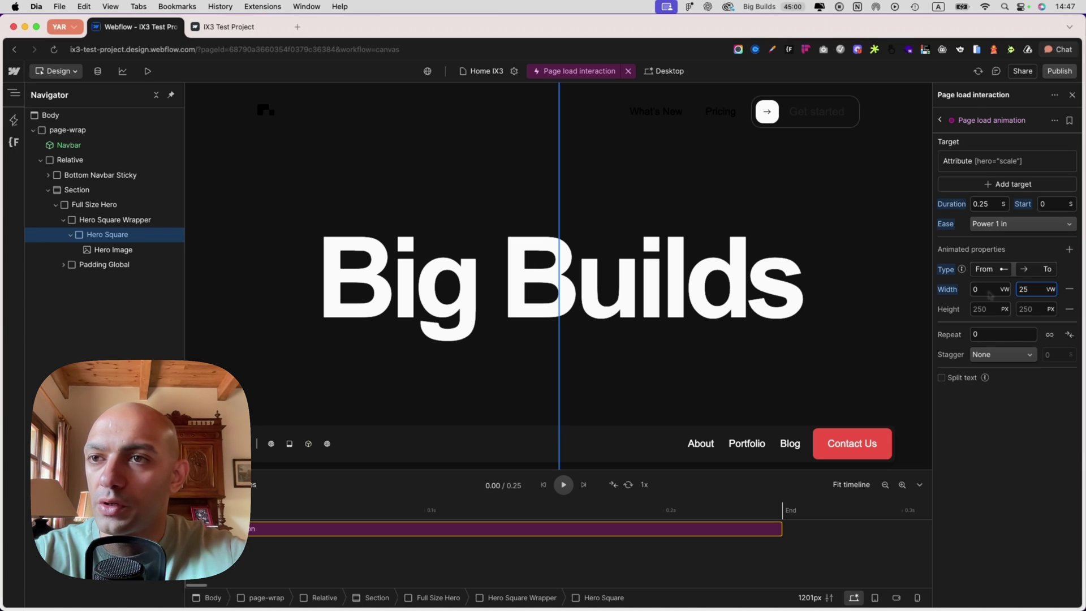
{"action": "left_click", "coordinate": [983, 315]}
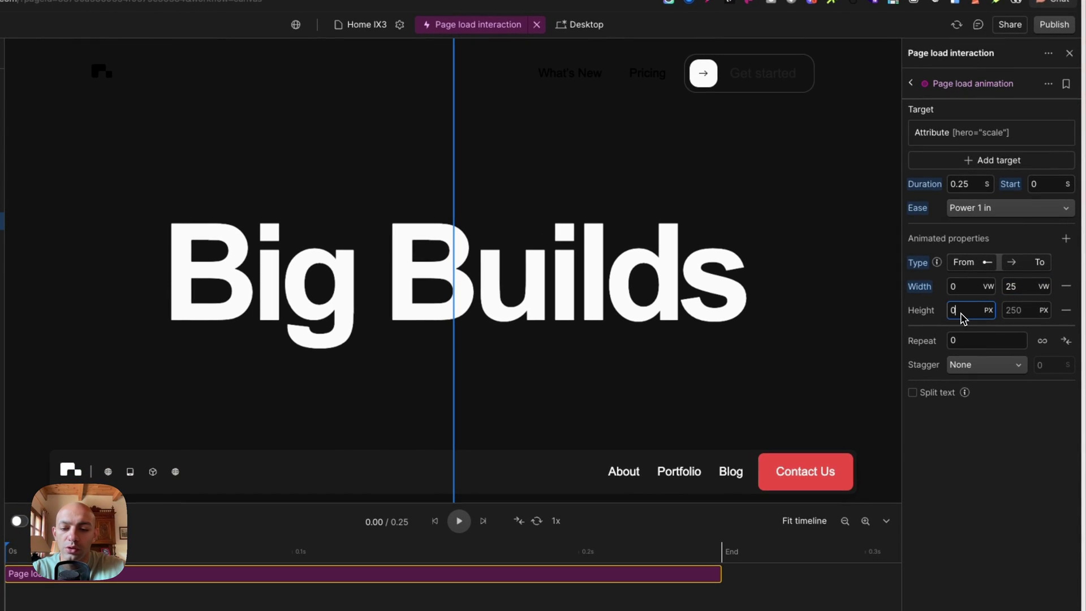
{"action": "type", "text": "0v"}
{"action": "type", "text": "h"}
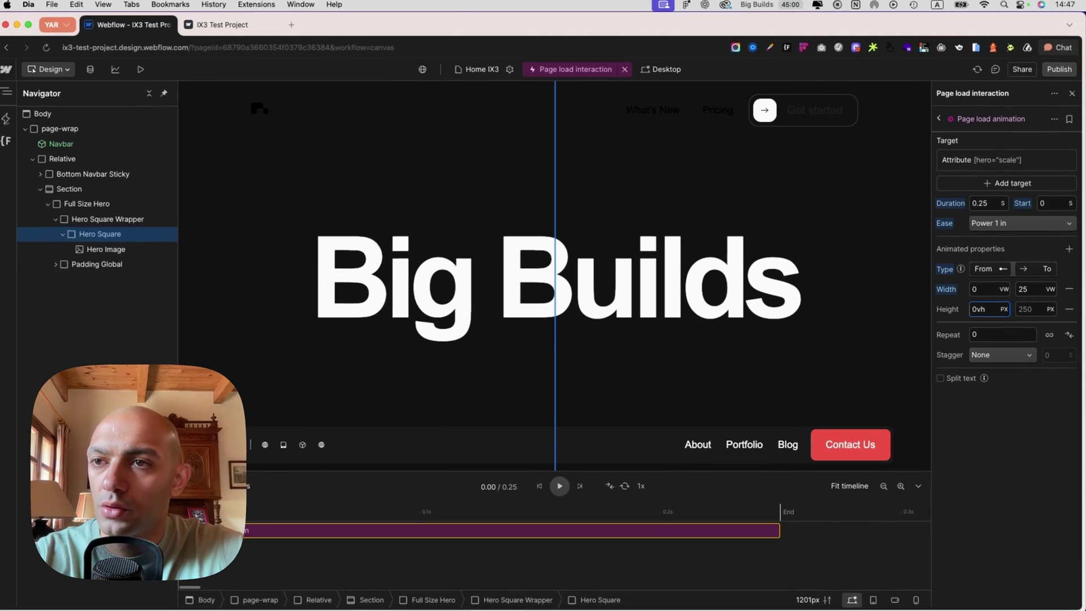
{"action": "key", "text": "Tab"}
{"action": "type", "text": "50"}
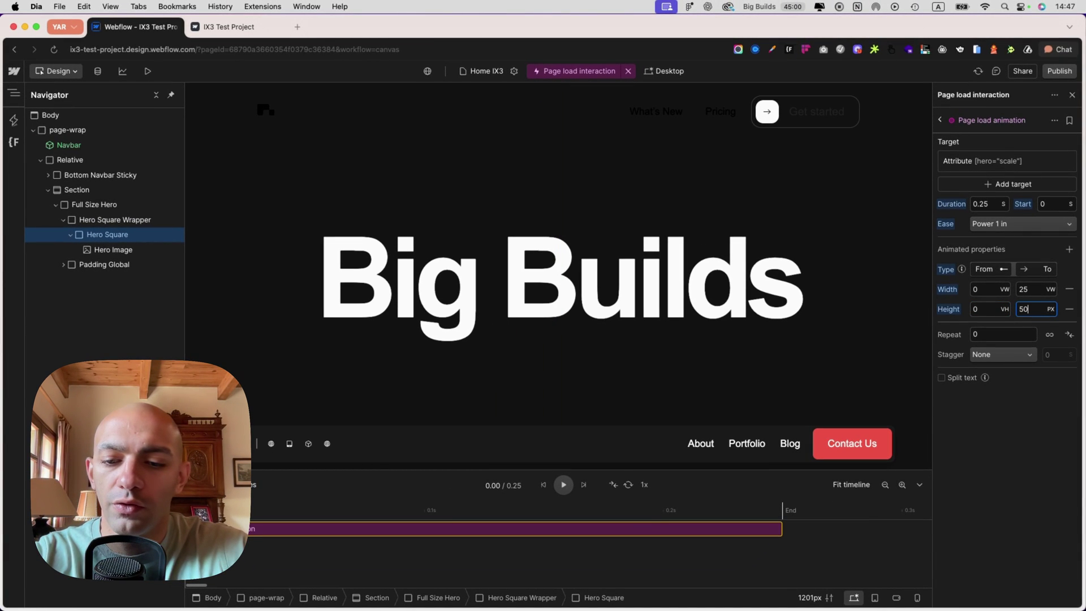
{"action": "type", "text": "vh"}
{"action": "key", "text": "Return"}
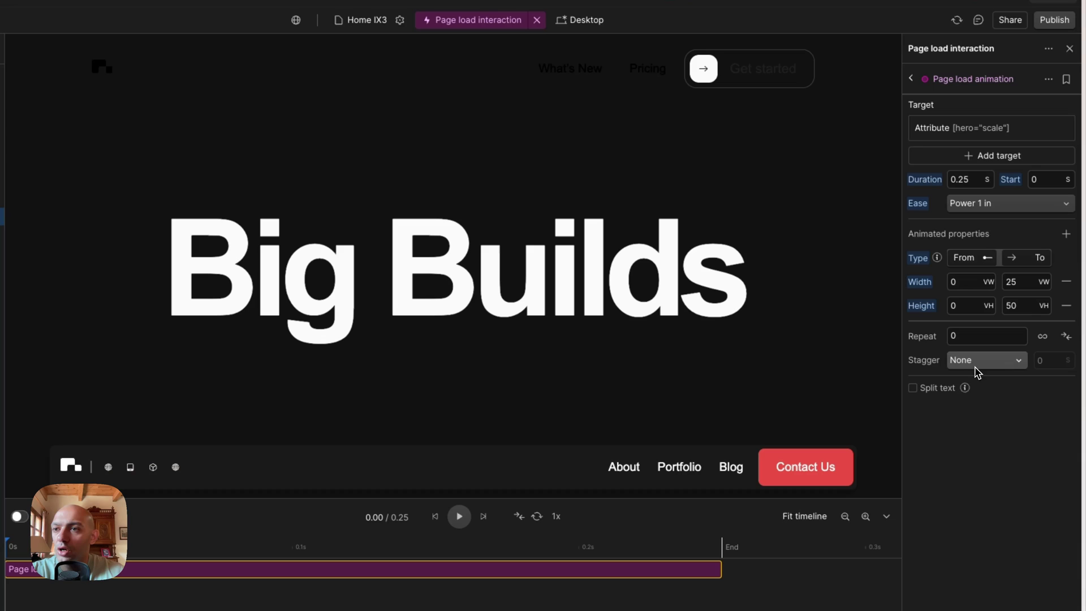
Review the Stagger options and the Split text setting of the Page load animation action.
{"action": "left_click", "coordinate": [978, 366]}
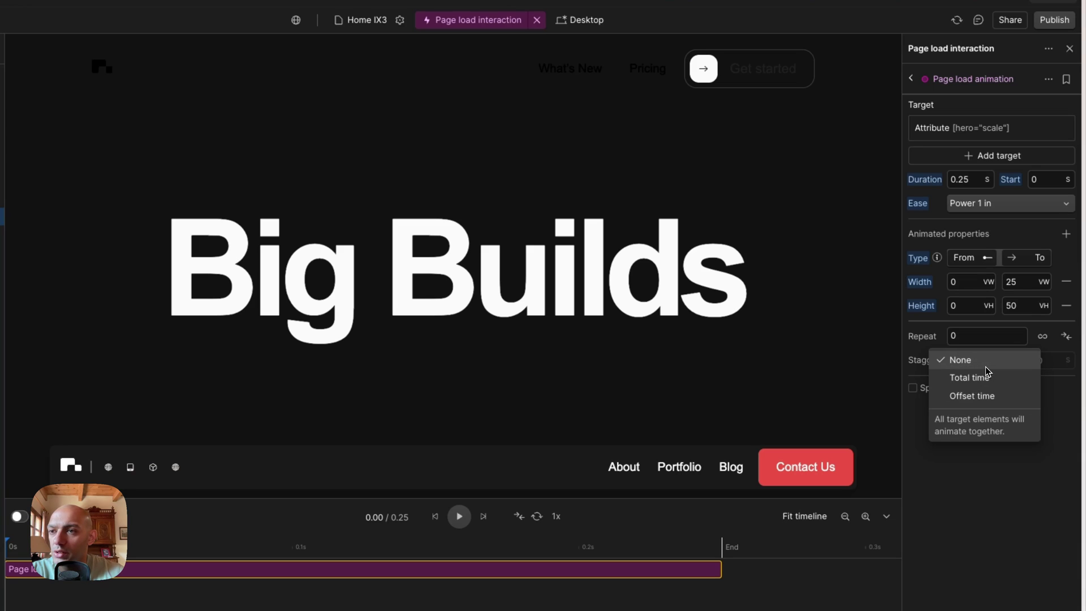
{"action": "left_click", "coordinate": [974, 534]}
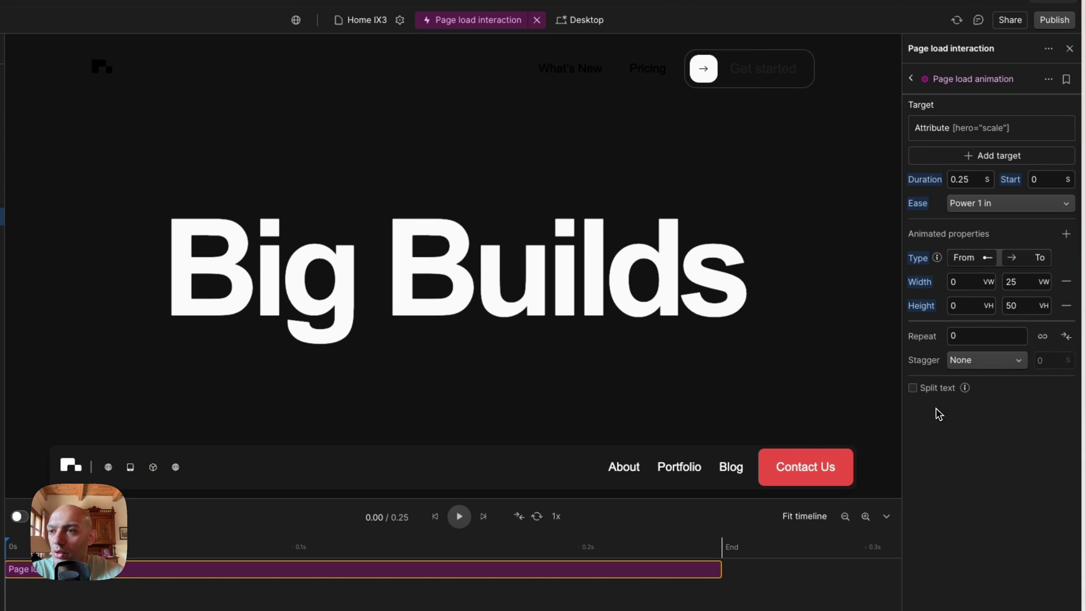
{"action": "left_click", "coordinate": [930, 390]}
{"action": "left_click", "coordinate": [929, 391]}
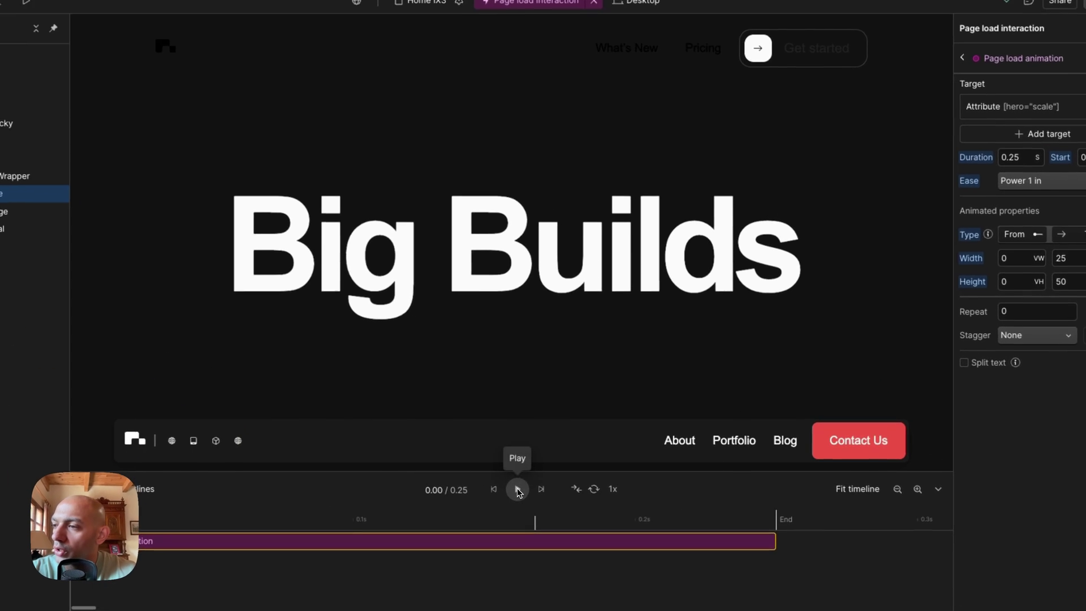
Preview the Hero Square animation, set its duration to 1 s and play it again.
{"action": "left_click", "coordinate": [563, 485]}
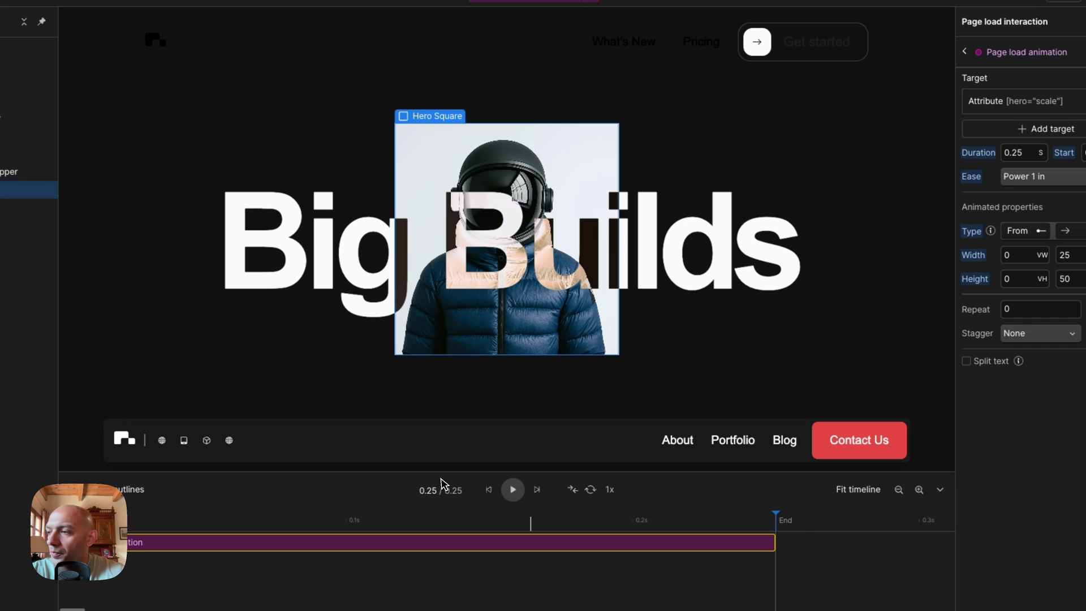
{"action": "left_click", "coordinate": [521, 491]}
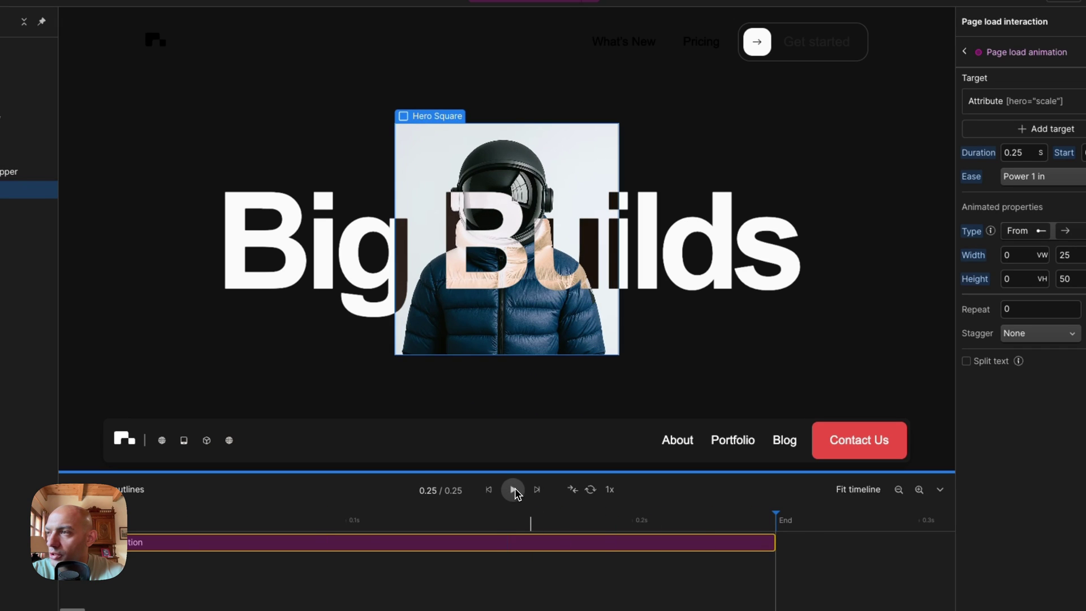
{"action": "left_click", "coordinate": [983, 172]}
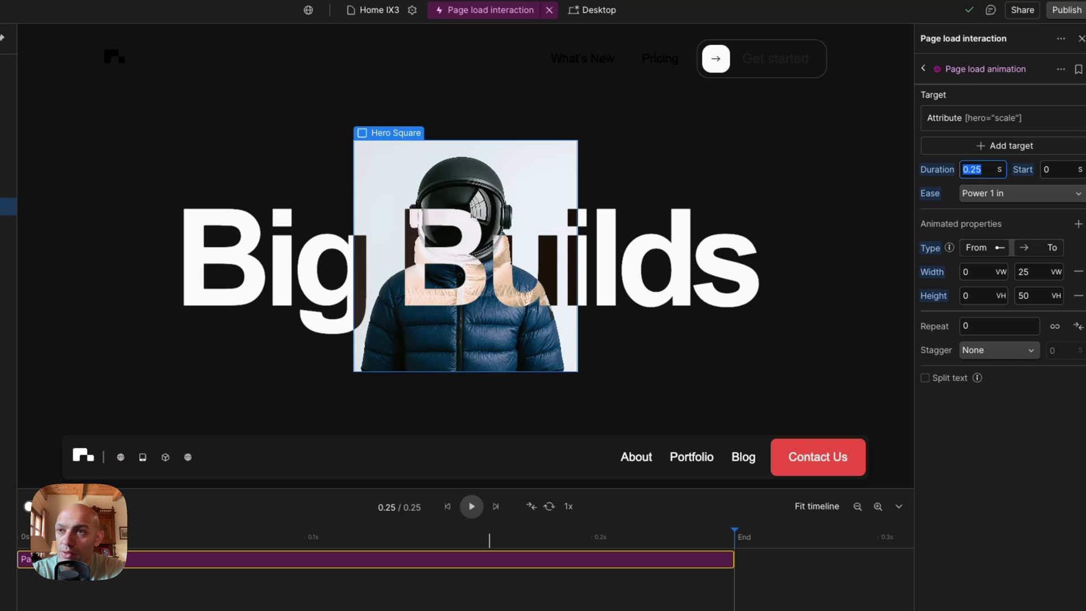
{"action": "type", "text": "1"}
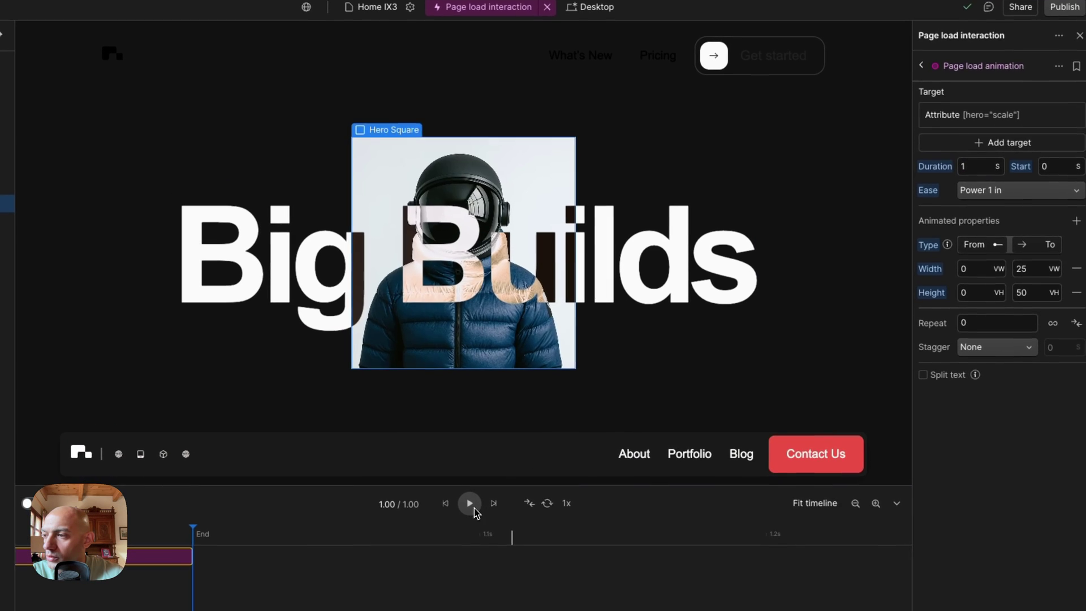
{"action": "left_click", "coordinate": [472, 507]}
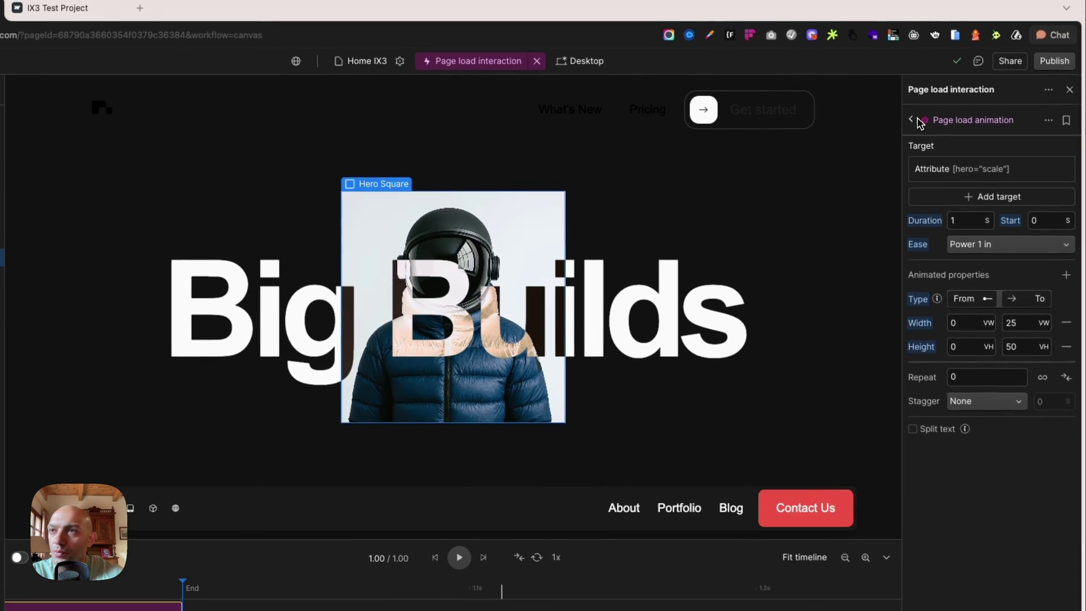
Duplicate the Page load animation action under the name hero scale to full.
{"action": "left_click", "coordinate": [920, 64]}
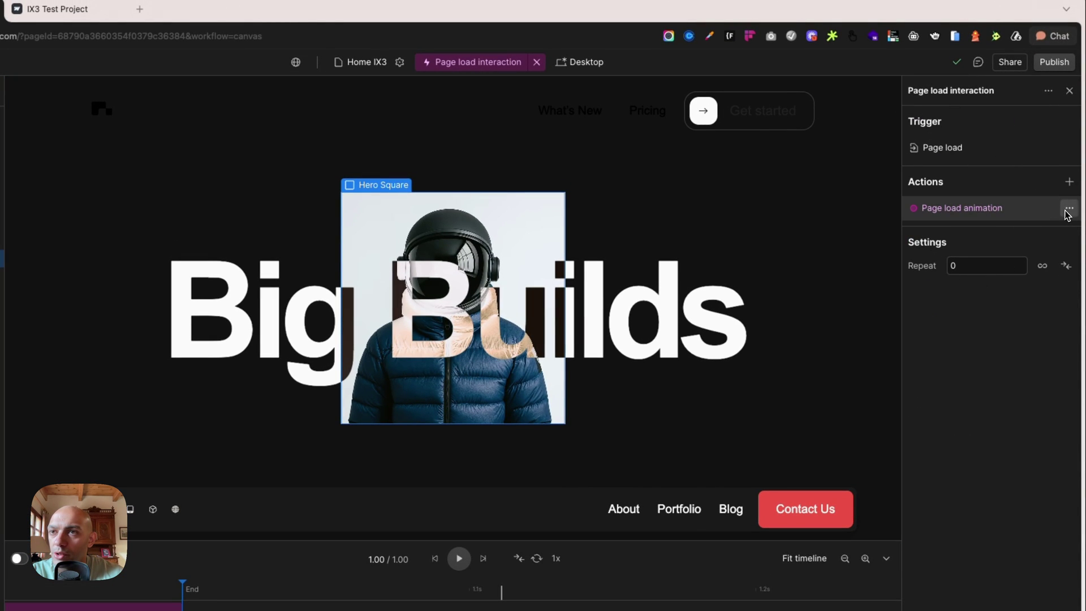
{"action": "left_click", "coordinate": [1068, 209]}
{"action": "left_click", "coordinate": [1037, 250]}
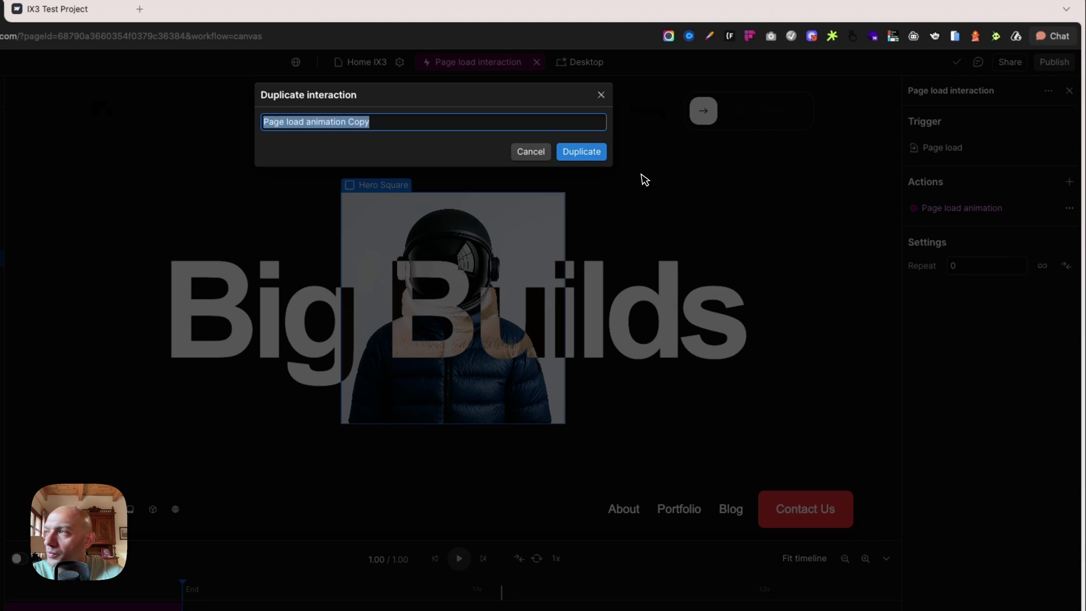
{"action": "left_click", "coordinate": [402, 122]}
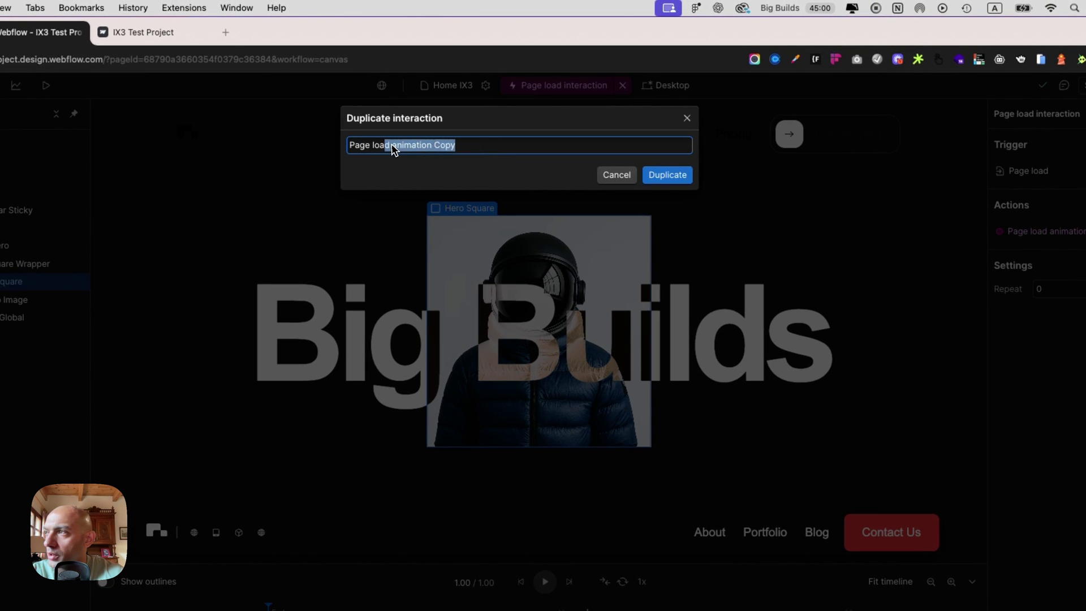
{"action": "left_click_drag", "start_coordinate": [392, 145], "coordinate": [341, 147]}
{"action": "type", "text": "hero scale to f"}
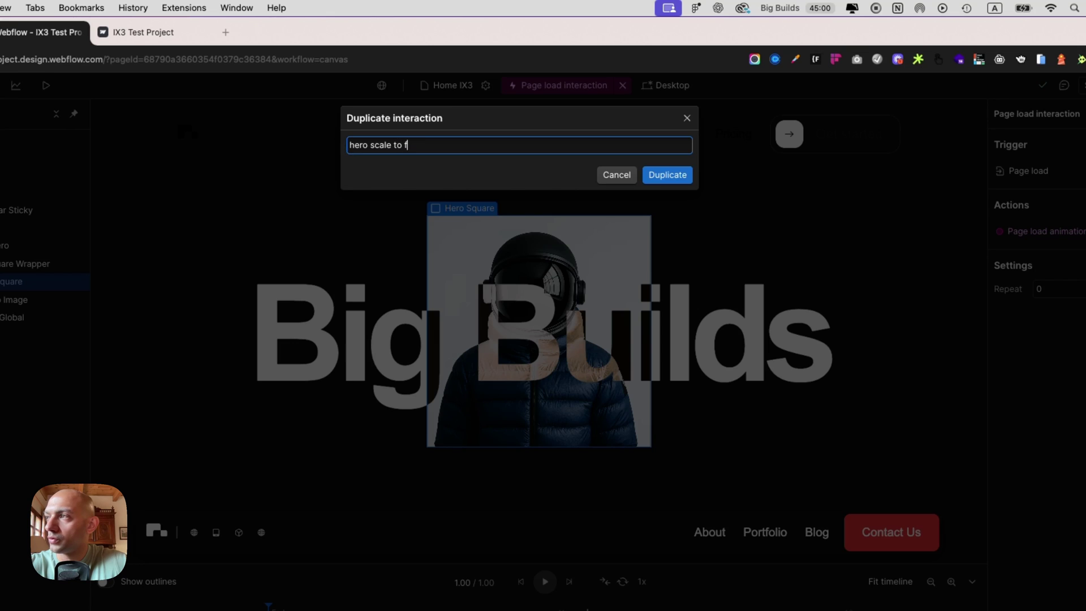
{"action": "type", "text": "ull"}
{"action": "key", "text": "Return"}
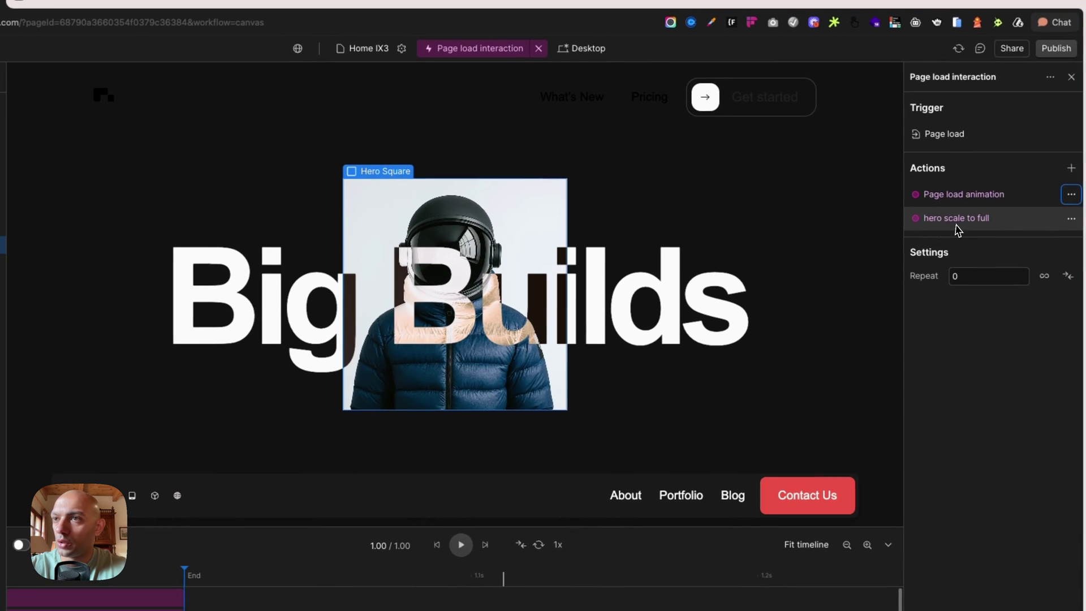
Set the hero scale to full action to animate only to end values, with Width 100 VW and Height 100 VH.
{"action": "left_click", "coordinate": [1041, 252]}
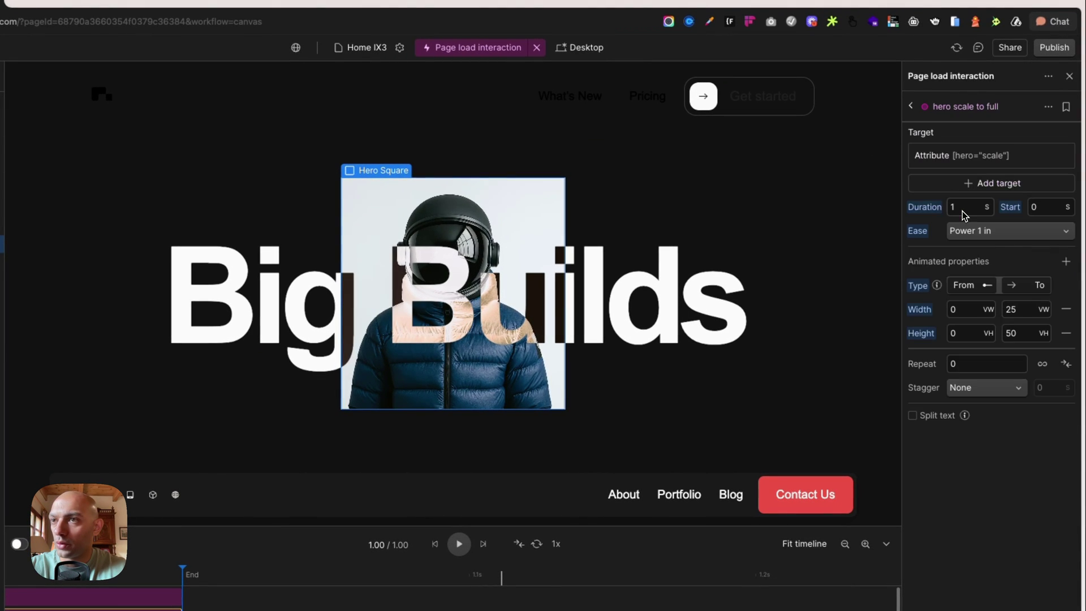
{"action": "left_click", "coordinate": [961, 291]}
{"action": "left_click", "coordinate": [1024, 313]}
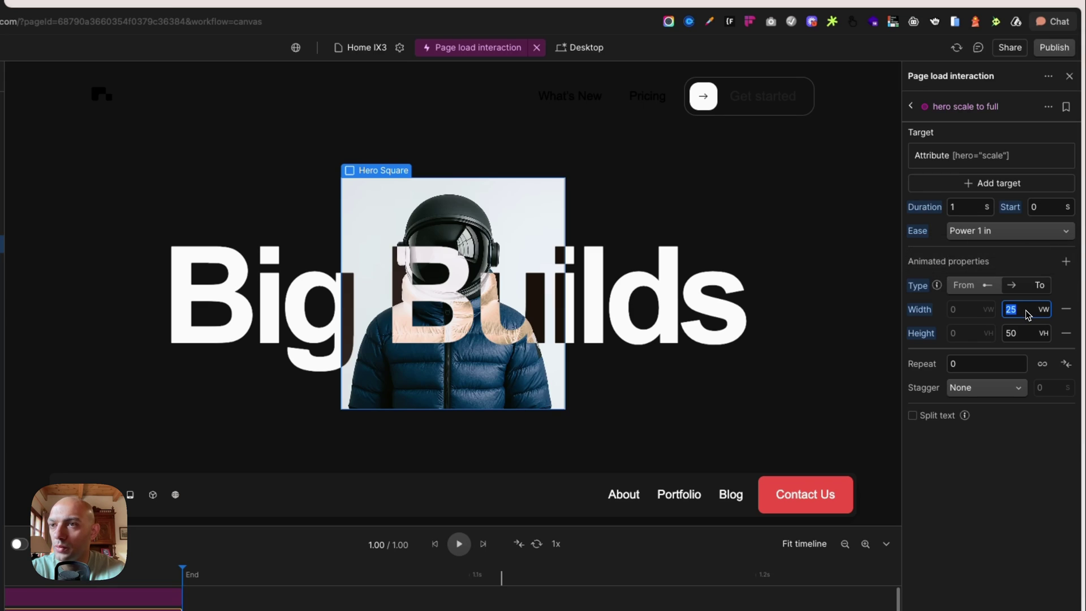
{"action": "key", "text": "Return"}
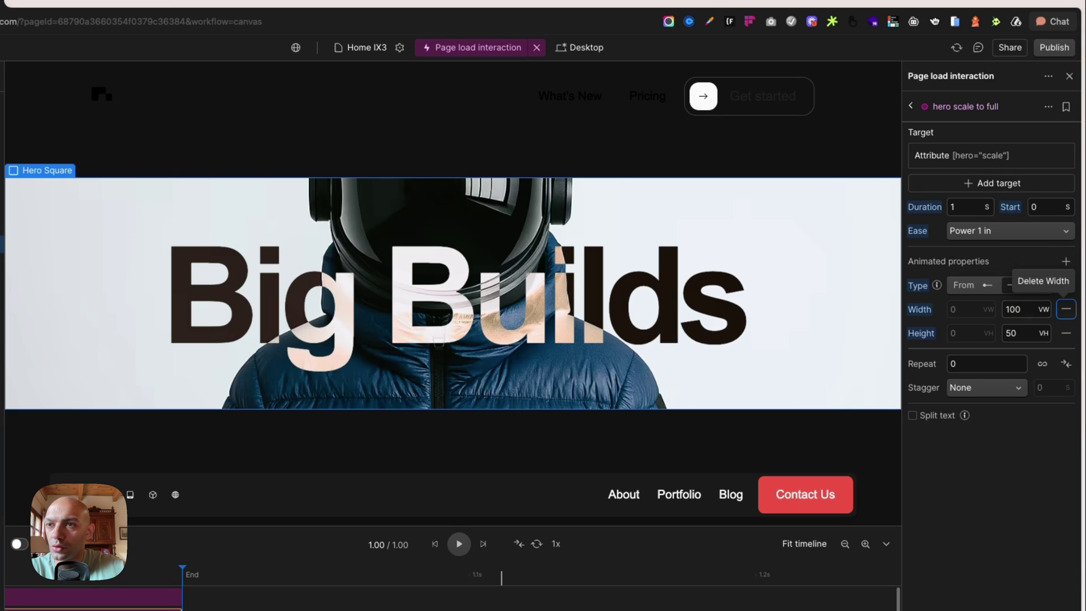
{"action": "left_click", "coordinate": [1020, 338]}
{"action": "type", "text": "100"}
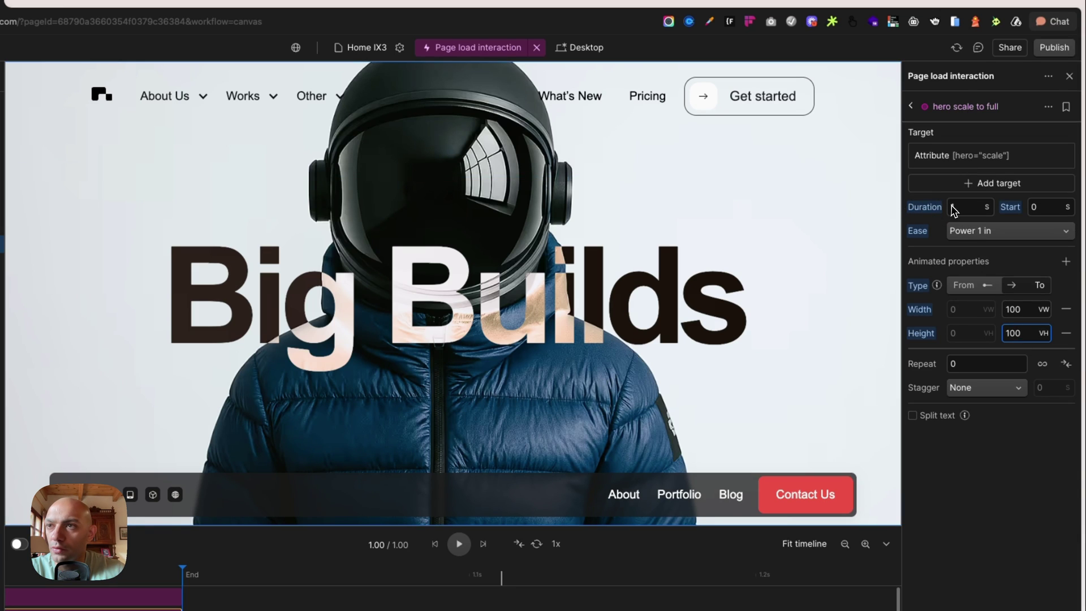
Set the duration of the hero scale to full action to 2 s and preview the animation.
{"action": "key", "text": "Return"}
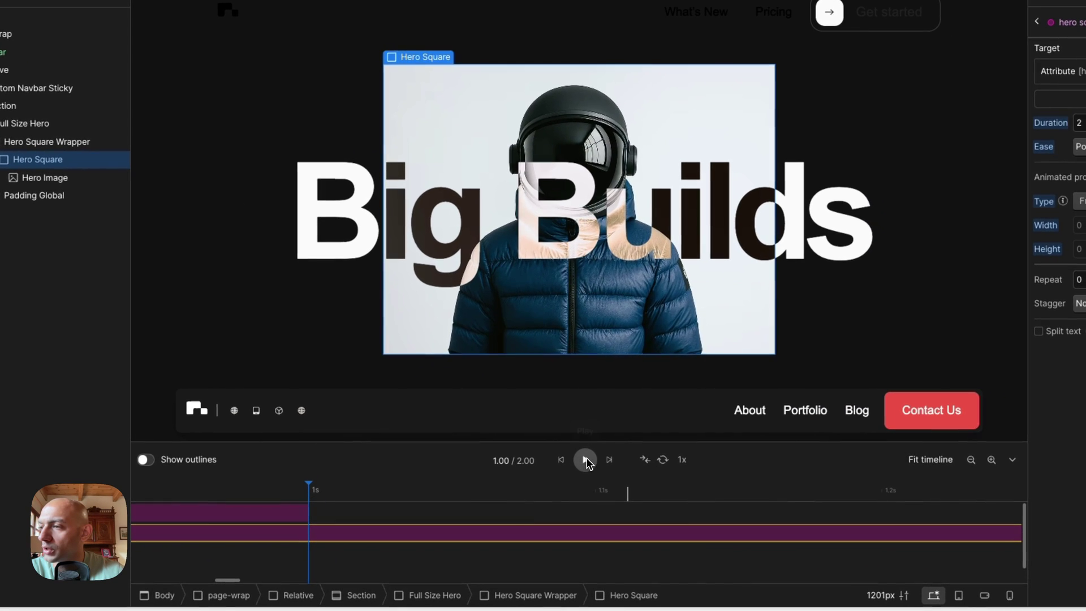
{"action": "left_click", "coordinate": [661, 532]}
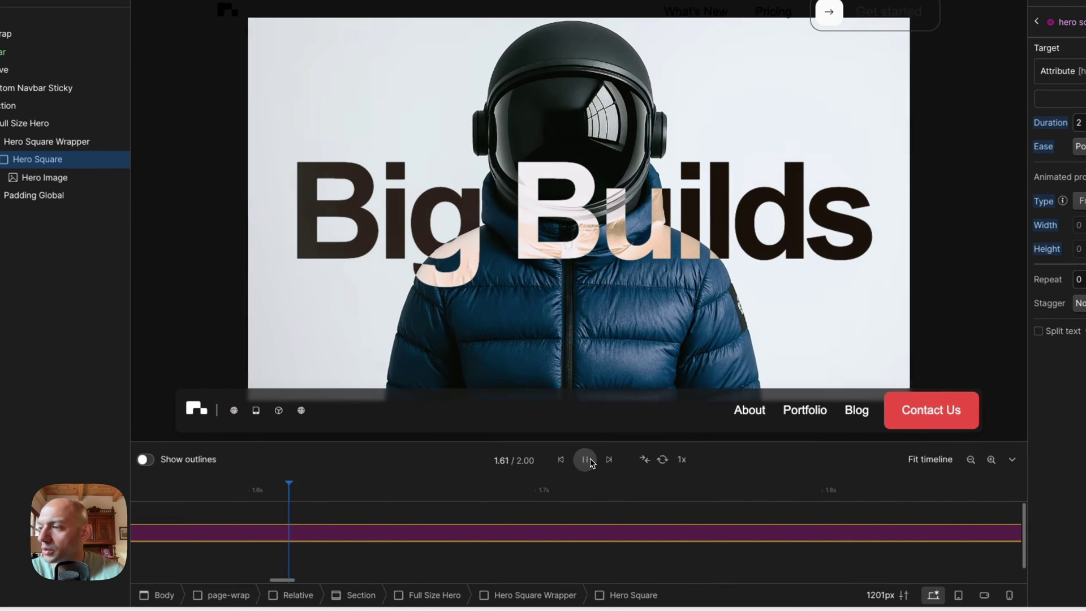
{"action": "left_click", "coordinate": [586, 460]}
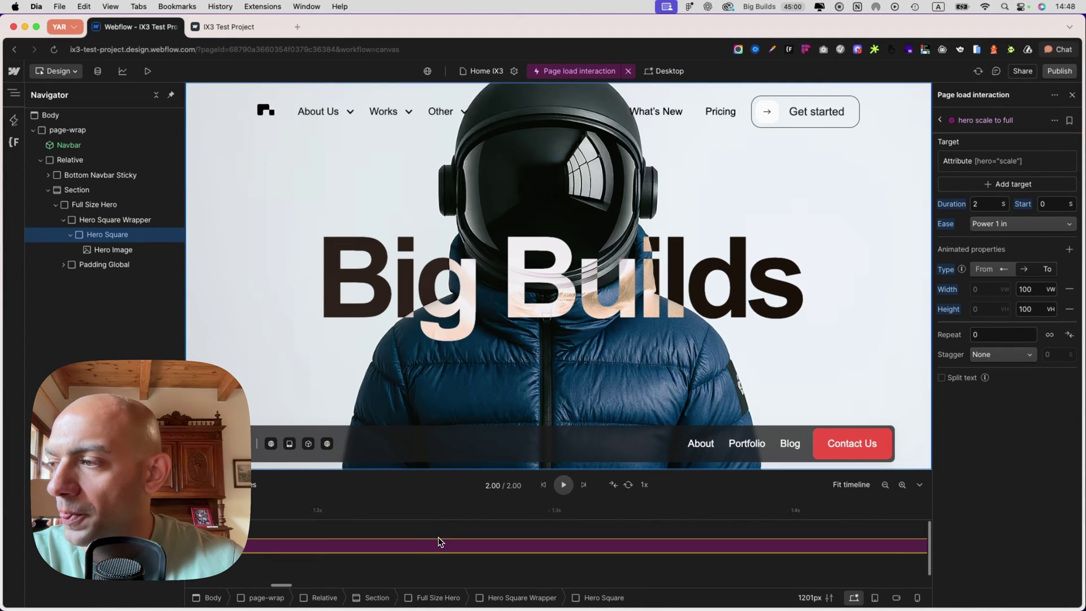
Set the start time of the hero scale to full action to 1 s.
{"action": "scroll", "coordinate": [440, 542], "scroll_direction": "left", "scroll_amount": 5}
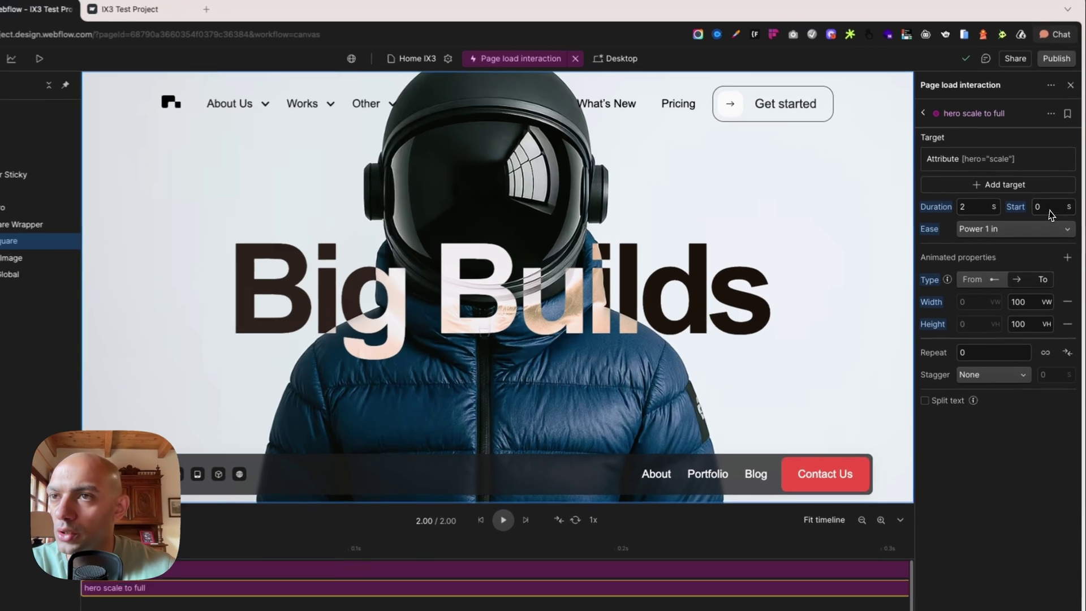
{"action": "left_click", "coordinate": [1063, 203]}
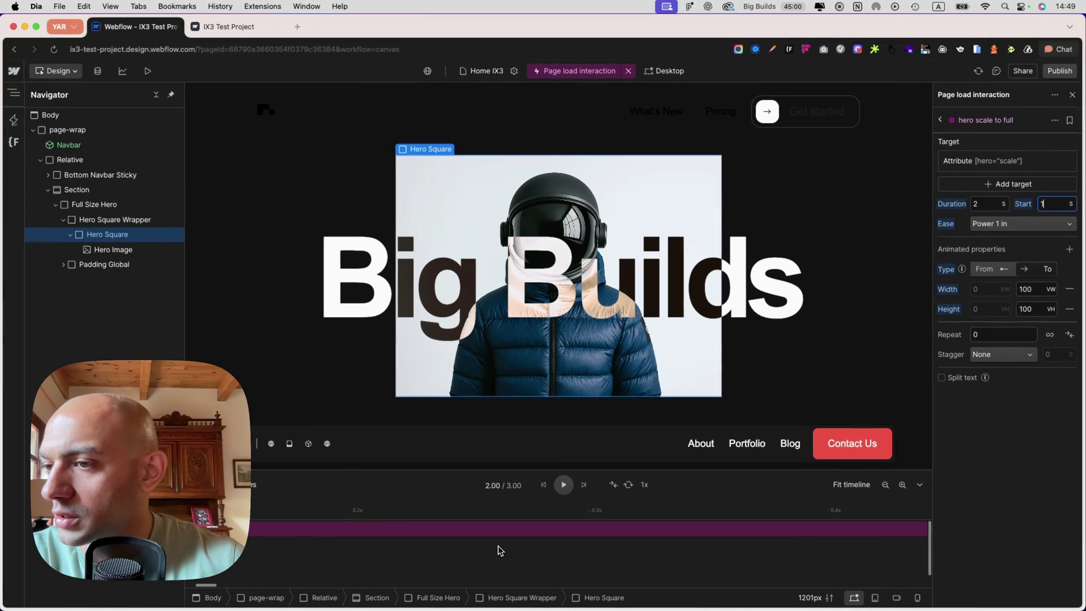
{"action": "scroll", "coordinate": [497, 545], "scroll_direction": "right", "scroll_amount": 10}
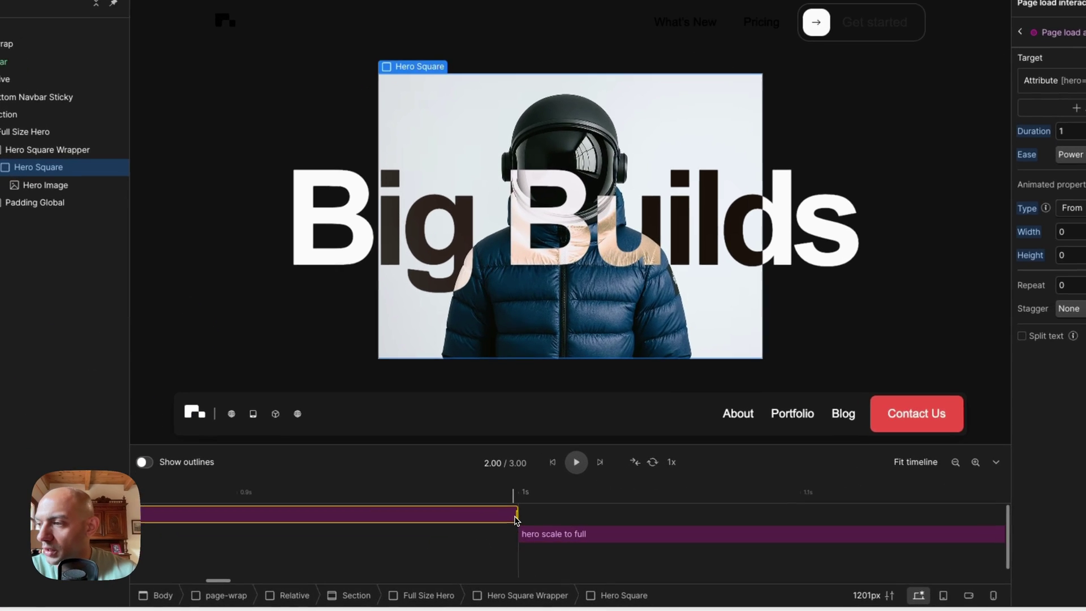
Position the hero scale to full clip at 1 s, where the Page load animation clip ends, and play the sequence.
{"action": "left_click", "coordinate": [510, 530]}
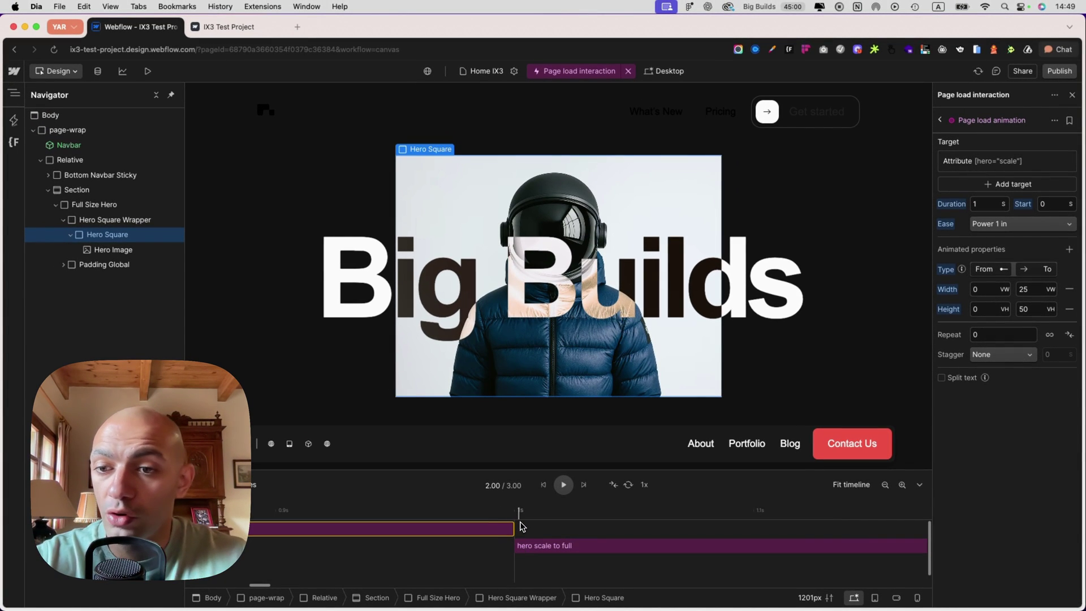
{"action": "left_click", "coordinate": [549, 546]}
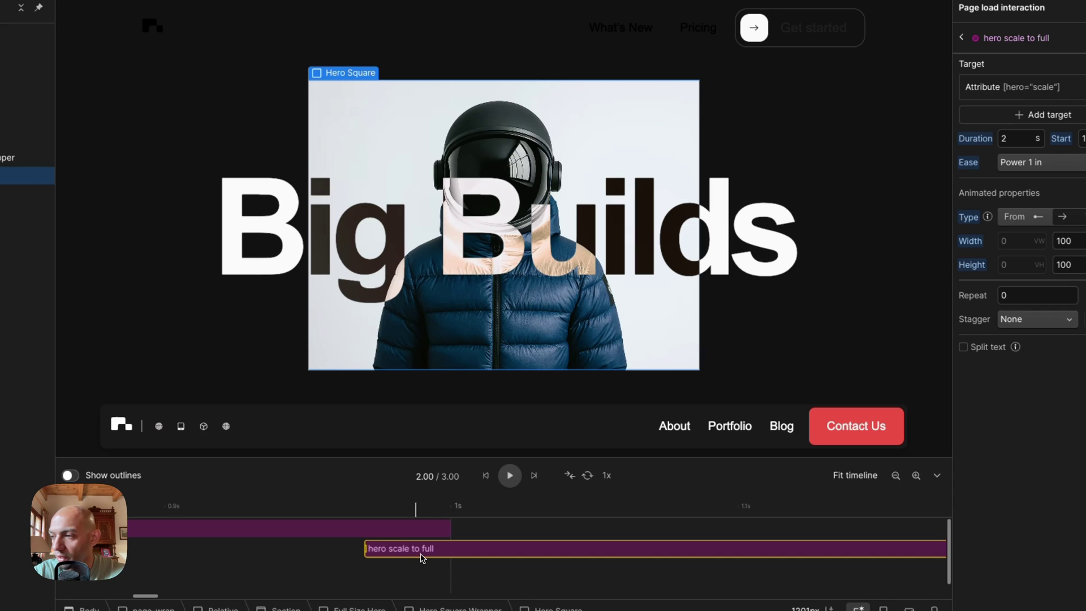
{"action": "left_click_drag", "start_coordinate": [490, 551], "coordinate": [519, 550]}
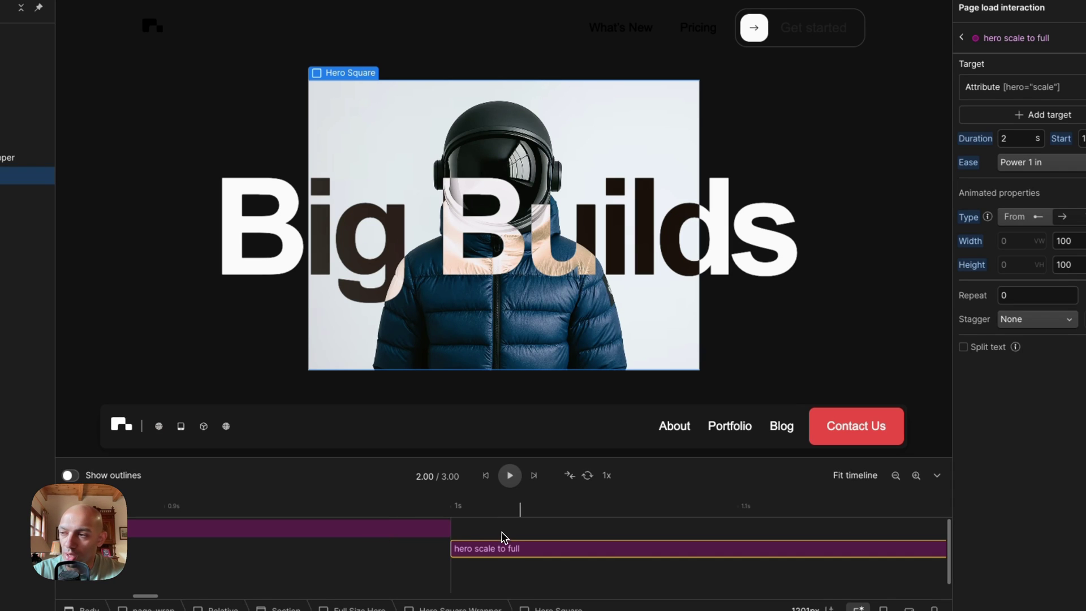
{"action": "left_click", "coordinate": [512, 475]}
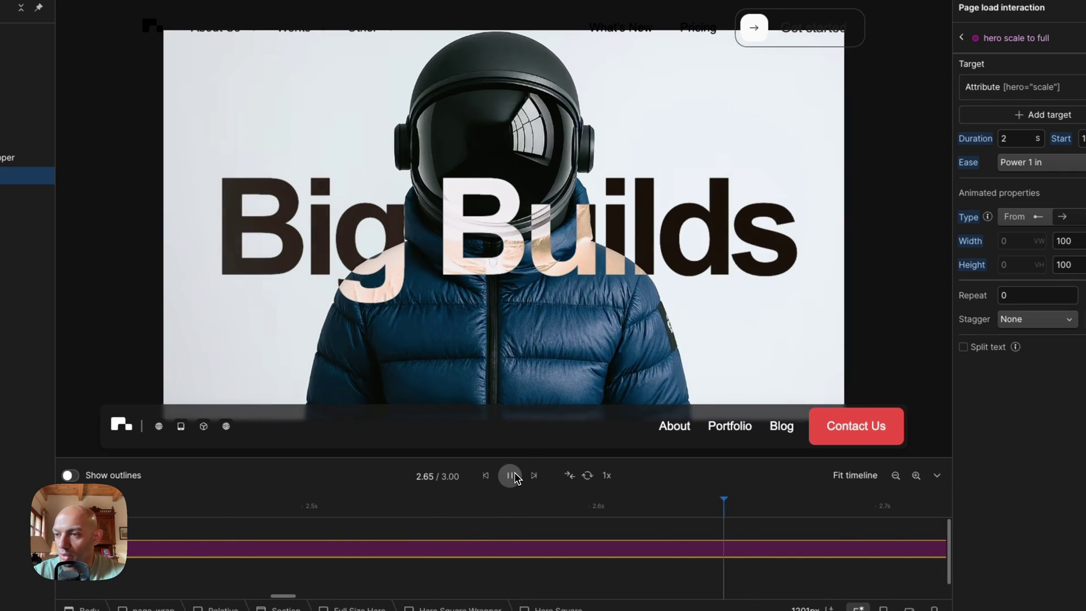
{"action": "left_click", "coordinate": [511, 475]}
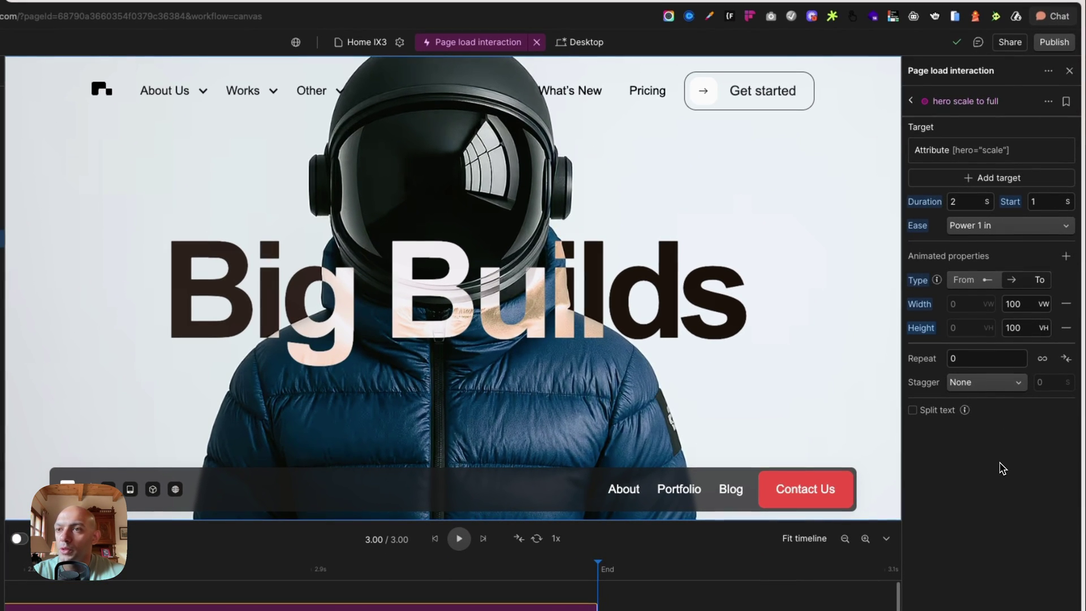
Add a Custom action to the Page load interaction.
{"action": "left_click", "coordinate": [911, 102]}
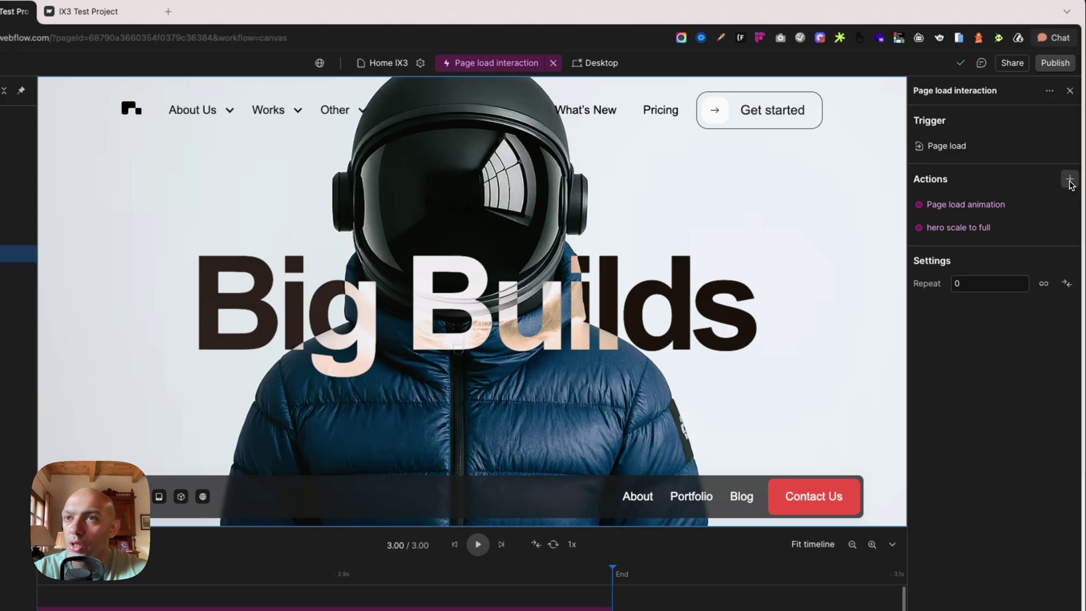
{"action": "left_click", "coordinate": [1071, 171]}
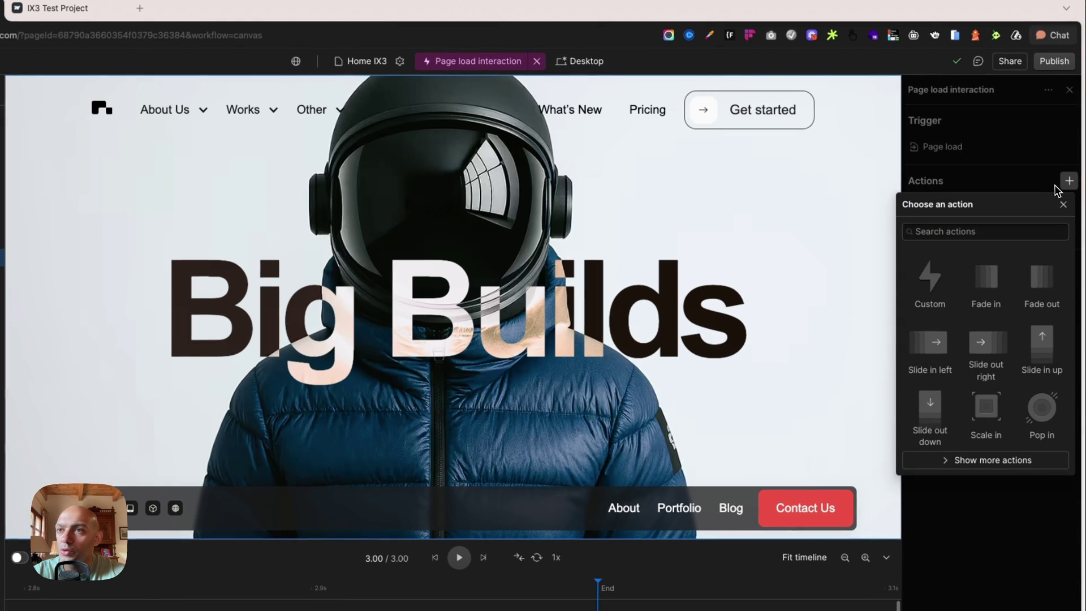
{"action": "left_click", "coordinate": [950, 302]}
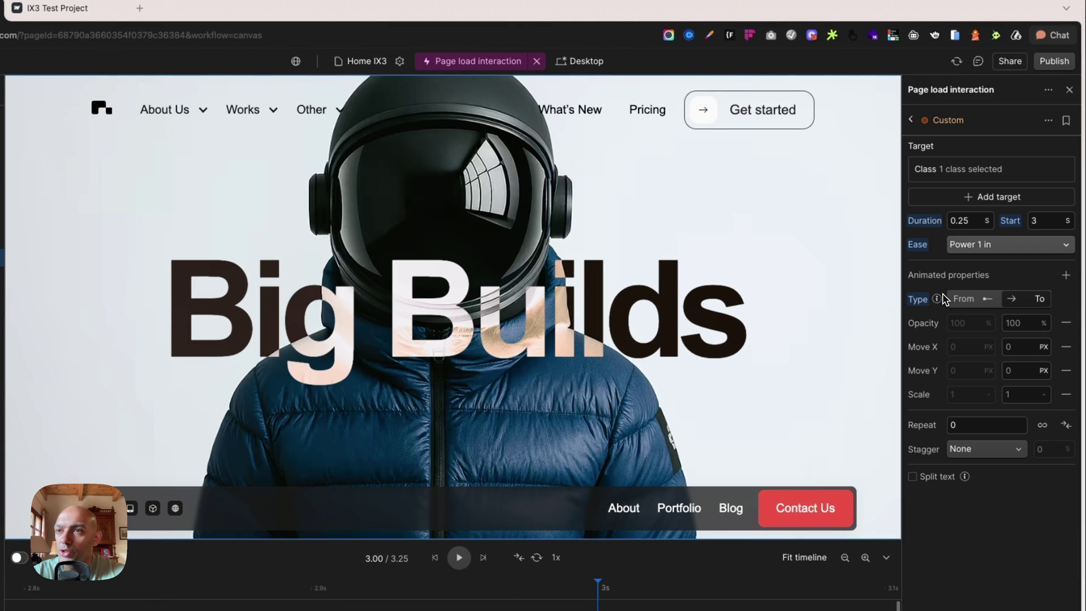
Change the Custom action's target type from the Hero Square class to Attribute.
{"action": "left_click", "coordinate": [959, 174]}
{"action": "left_click", "coordinate": [999, 227]}
{"action": "left_click", "coordinate": [978, 195]}
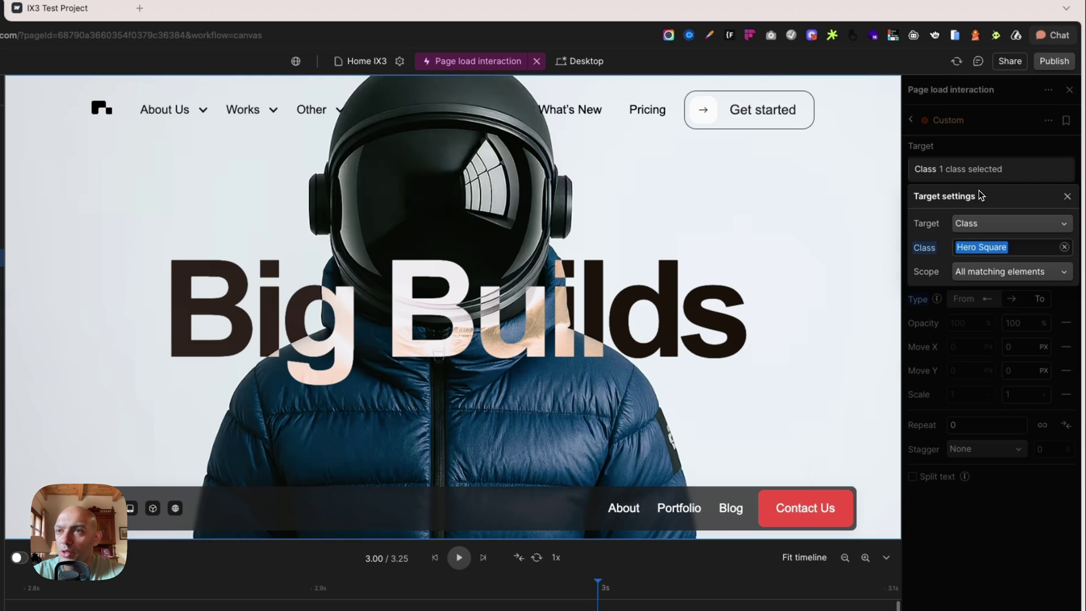
{"action": "left_click", "coordinate": [1005, 226]}
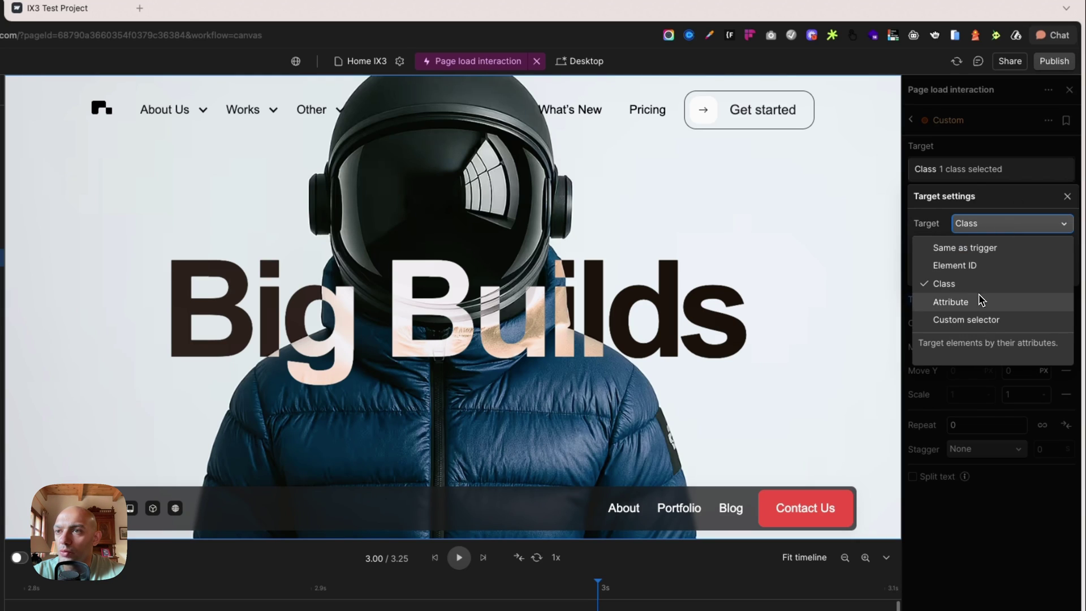
{"action": "left_click", "coordinate": [1048, 204]}
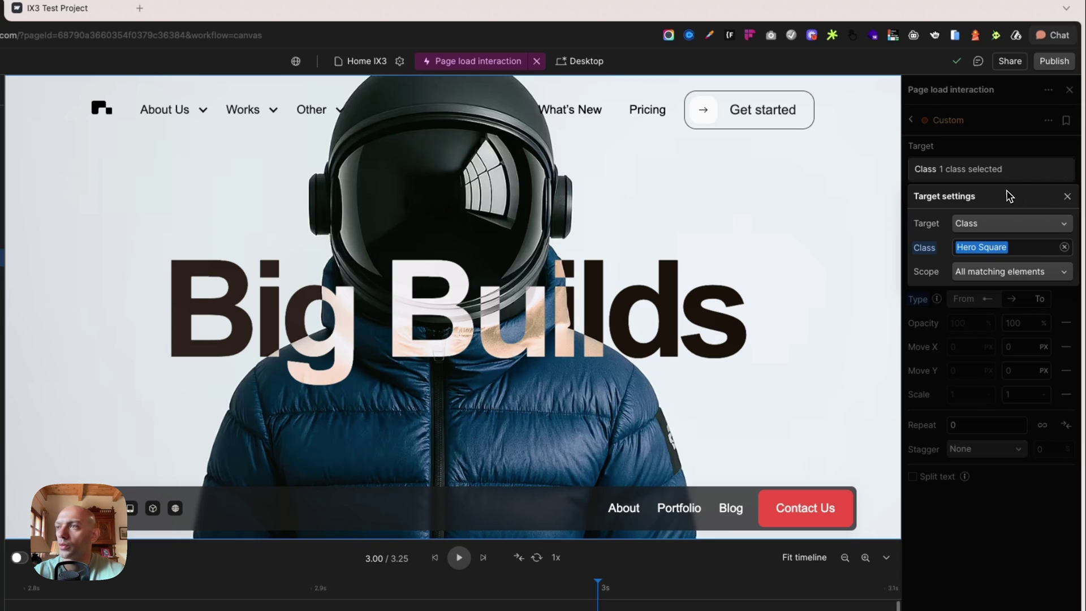
{"action": "left_click", "coordinate": [1005, 228]}
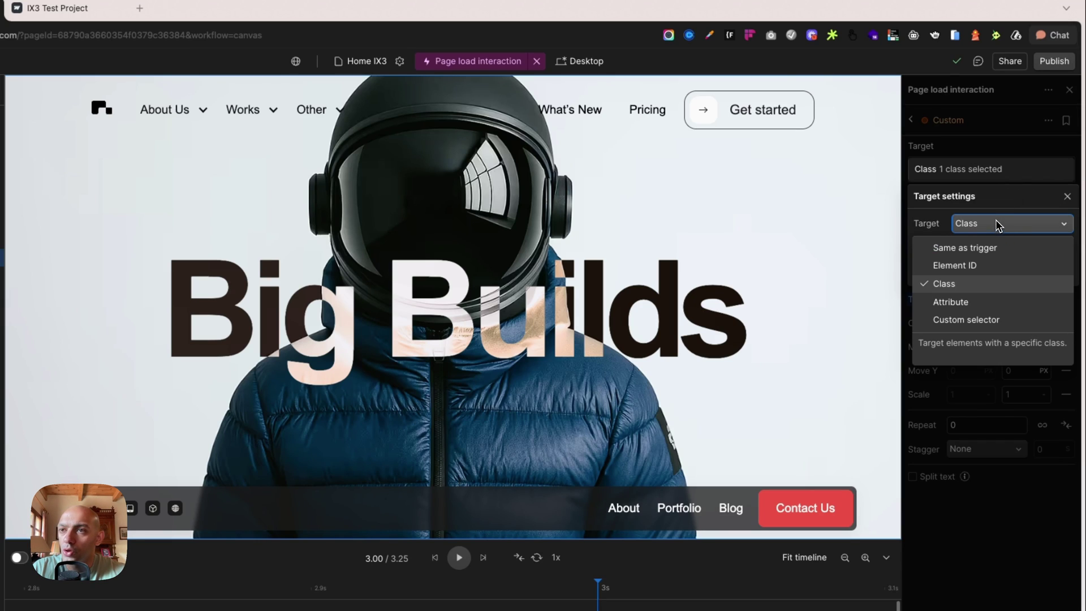
{"action": "left_click", "coordinate": [978, 302]}
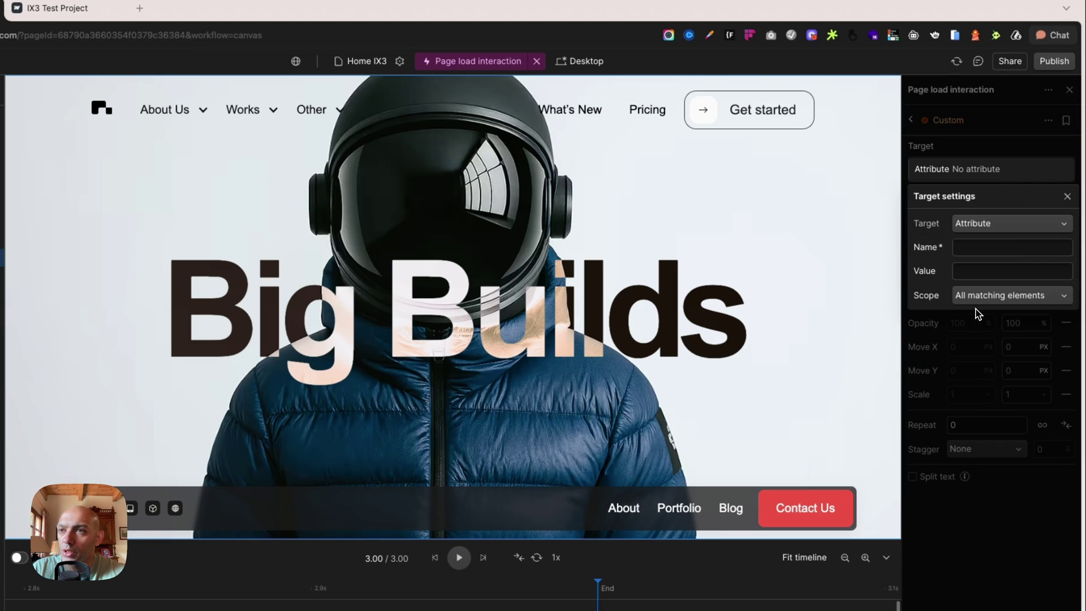
Define the target attribute with the new name navbar and the value top.
{"action": "left_click", "coordinate": [1033, 249]}
{"action": "type", "text": "navba"}
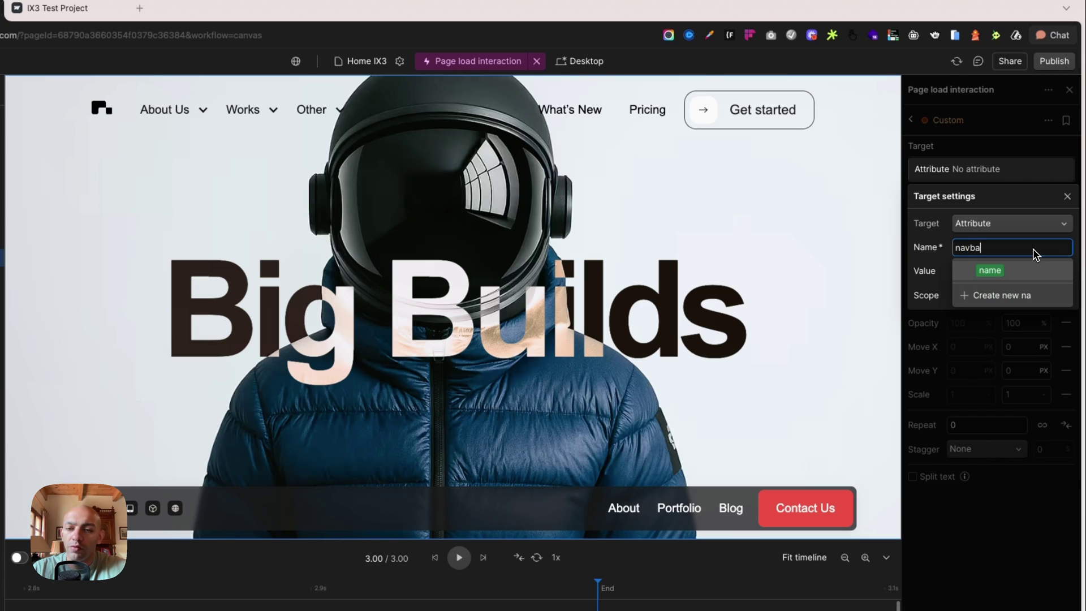
{"action": "type", "text": "r"}
{"action": "key", "text": "Tab"}
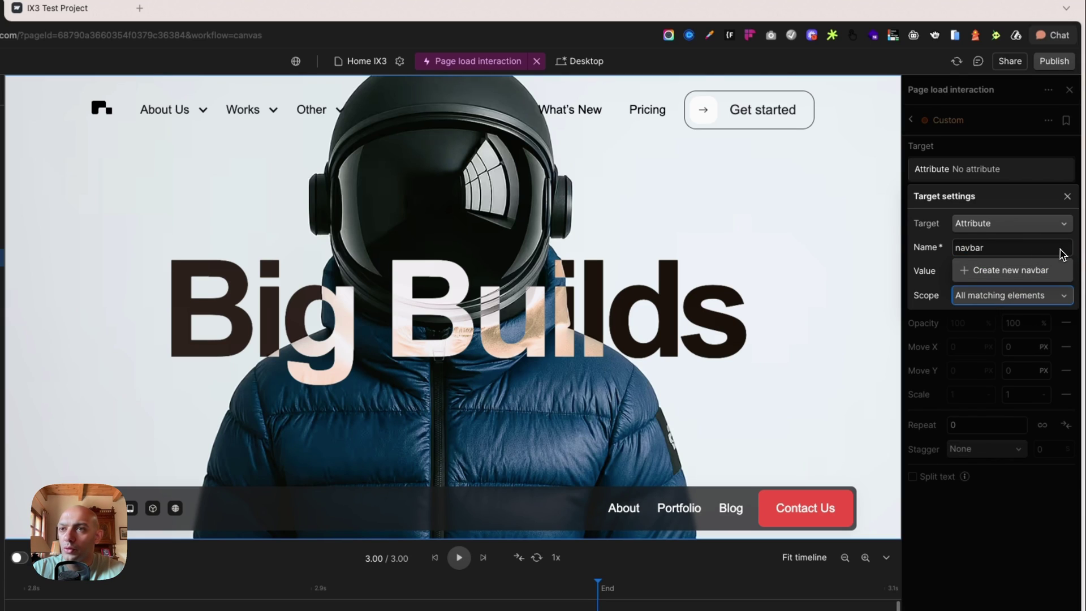
{"action": "left_click", "coordinate": [1043, 270]}
{"action": "left_click", "coordinate": [1038, 273]}
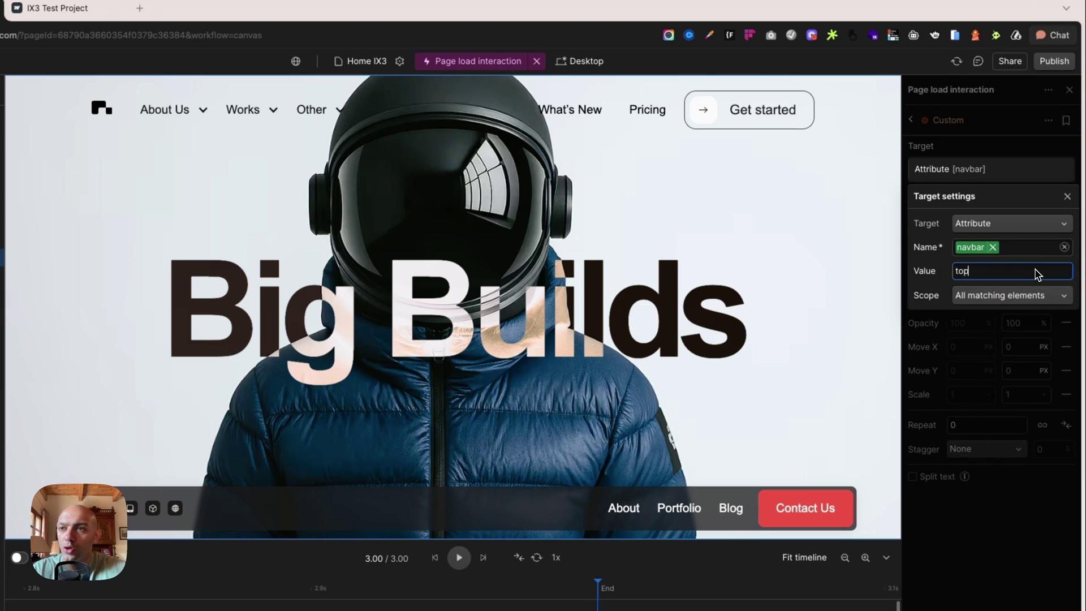
{"action": "left_click", "coordinate": [1021, 408]}
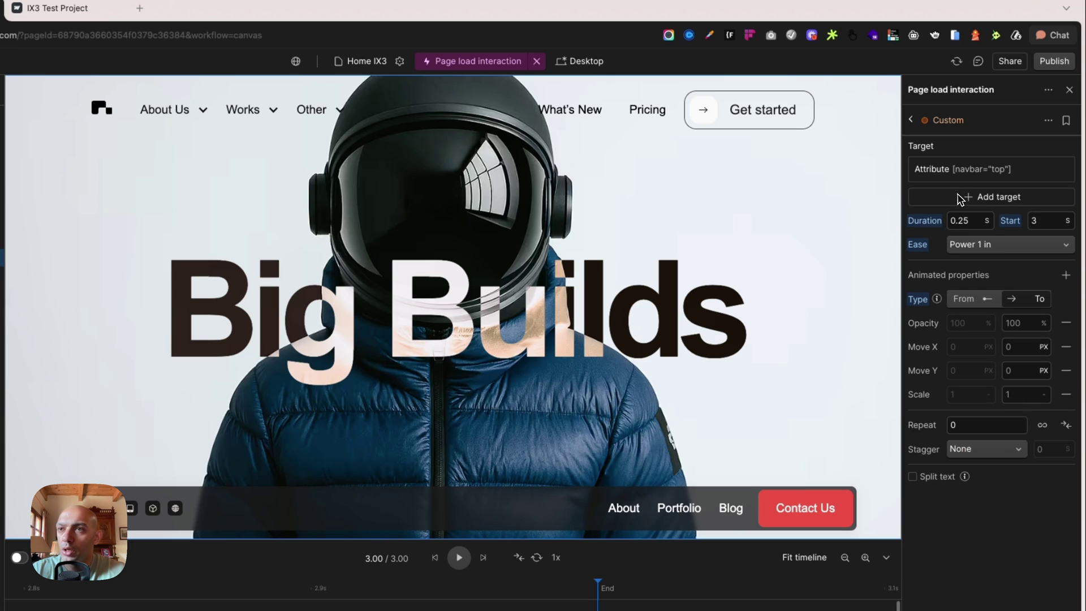
Set the Custom action's duration to 1.8 s and its start to 1 s.
{"action": "left_click", "coordinate": [970, 220]}
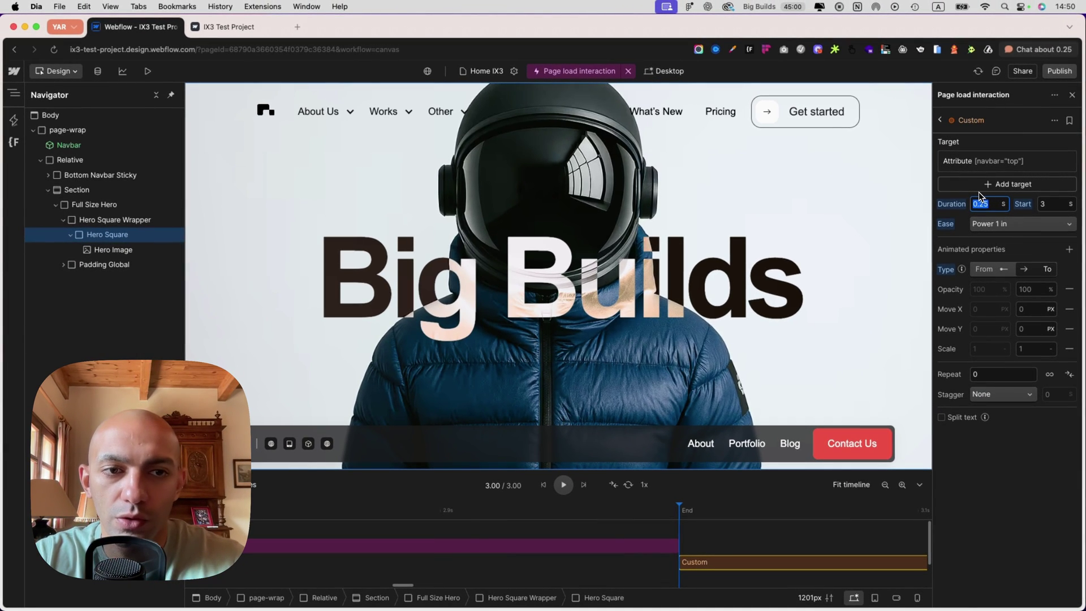
{"action": "type", "text": "1.8"}
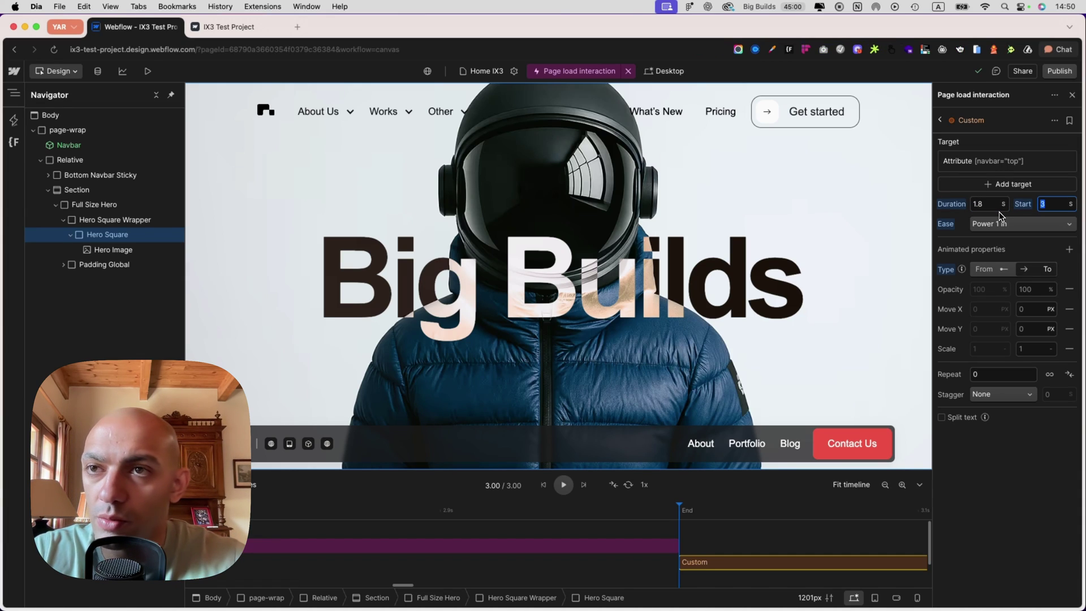
{"action": "key", "text": "Tab"}
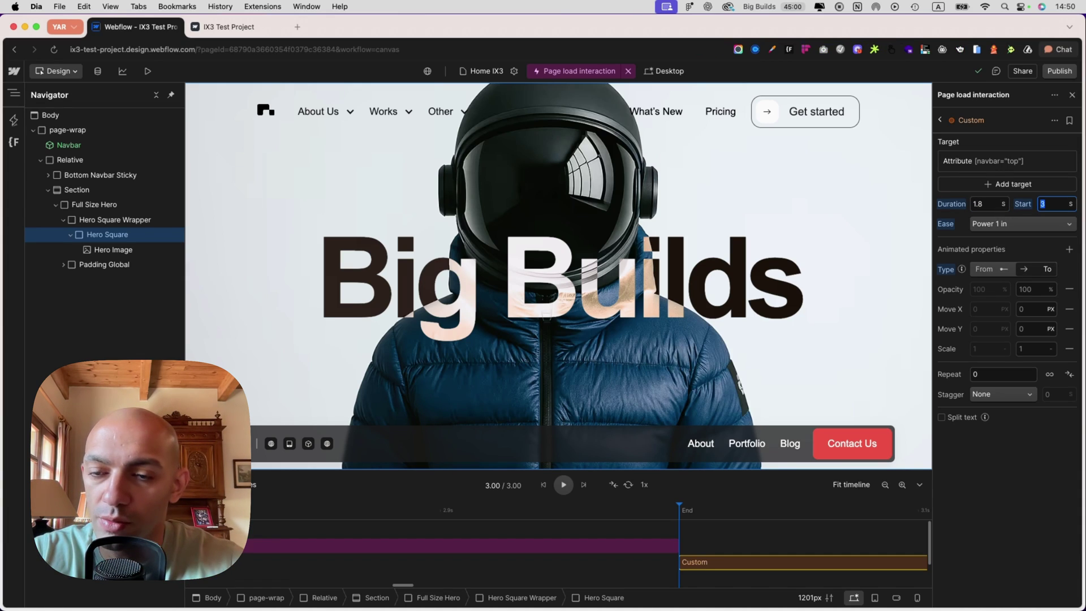
{"action": "type", "text": "1"}
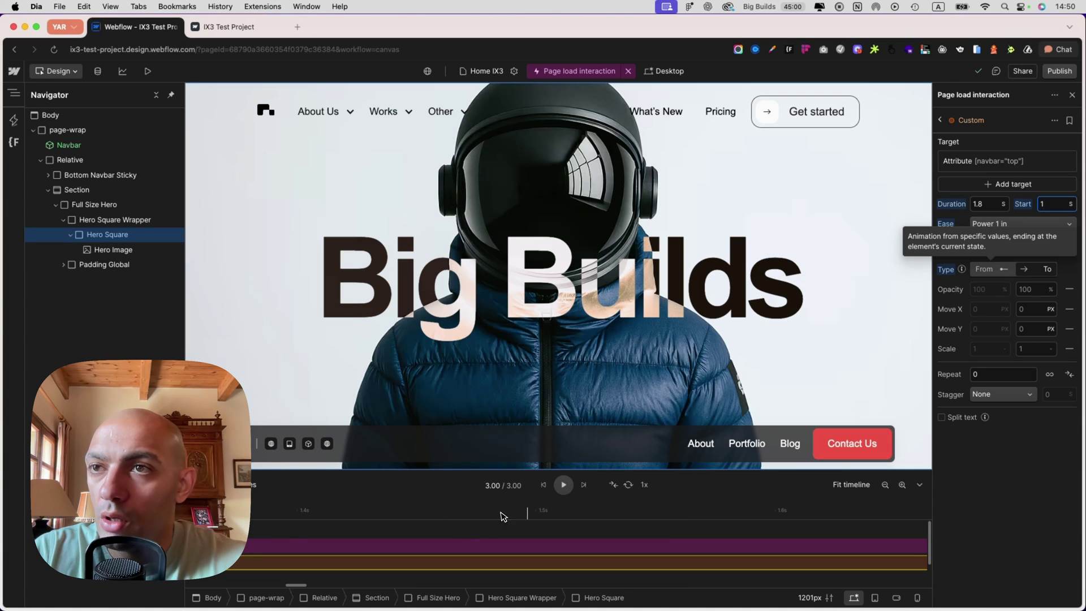
Set the end value of the Custom action's Move Y property to -10 VH.
{"action": "double_click", "coordinate": [1036, 291]}
{"action": "key", "text": "BackSpace"}
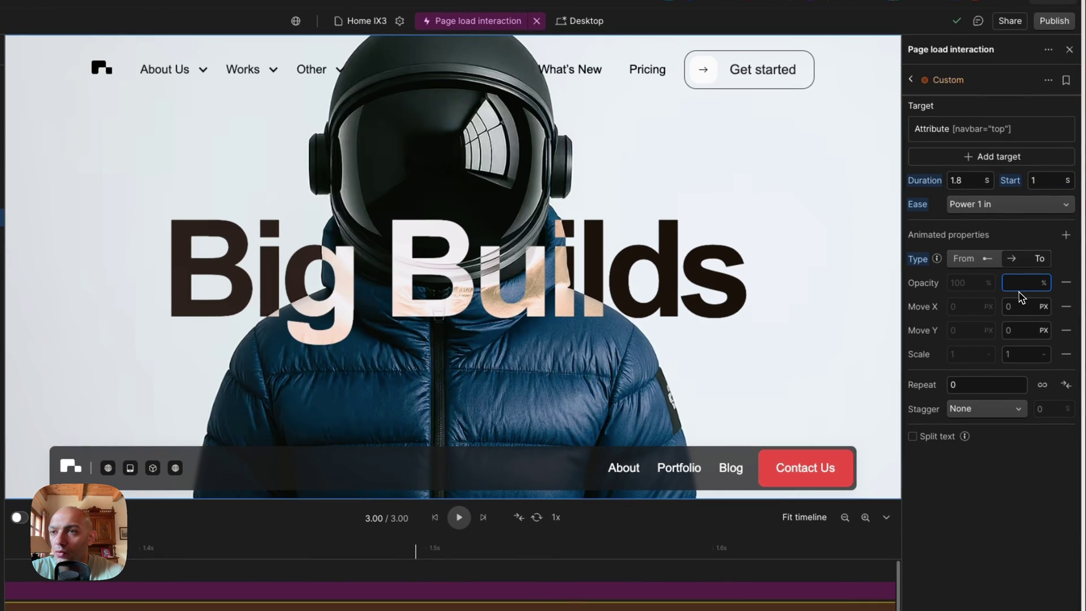
{"action": "left_click", "coordinate": [1020, 310]}
{"action": "double_click", "coordinate": [1023, 334]}
{"action": "key", "text": "BackSpace"}
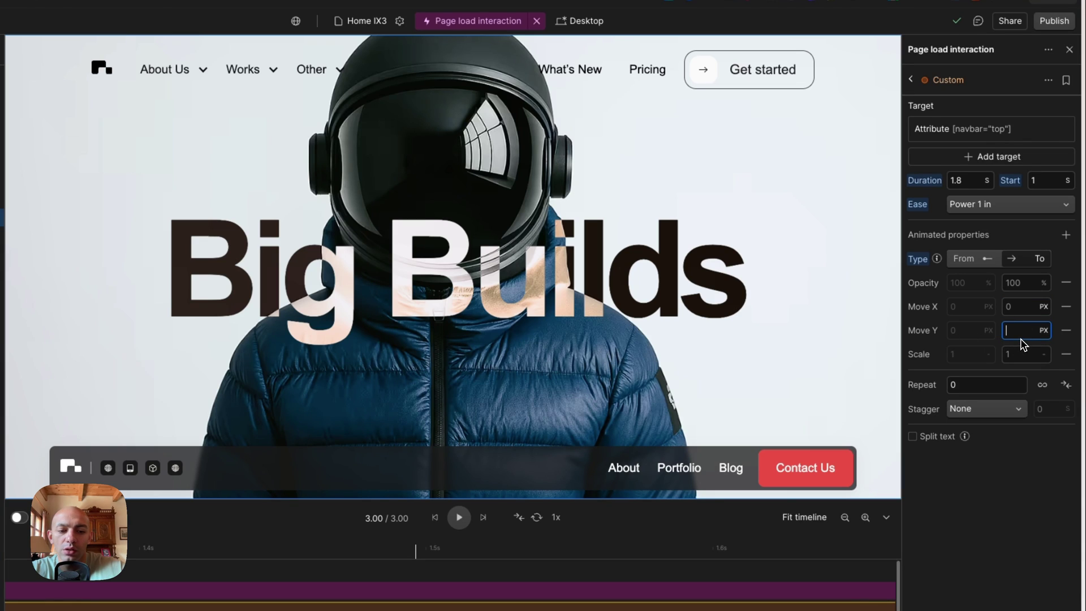
{"action": "type", "text": "-10"}
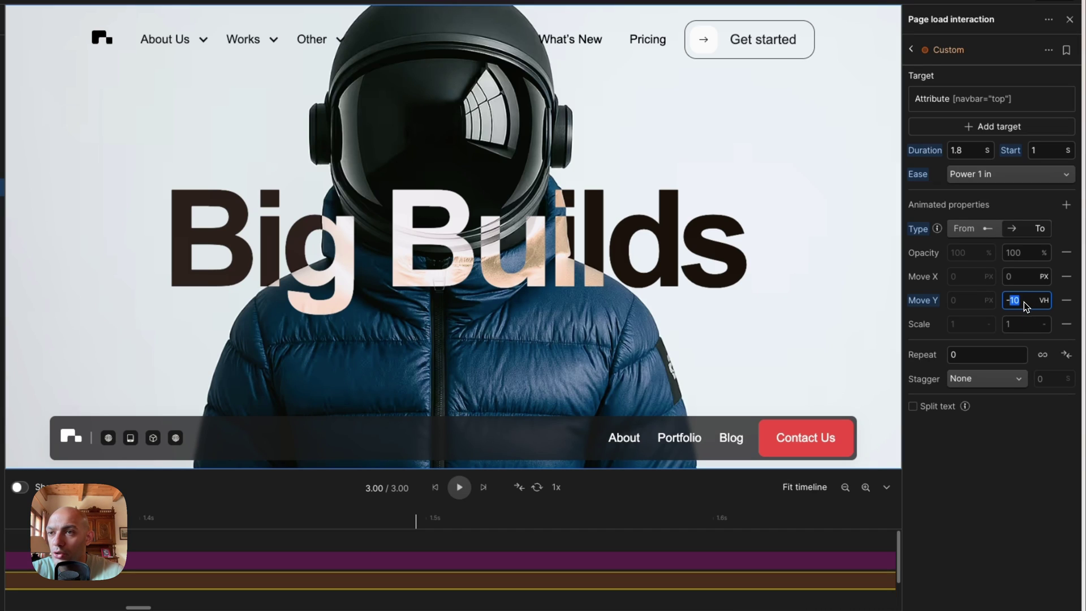
Enable both From and To for the Custom action, set Move Y from -10 VH to 0 VH, and play the timeline.
{"action": "left_click", "coordinate": [972, 232]}
{"action": "left_click", "coordinate": [965, 305]}
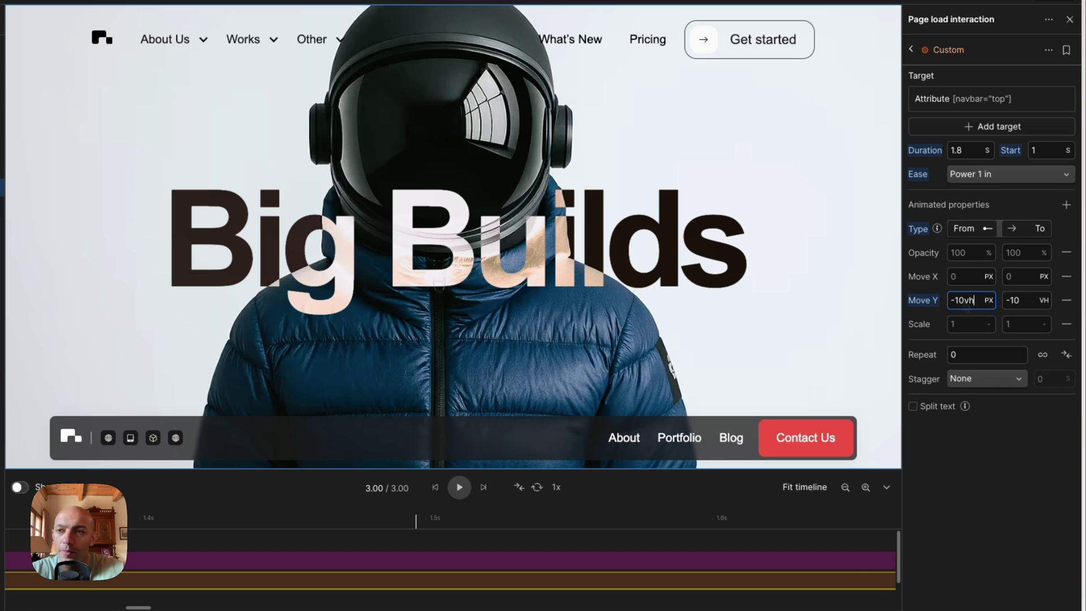
{"action": "key", "text": "Tab"}
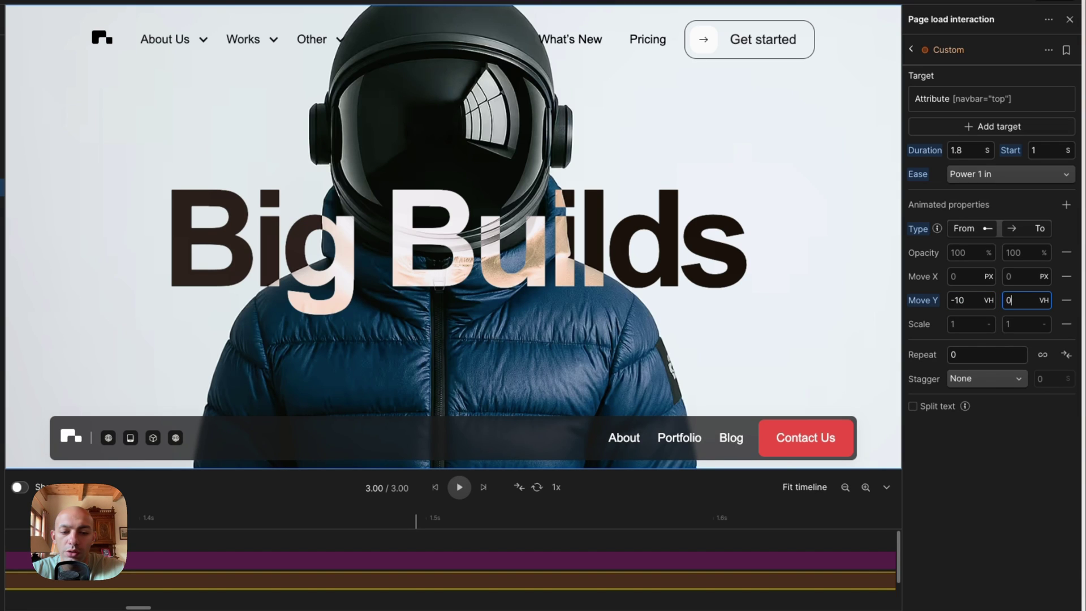
{"action": "type", "text": "0"}
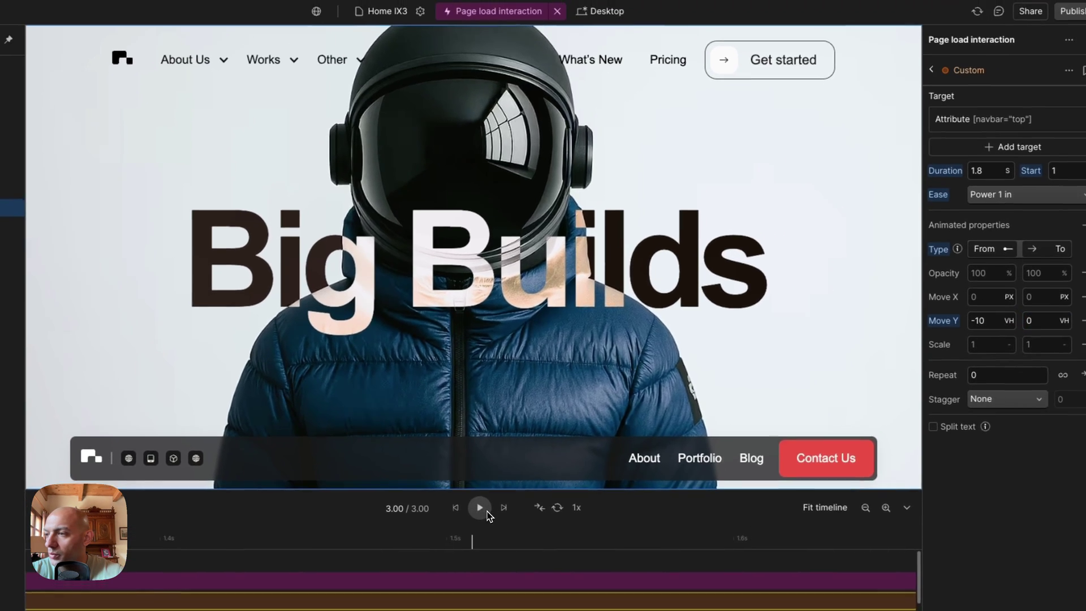
{"action": "left_click", "coordinate": [459, 487]}
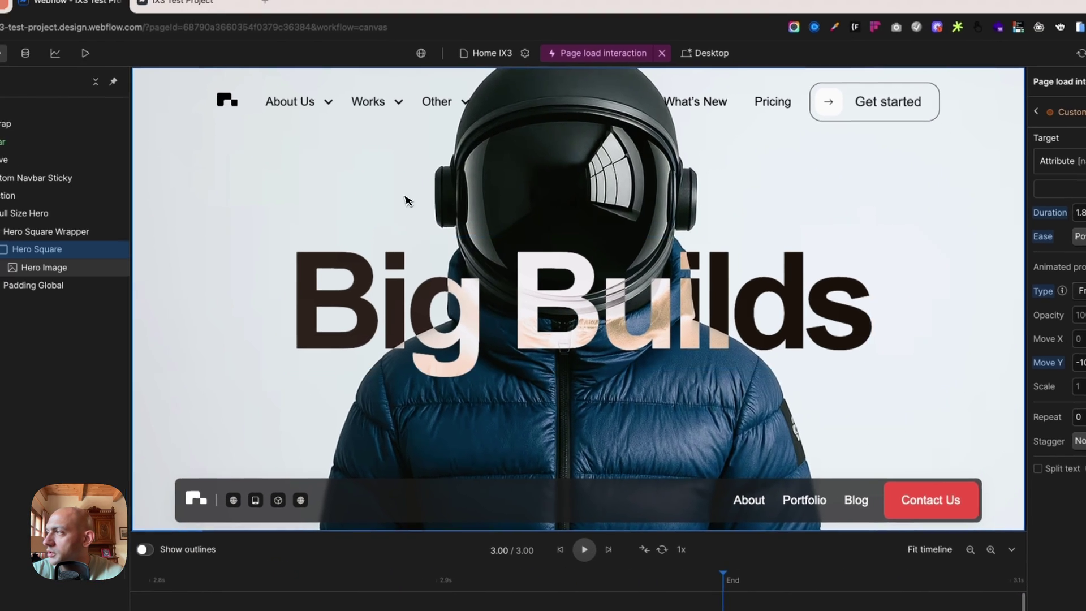
Exit the interaction editor and add the custom attribute navbar with value top to the main element inside the Navbar component.
{"action": "double_click", "coordinate": [125, 140]}
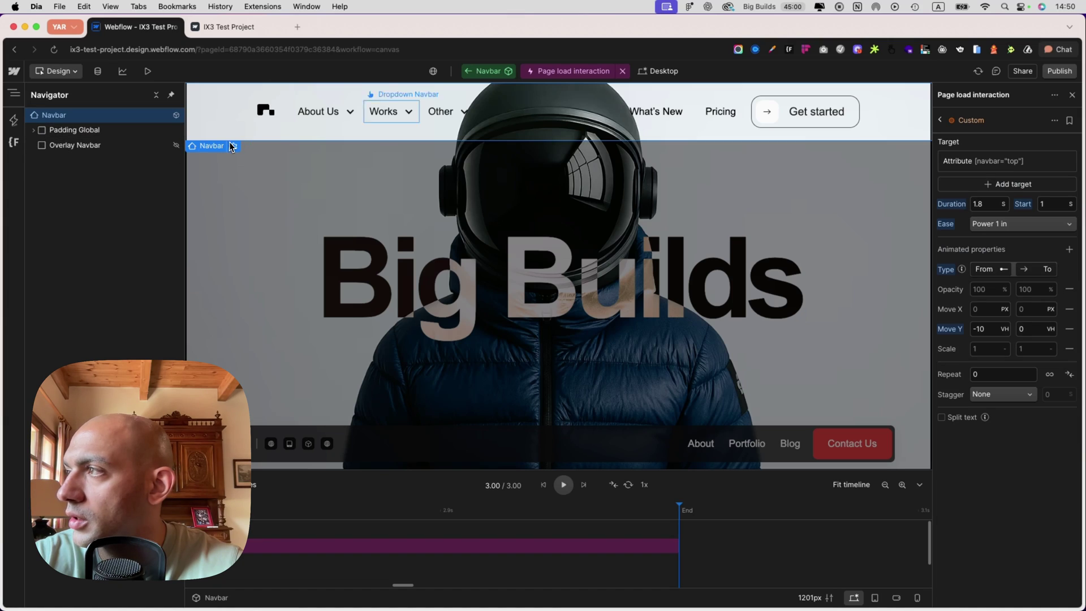
{"action": "left_click", "coordinate": [622, 72]}
{"action": "left_click", "coordinate": [978, 113]}
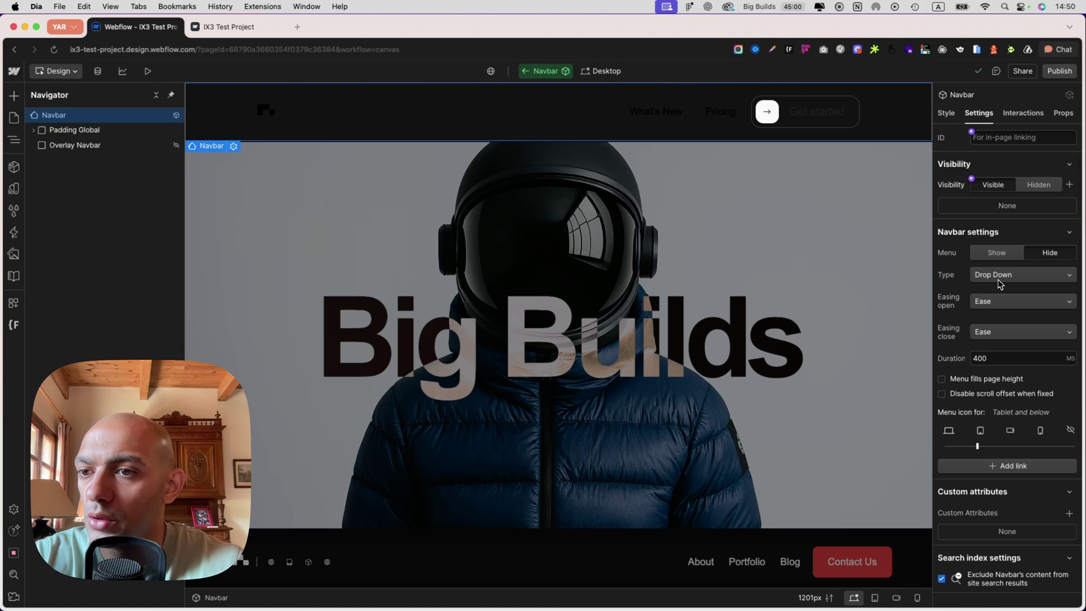
{"action": "left_click", "coordinate": [1069, 513]}
{"action": "type", "text": "na"}
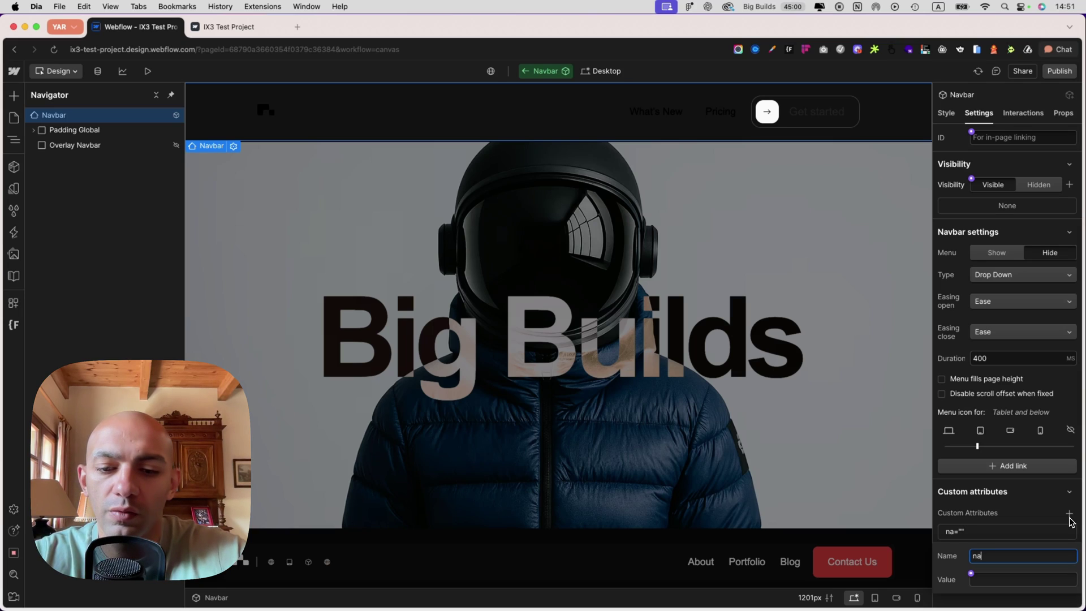
{"action": "type", "text": "vbar"}
{"action": "key", "text": "Tab"}
{"action": "type", "text": "top"}
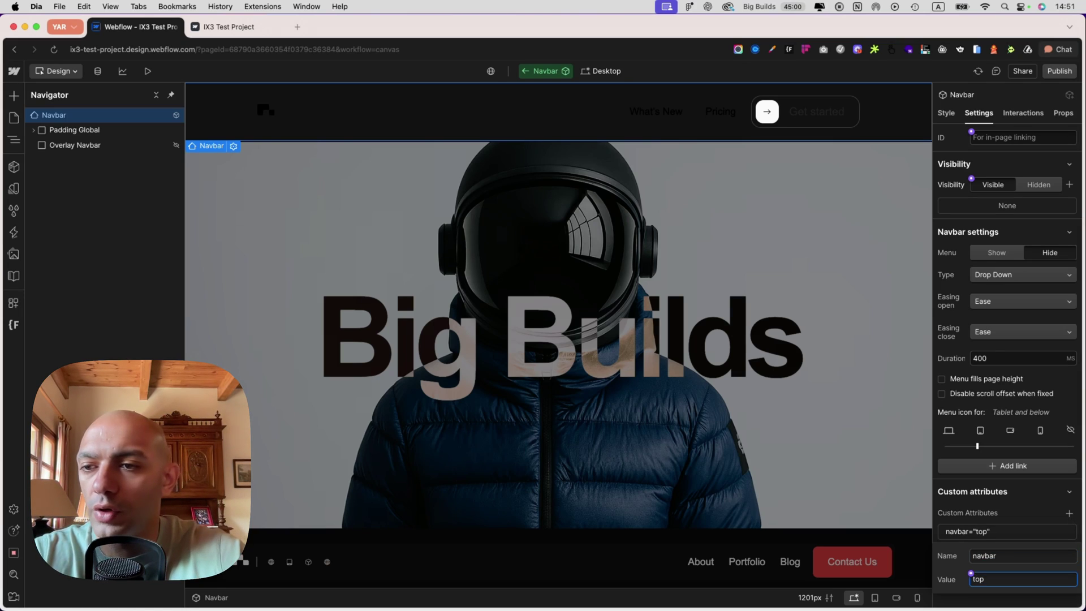
{"action": "left_click", "coordinate": [812, 396]}
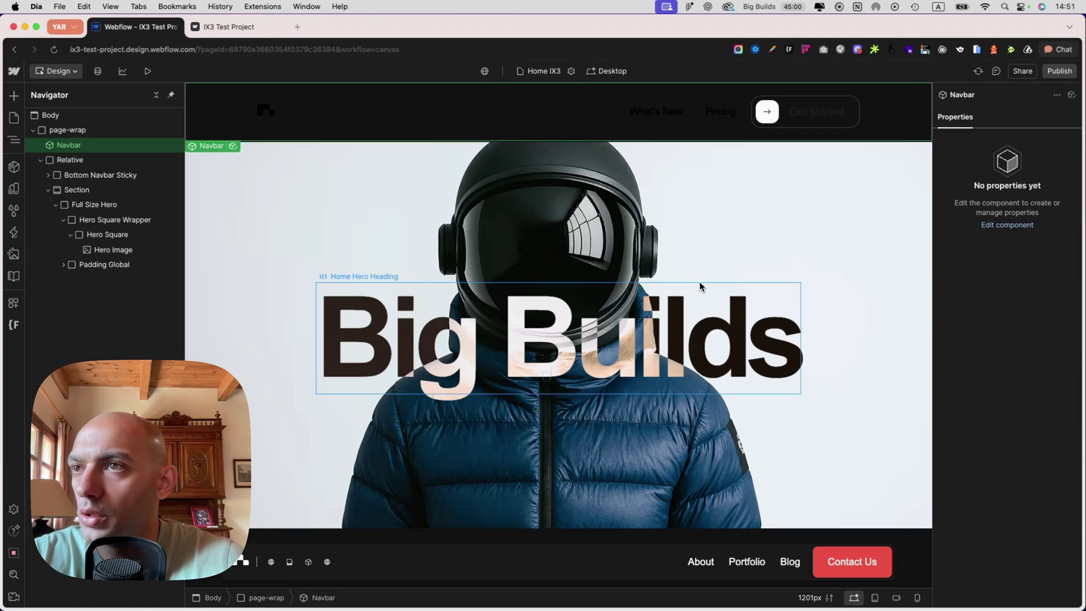
Add the custom attribute navbar with value bottom to the main element inside the Bottom Navbar component, and exit the component.
{"action": "left_click", "coordinate": [492, 562]}
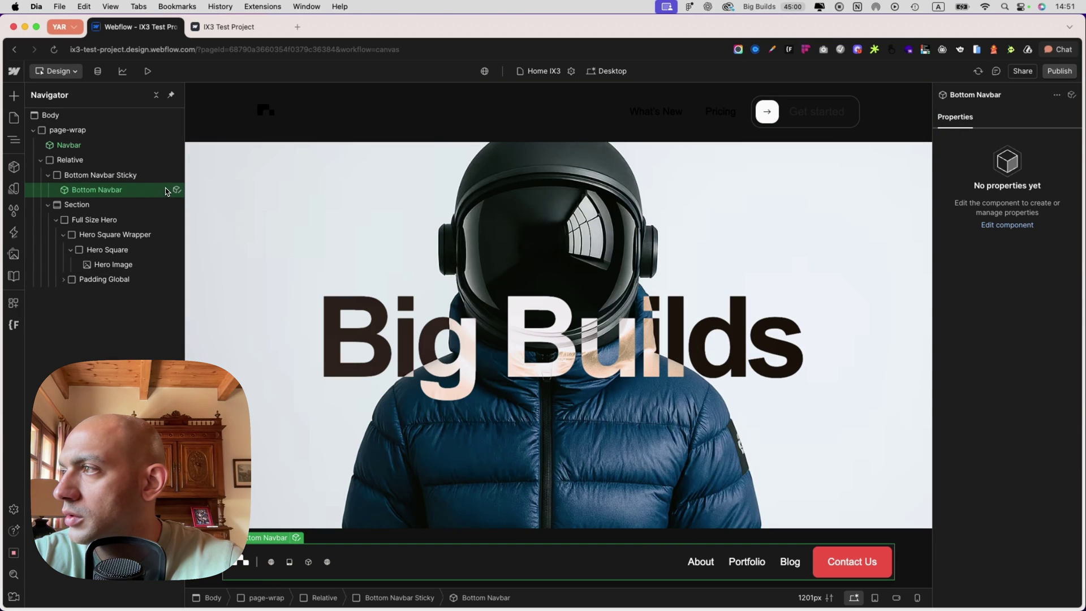
{"action": "double_click", "coordinate": [166, 190]}
{"action": "left_click", "coordinate": [945, 114]}
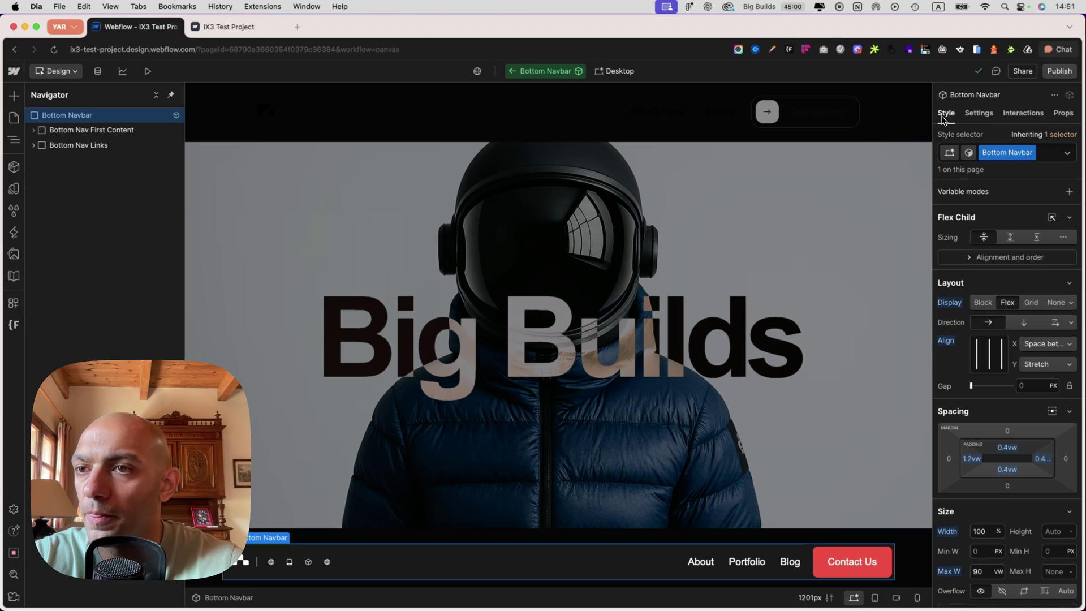
{"action": "scroll", "coordinate": [998, 471], "scroll_direction": "down", "scroll_amount": 10}
{"action": "left_click", "coordinate": [978, 113]}
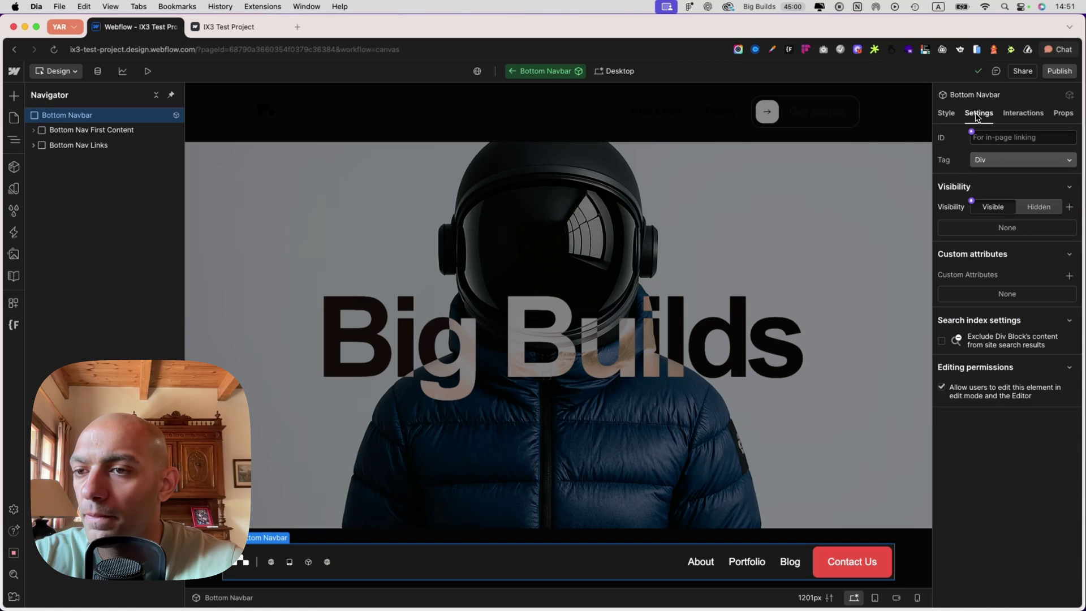
{"action": "left_click", "coordinate": [1069, 276]}
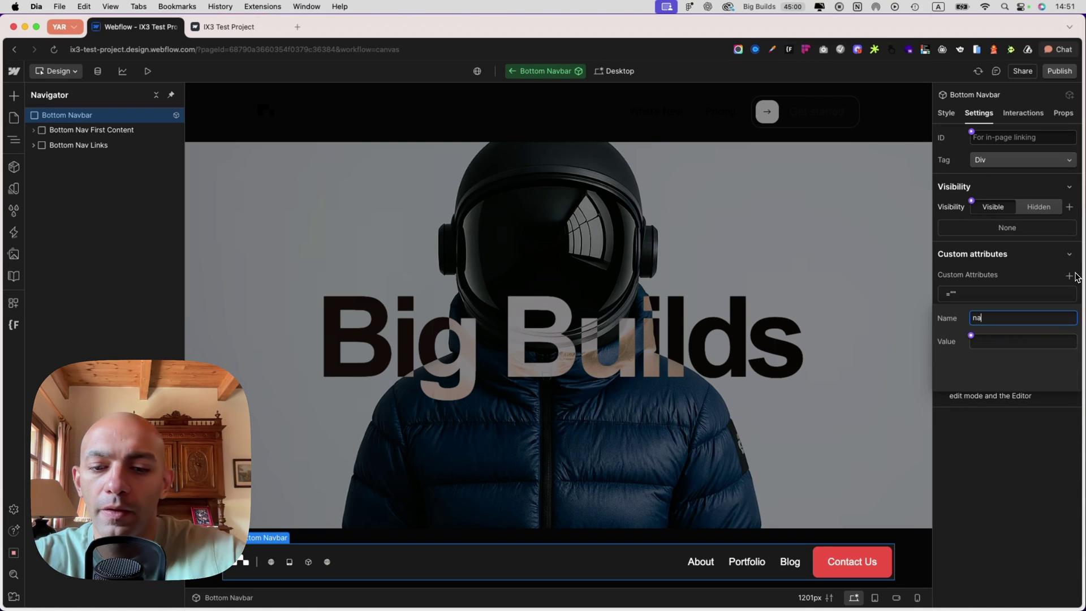
{"action": "type", "text": "navbar"}
{"action": "left_click", "coordinate": [1022, 341]}
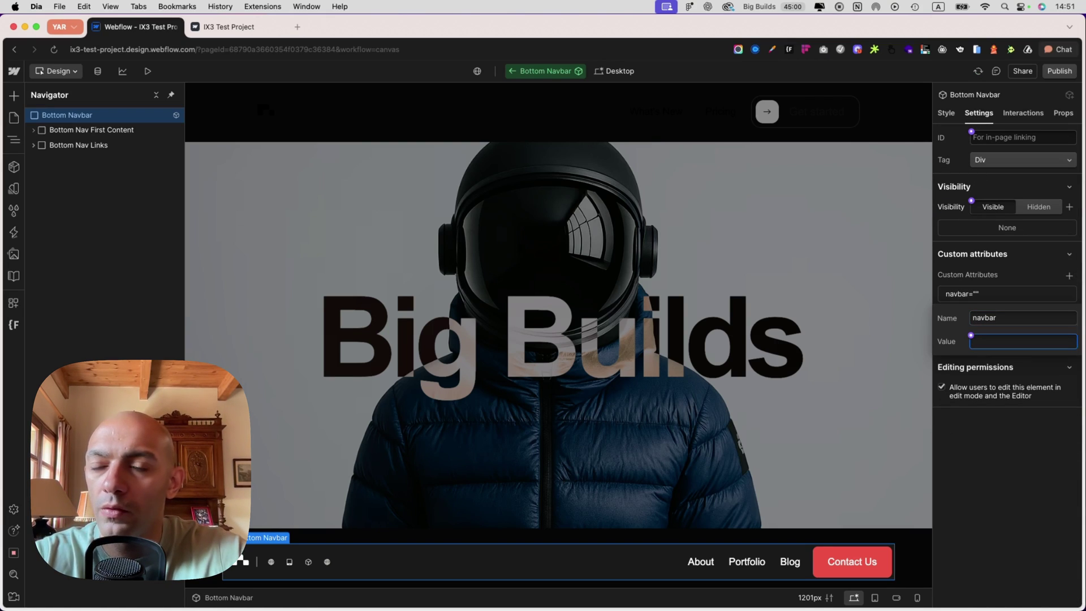
{"action": "left_click", "coordinate": [1034, 507]}
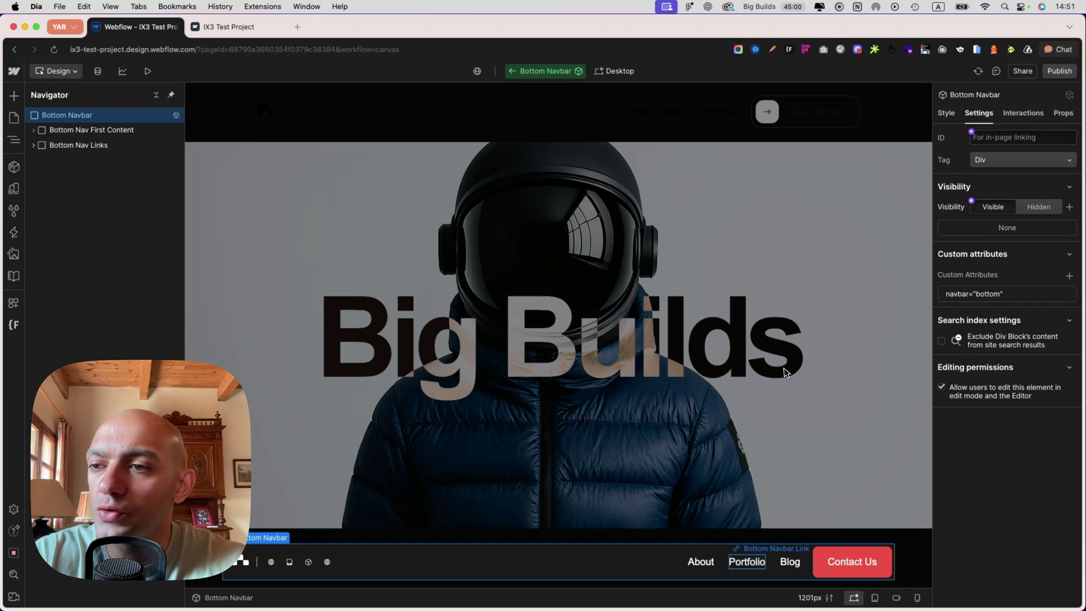
{"action": "left_click", "coordinate": [760, 382]}
{"action": "left_click", "coordinate": [834, 348]}
Preview the page, return to the canvas, and reopen the Custom action of the Hero Square's Page load interaction.
{"action": "key", "text": "super+shift+p"}
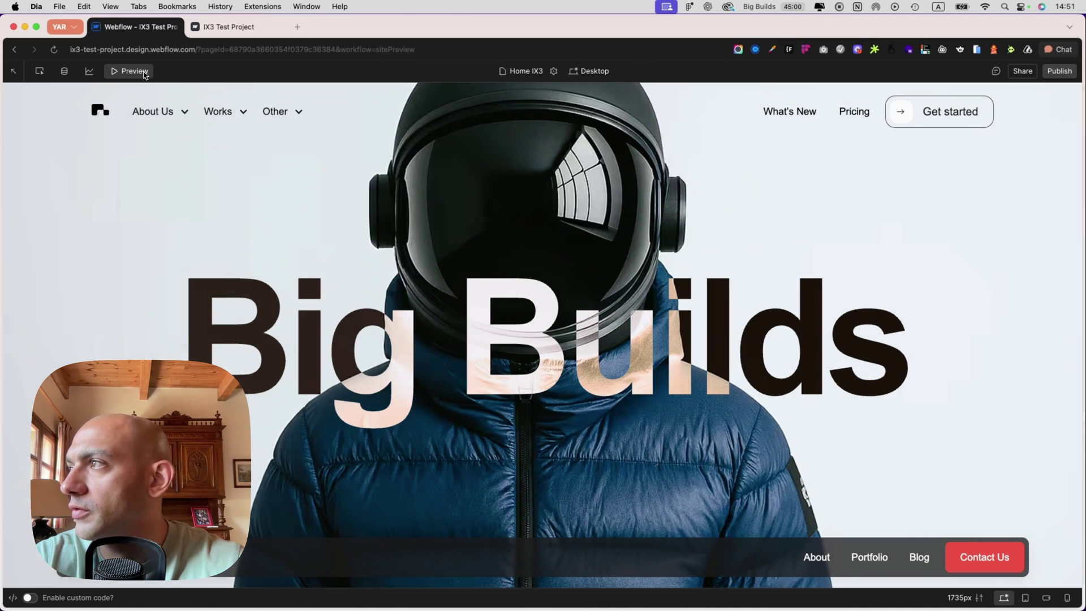
{"action": "left_click", "coordinate": [145, 74]}
{"action": "left_click", "coordinate": [1033, 109]}
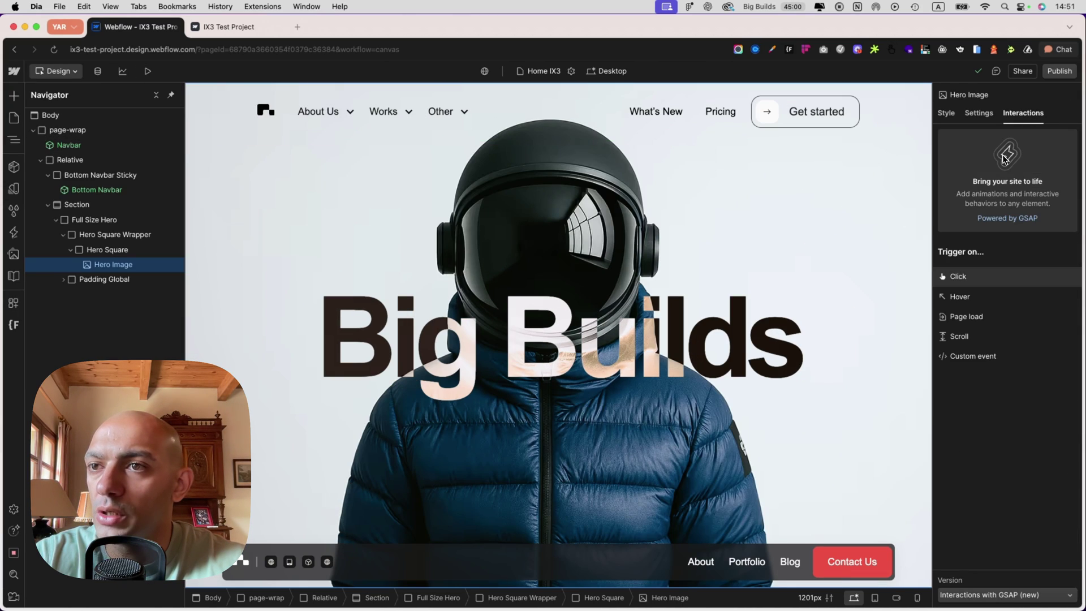
{"action": "left_click", "coordinate": [148, 252]}
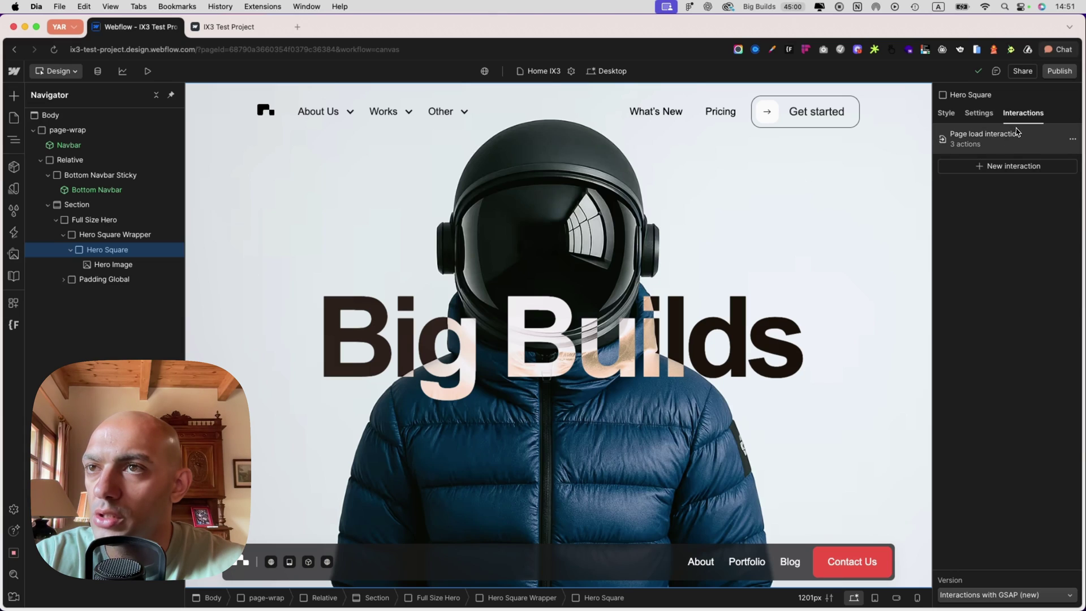
{"action": "left_click", "coordinate": [995, 139]}
{"action": "left_click", "coordinate": [1003, 236]}
Rename the Custom action as Navbar top.
{"action": "double_click", "coordinate": [981, 120]}
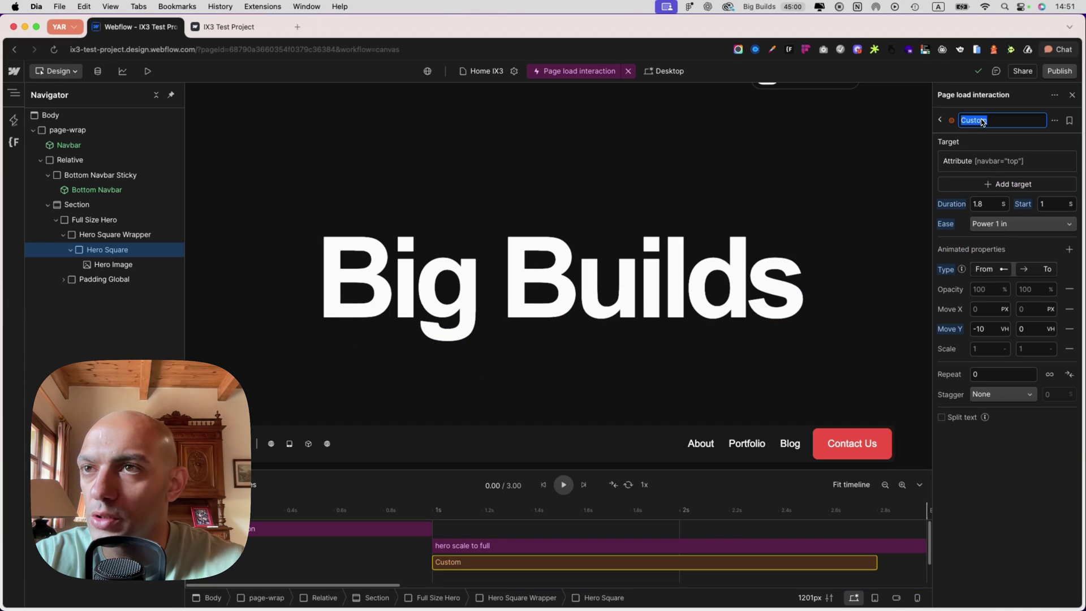
{"action": "type", "text": "Navbar t"}
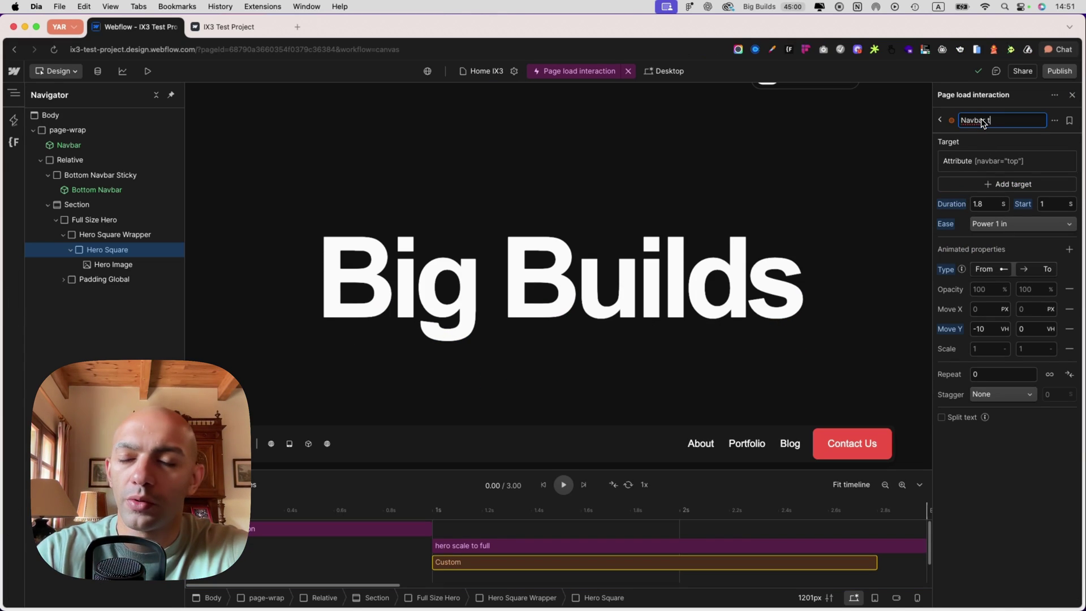
{"action": "type", "text": "op"}
{"action": "key", "text": "Return"}
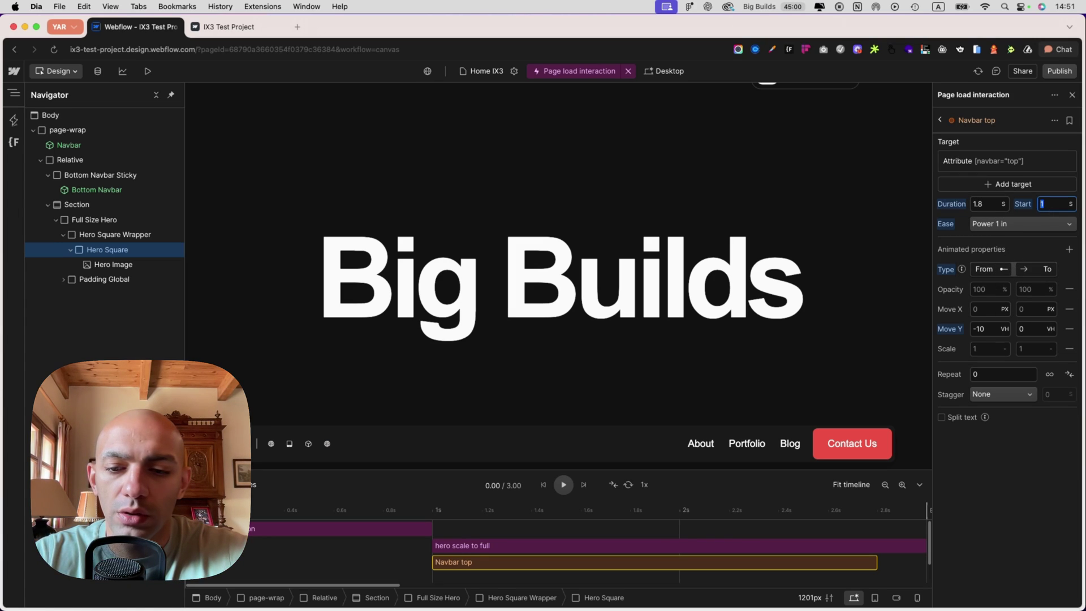
Set the Navbar top action's start to 2 s and play the timeline.
{"action": "type", "text": "2"}
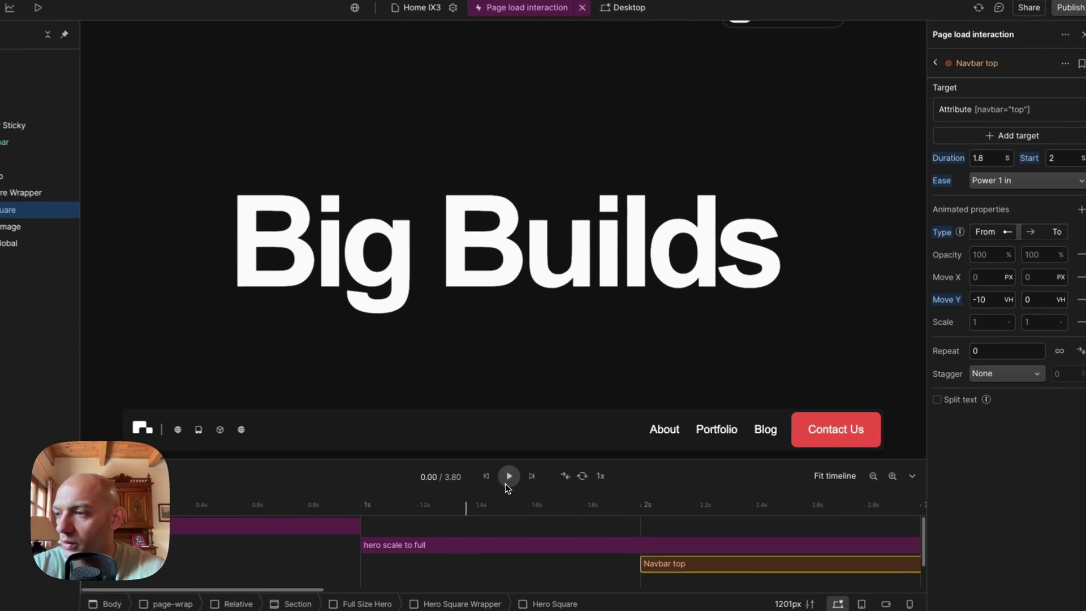
{"action": "left_click", "coordinate": [562, 487]}
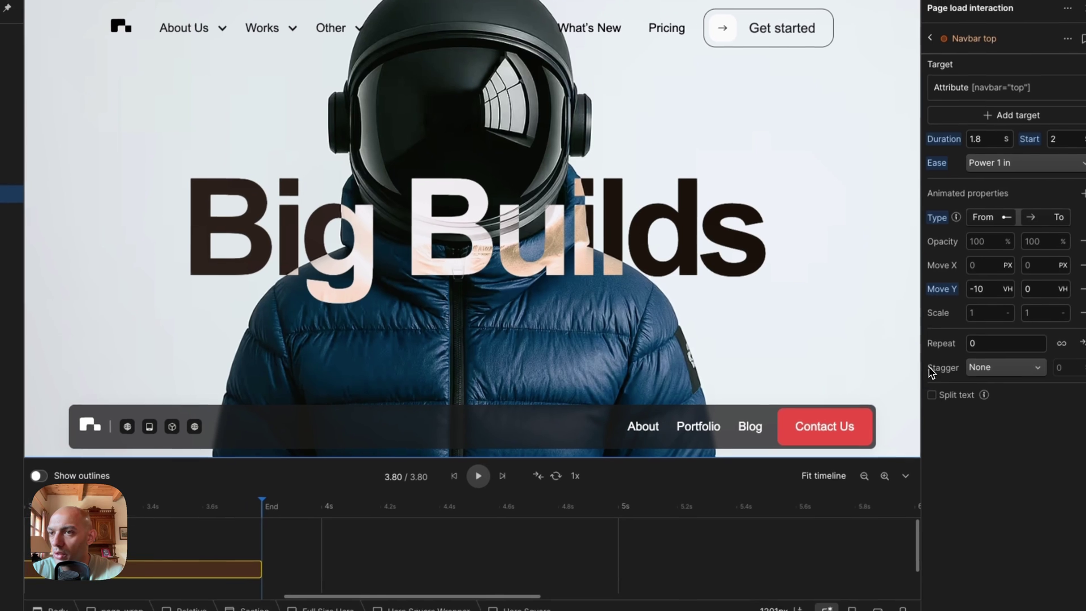
Set the starting Move Y value of the Navbar top action to -40 VH.
{"action": "left_click", "coordinate": [989, 291]}
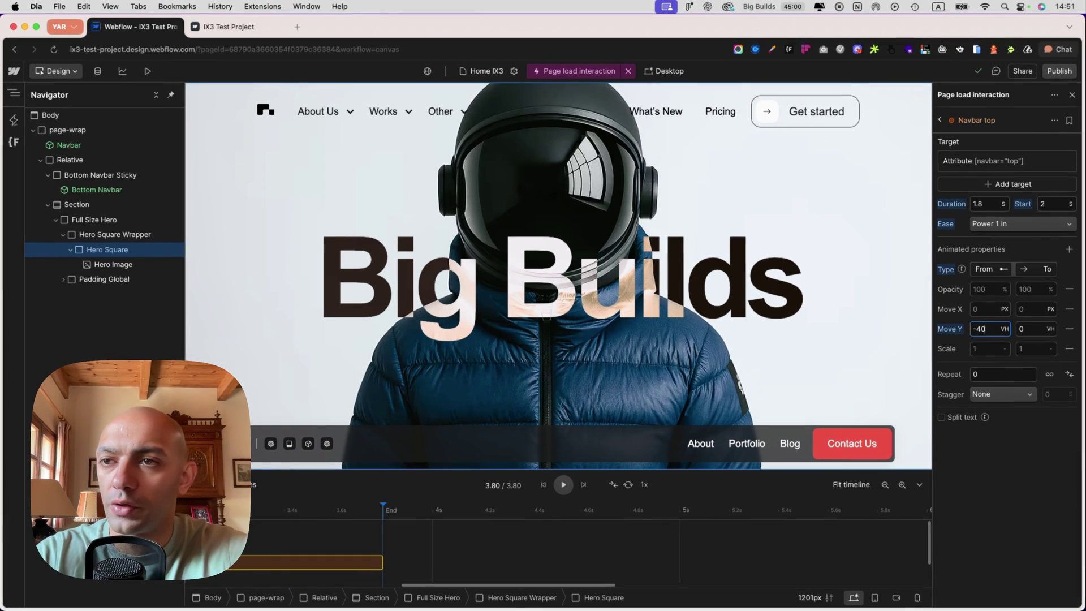
{"action": "key", "text": "BackSpace"}
{"action": "type", "text": "40"}
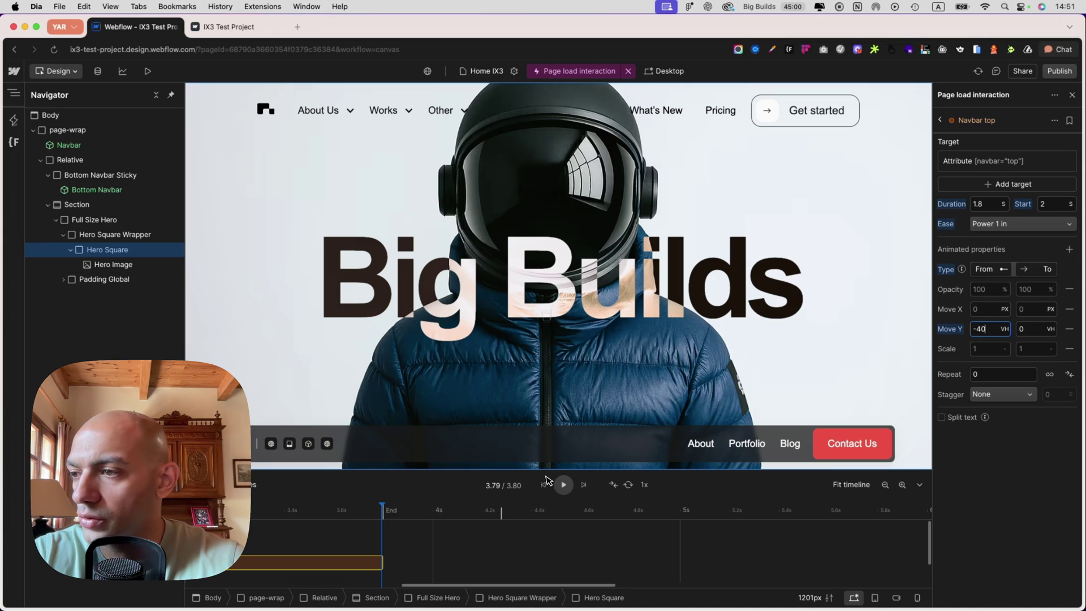
Try the Power 2 out ease on the Navbar top action and play the timeline.
{"action": "left_click", "coordinate": [1023, 224]}
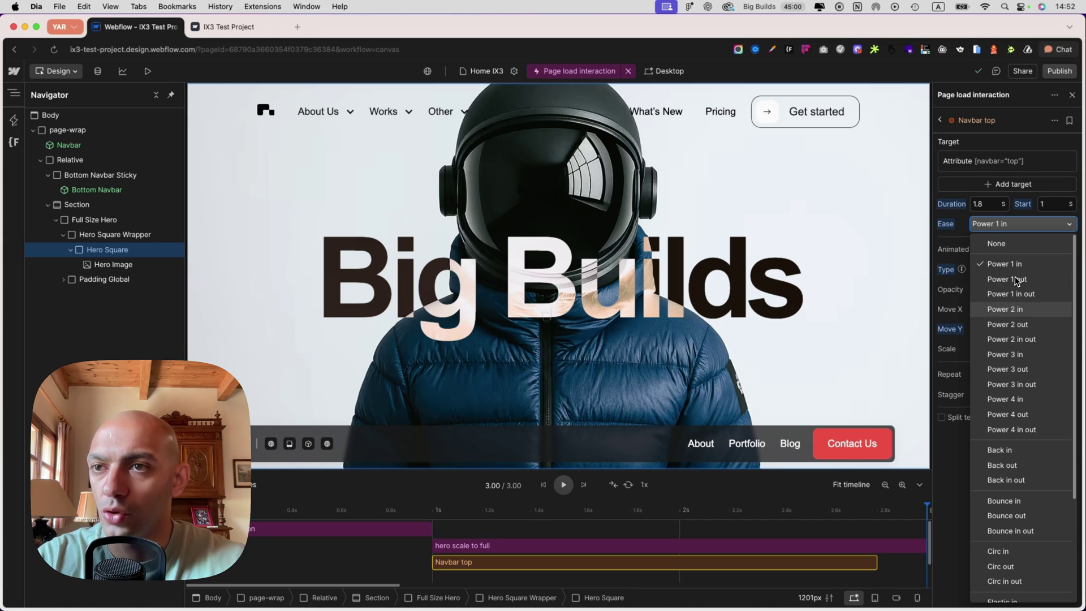
{"action": "key", "text": "Escape"}
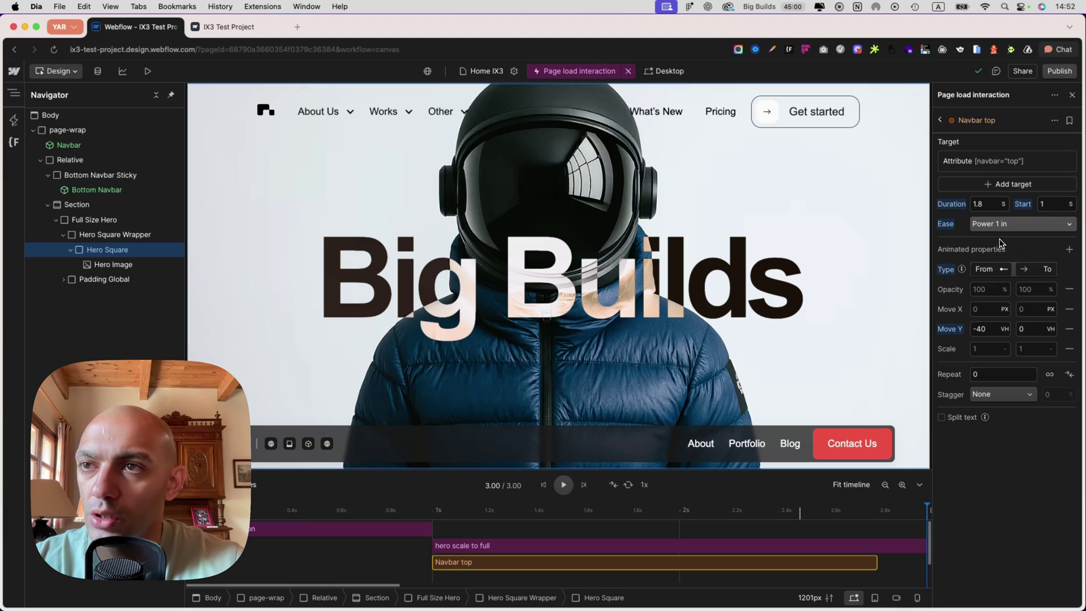
{"action": "left_click", "coordinate": [973, 224]}
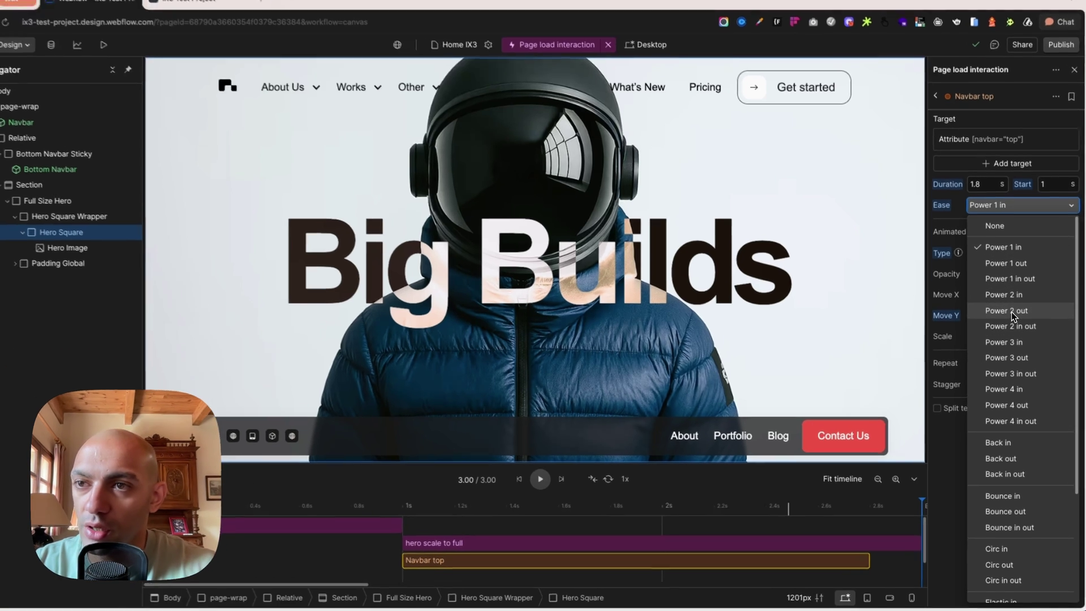
{"action": "left_click", "coordinate": [1012, 325]}
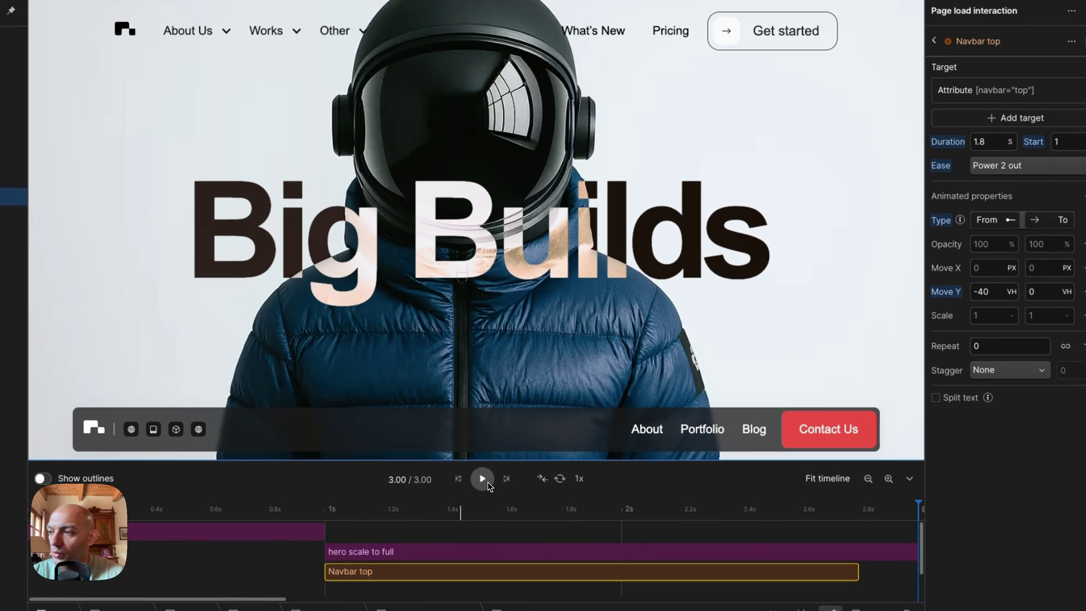
{"action": "left_click", "coordinate": [486, 483]}
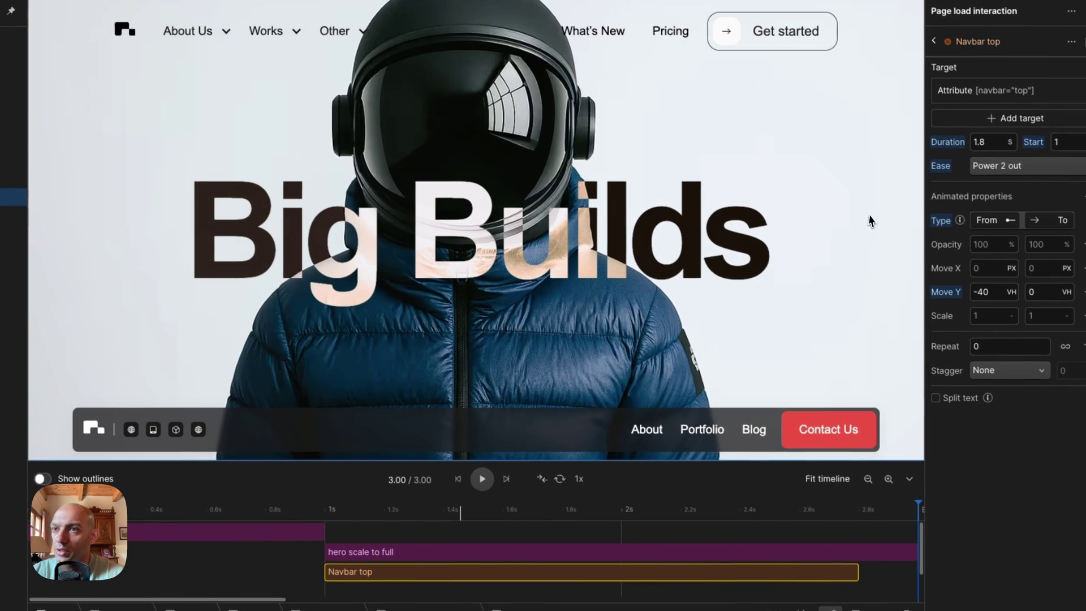
Change the Navbar top action's ease to Power 2 in and play the timeline.
{"action": "left_click", "coordinate": [1012, 165]}
{"action": "left_click", "coordinate": [1029, 275]}
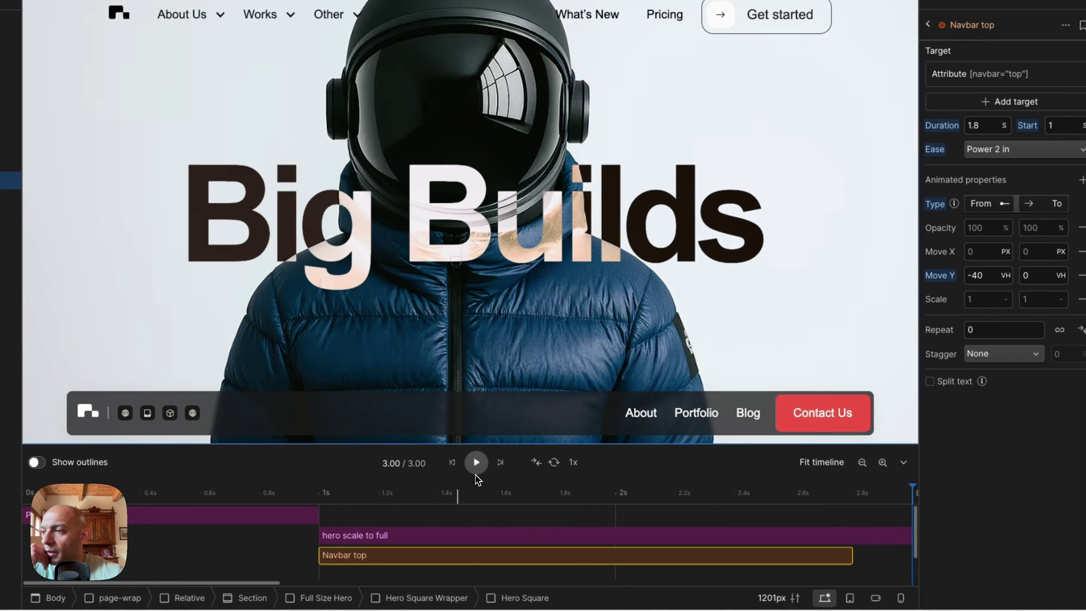
{"action": "left_click", "coordinate": [476, 471]}
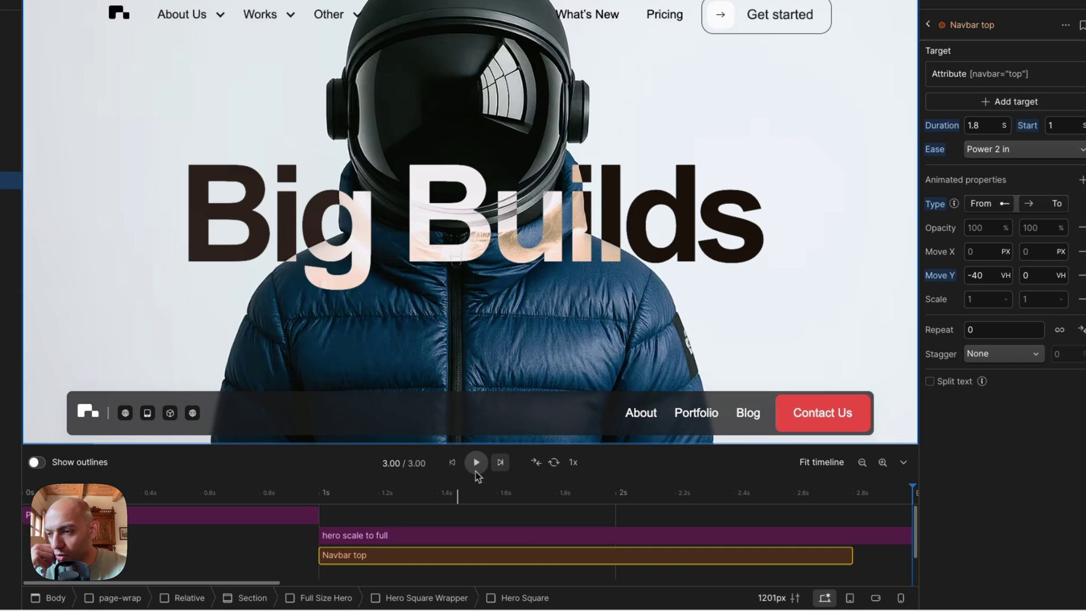
Delay the Navbar top action on the timeline to start at 1.16 s, play it, and shift the start to 1.23 s.
{"action": "left_click_drag", "start_coordinate": [524, 555], "coordinate": [571, 563]}
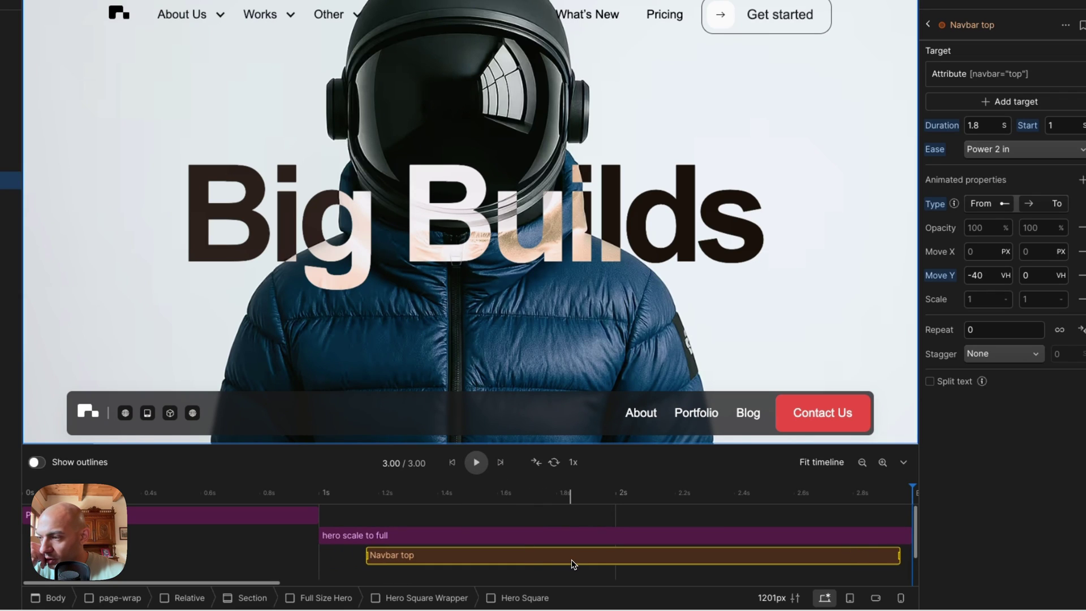
{"action": "left_click", "coordinate": [482, 462]}
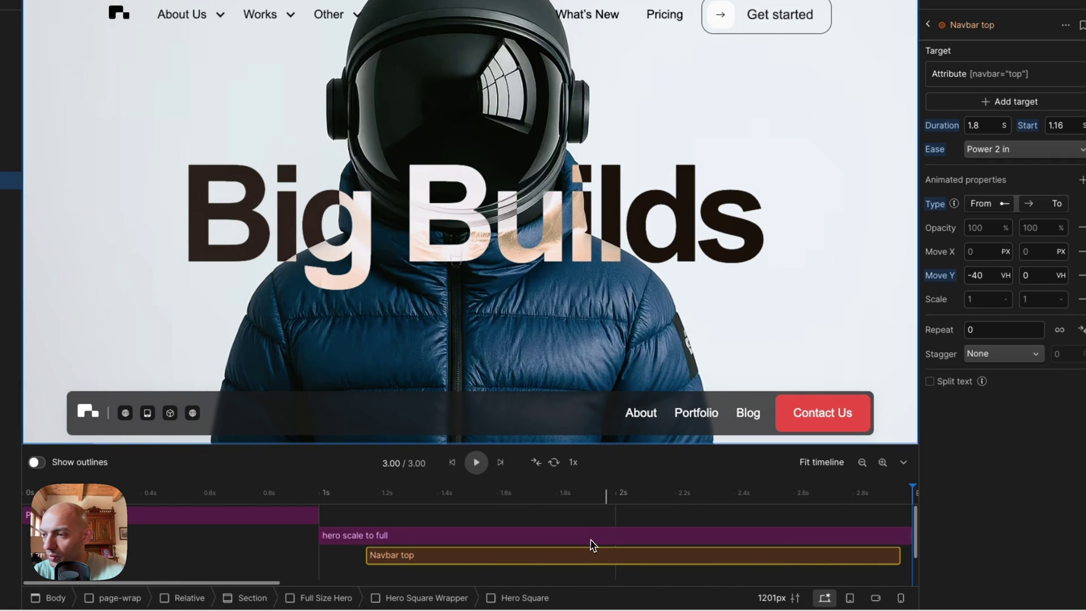
{"action": "left_click_drag", "start_coordinate": [591, 564], "coordinate": [610, 565]}
Change the Navbar top action's ease to Power 3 in and play the timeline.
{"action": "left_click", "coordinate": [1030, 148]}
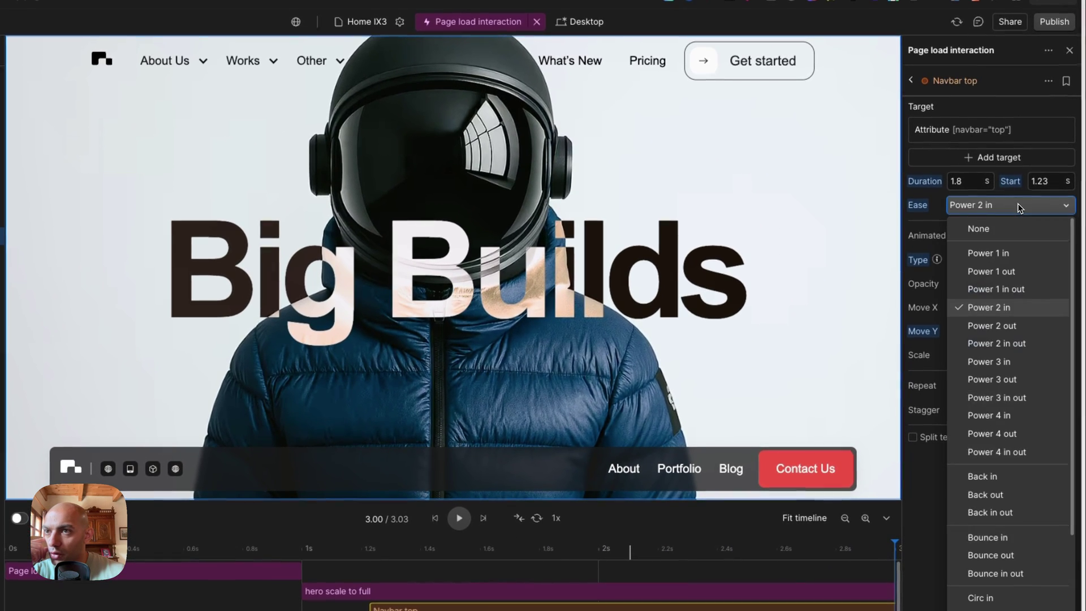
{"action": "left_click", "coordinate": [995, 361]}
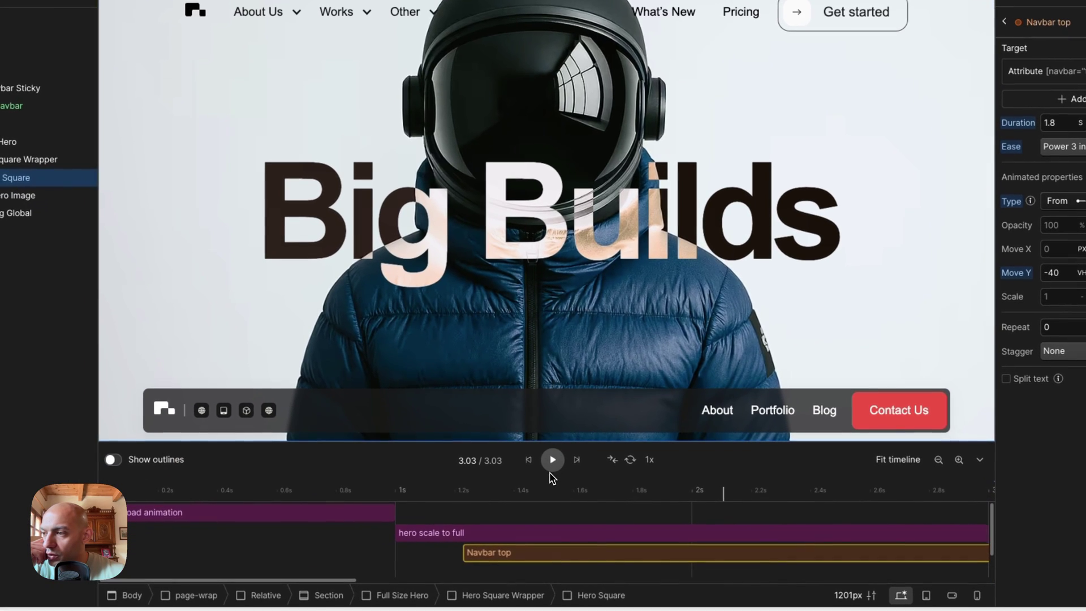
{"action": "left_click", "coordinate": [553, 468]}
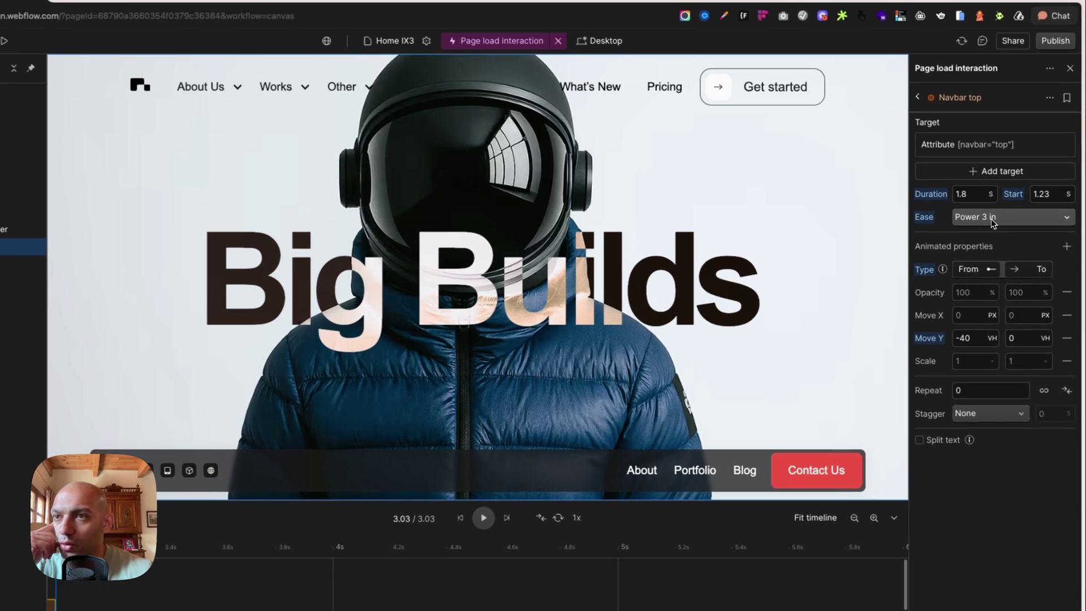
{"action": "left_click", "coordinate": [1006, 225]}
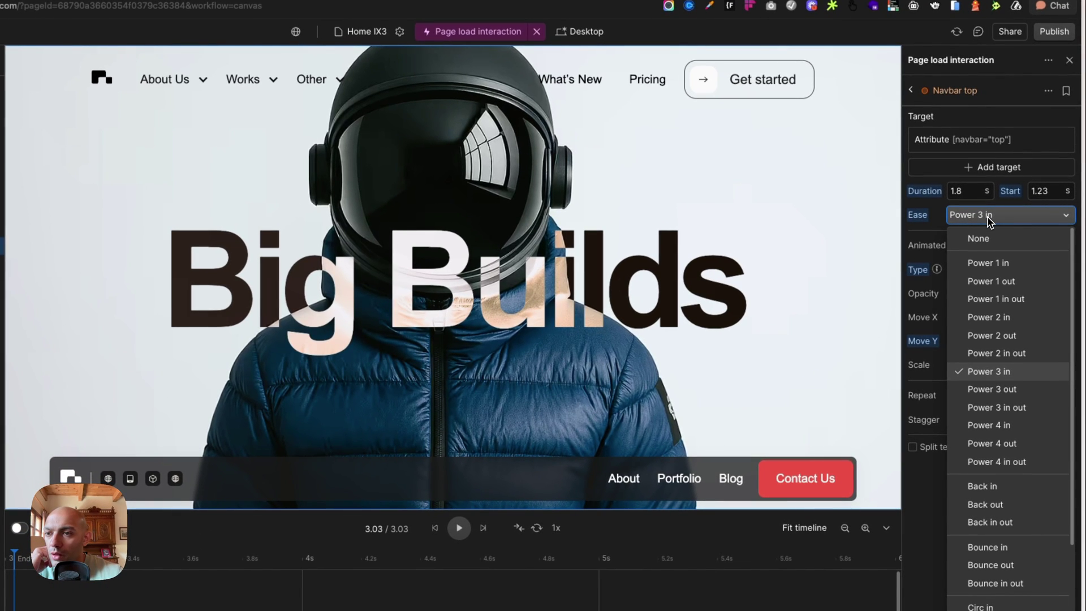
{"action": "left_click", "coordinate": [1006, 225]}
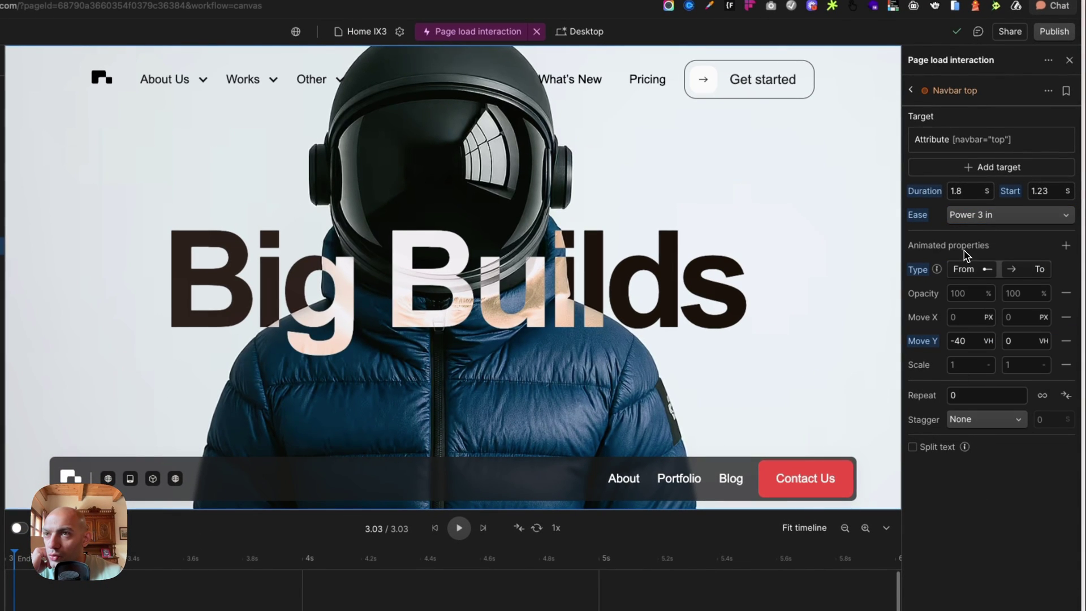
Add a custom action to the page load interaction with a 1.8 s duration and a start of 1 s.
{"action": "left_click", "coordinate": [910, 91]}
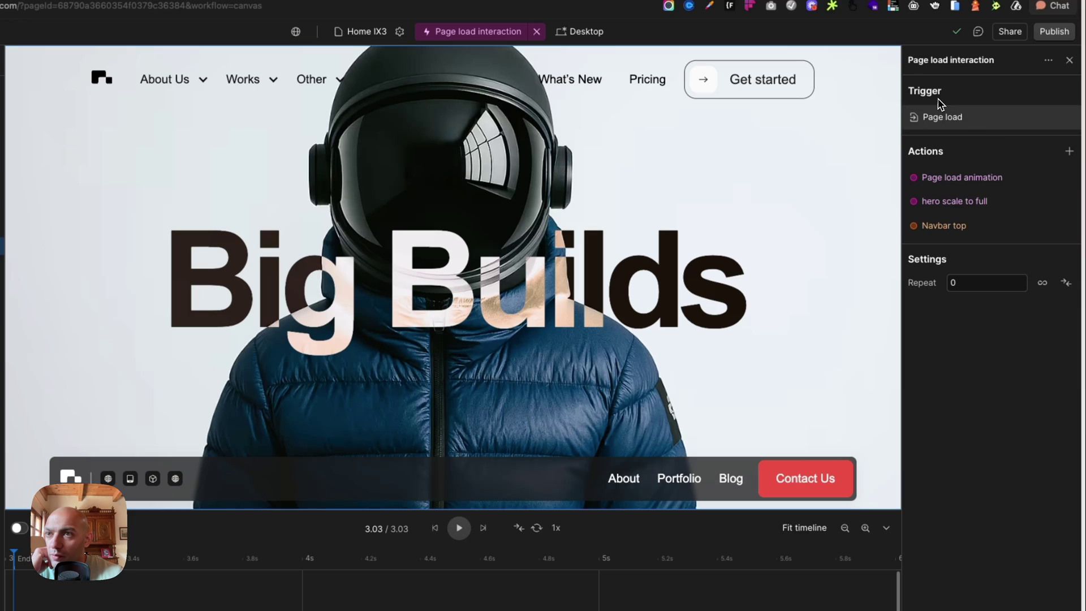
{"action": "left_click", "coordinate": [1068, 151]}
{"action": "left_click", "coordinate": [927, 273]}
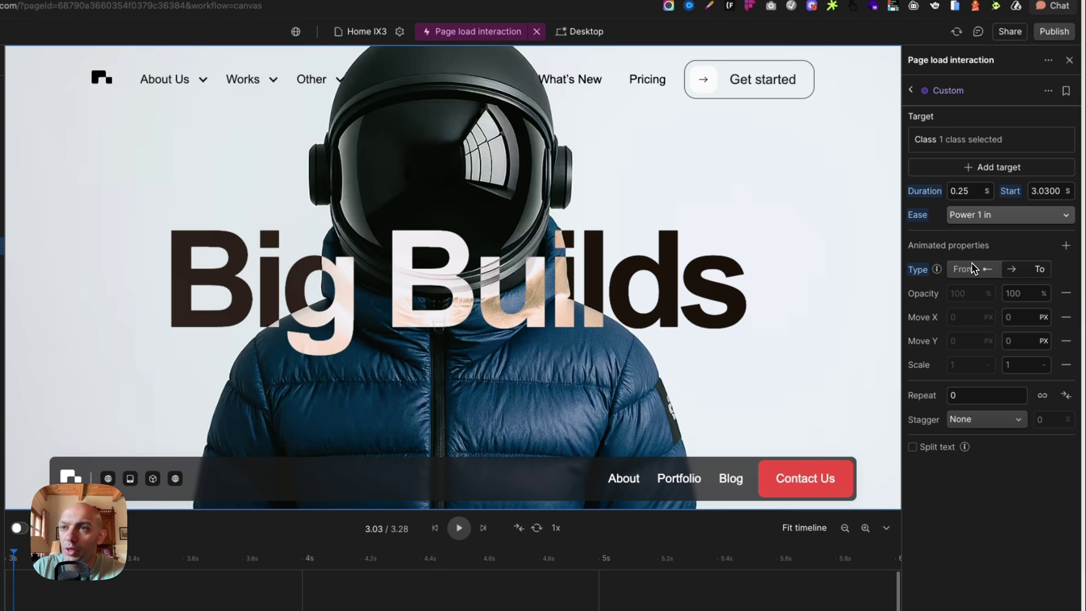
{"action": "left_click", "coordinate": [974, 192]}
{"action": "type", "text": "1"}
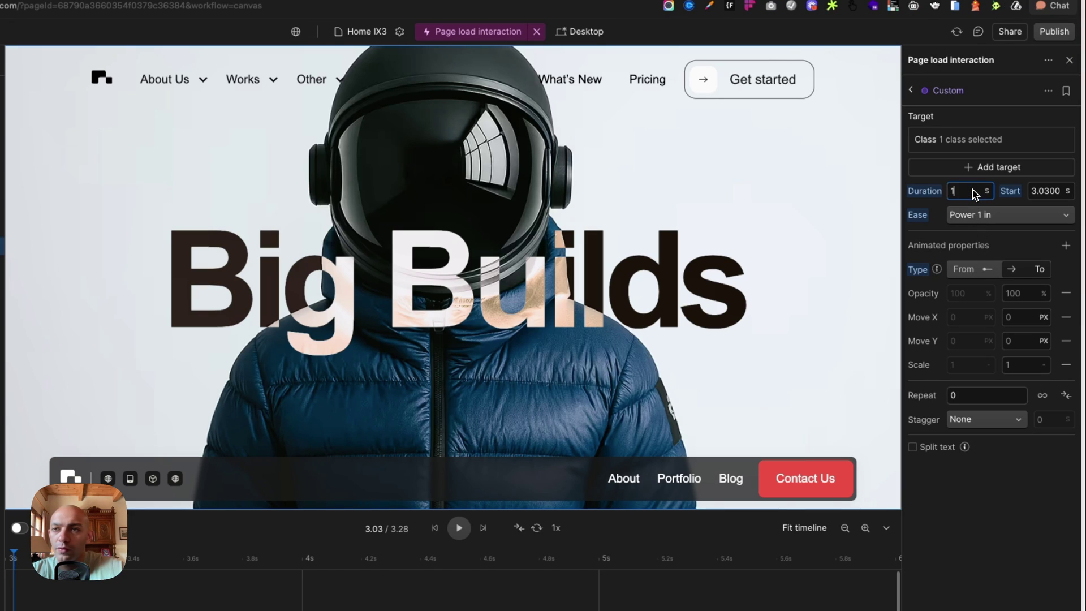
{"action": "type", "text": ".8"}
{"action": "key", "text": "Tab"}
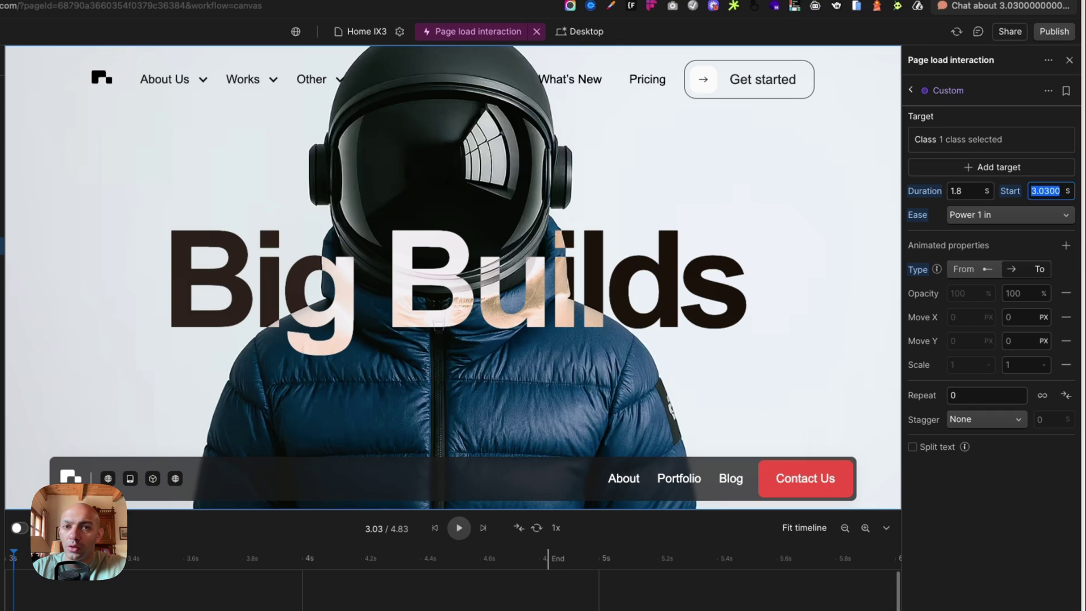
{"action": "type", "text": "1"}
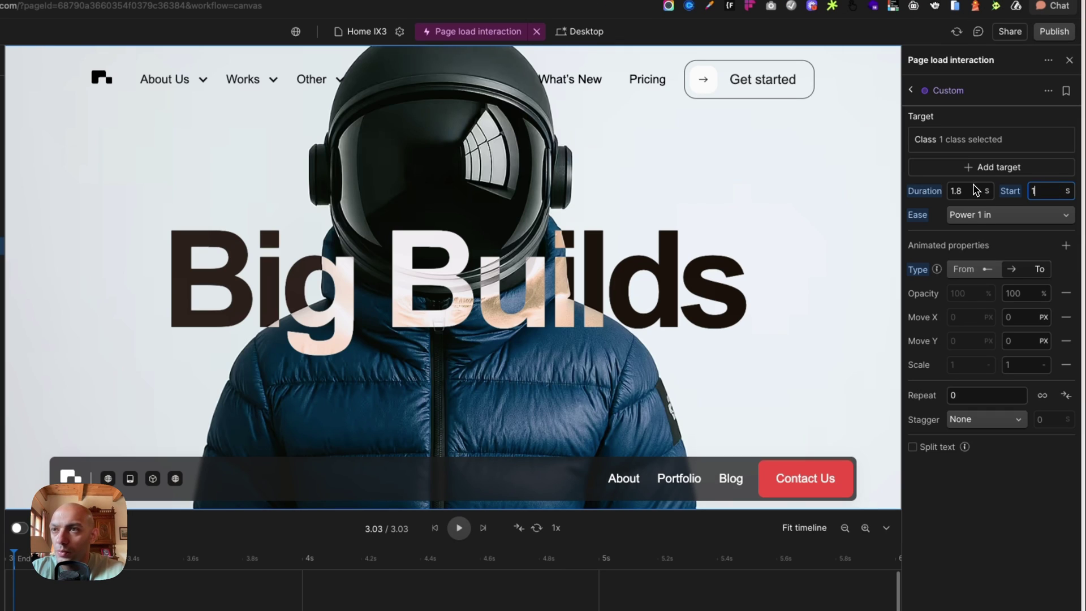
Target the new custom action by attribute, with the name navbar and the value bottom.
{"action": "left_click", "coordinate": [986, 146]}
{"action": "left_click", "coordinate": [1005, 200]}
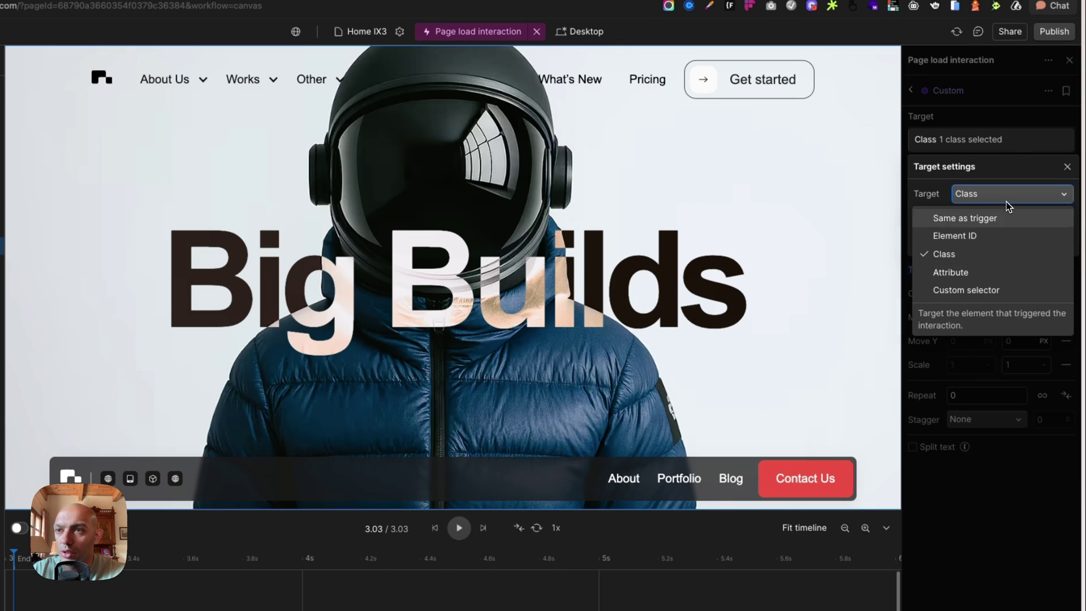
{"action": "left_click", "coordinate": [987, 272]}
{"action": "left_click", "coordinate": [1012, 220]}
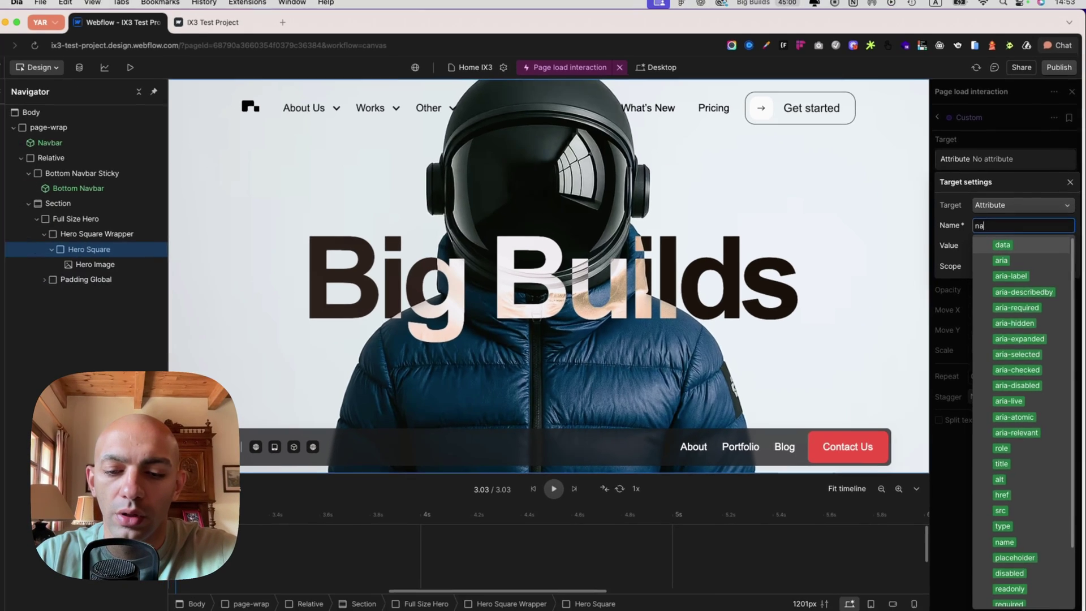
{"action": "type", "text": "navbar"}
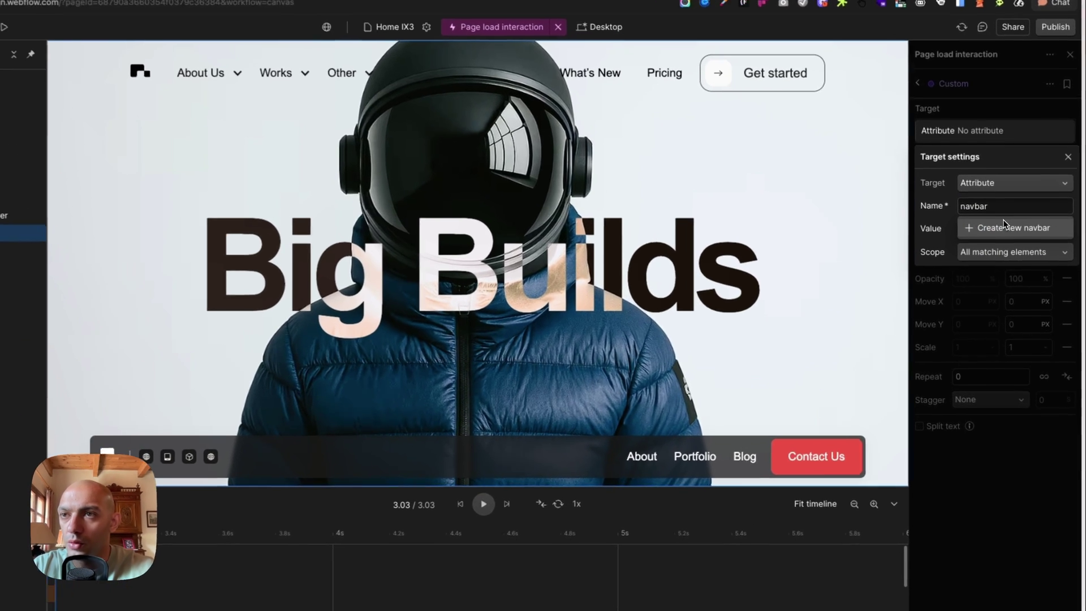
{"action": "key", "text": "Return"}
{"action": "left_click", "coordinate": [1006, 230]}
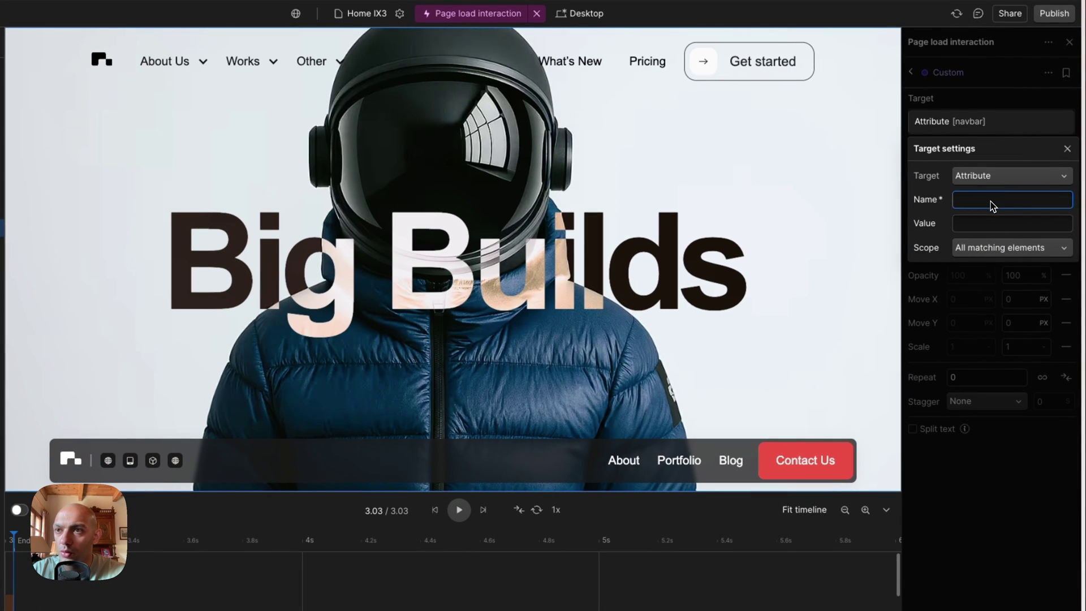
{"action": "type", "text": "navbar"}
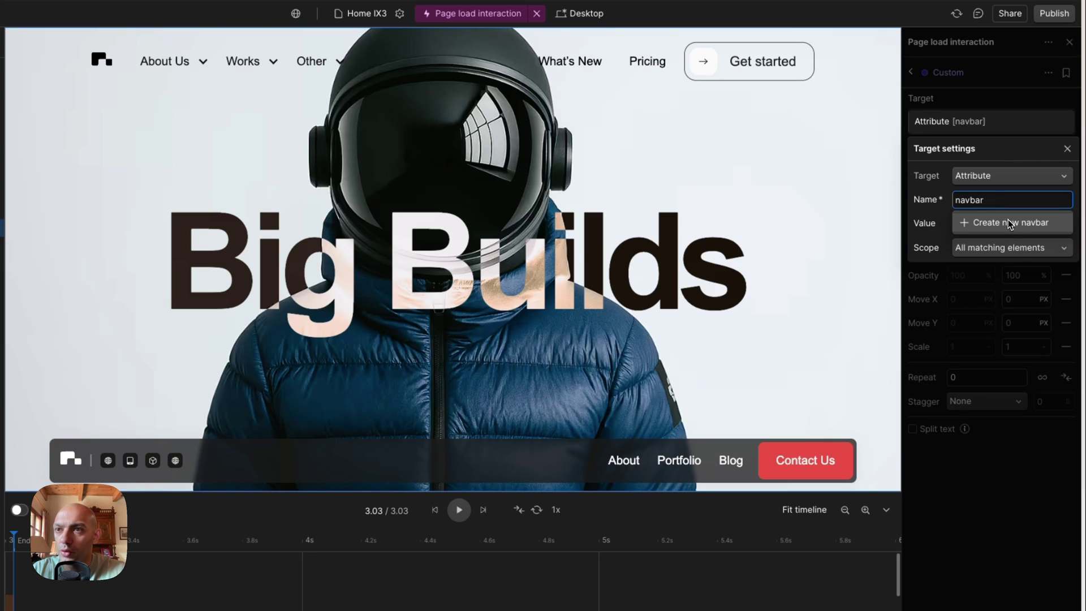
{"action": "left_click", "coordinate": [1008, 222]}
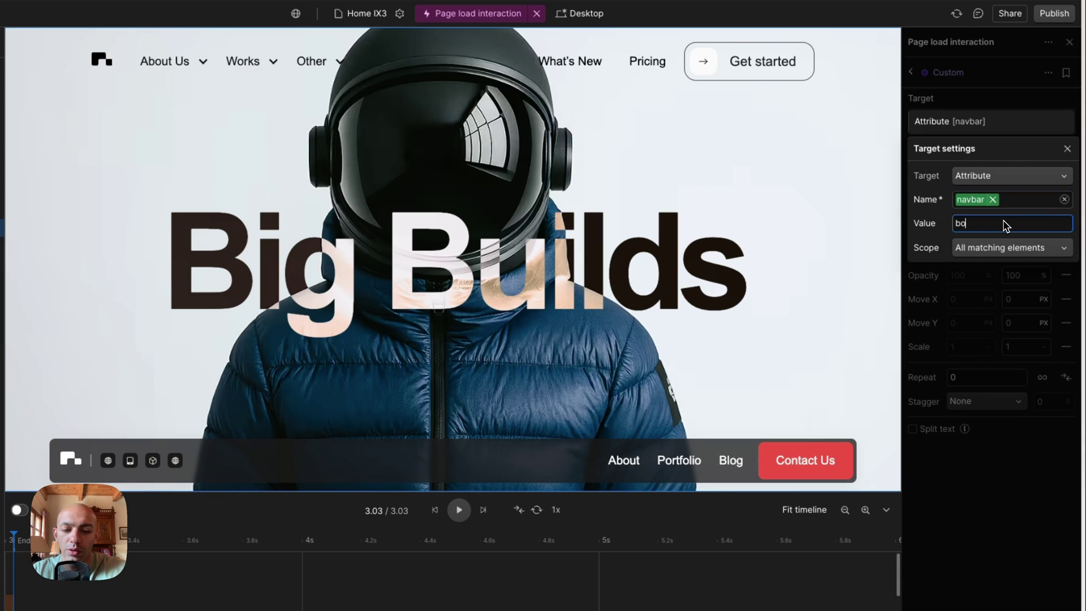
{"action": "key", "text": "Return"}
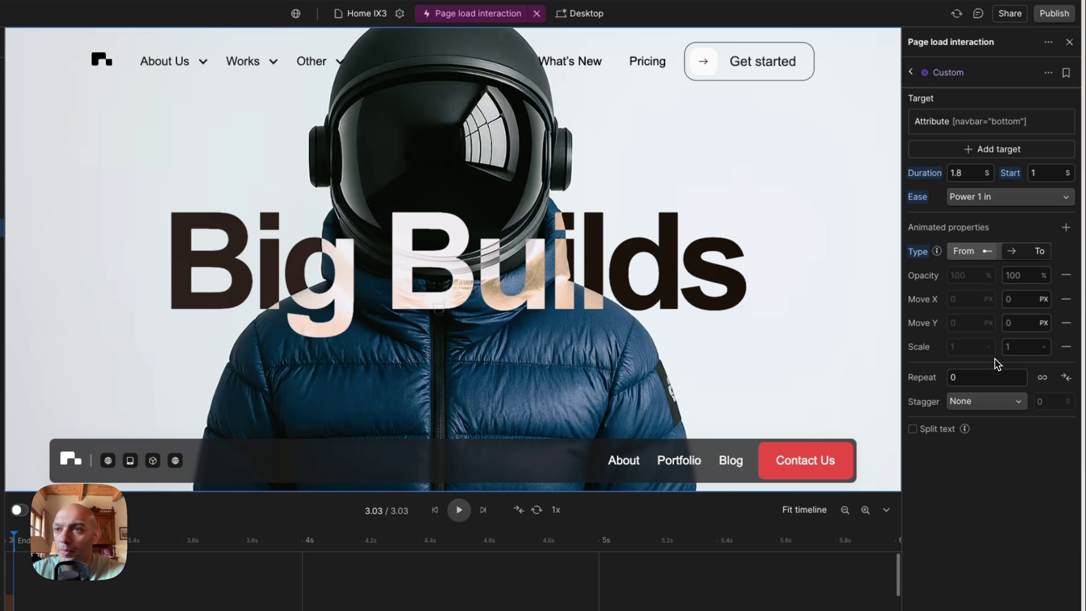
Make the bottom navbar action a from-to animation with Move Y going from 25 VH to 0 VH.
{"action": "left_click", "coordinate": [976, 252]}
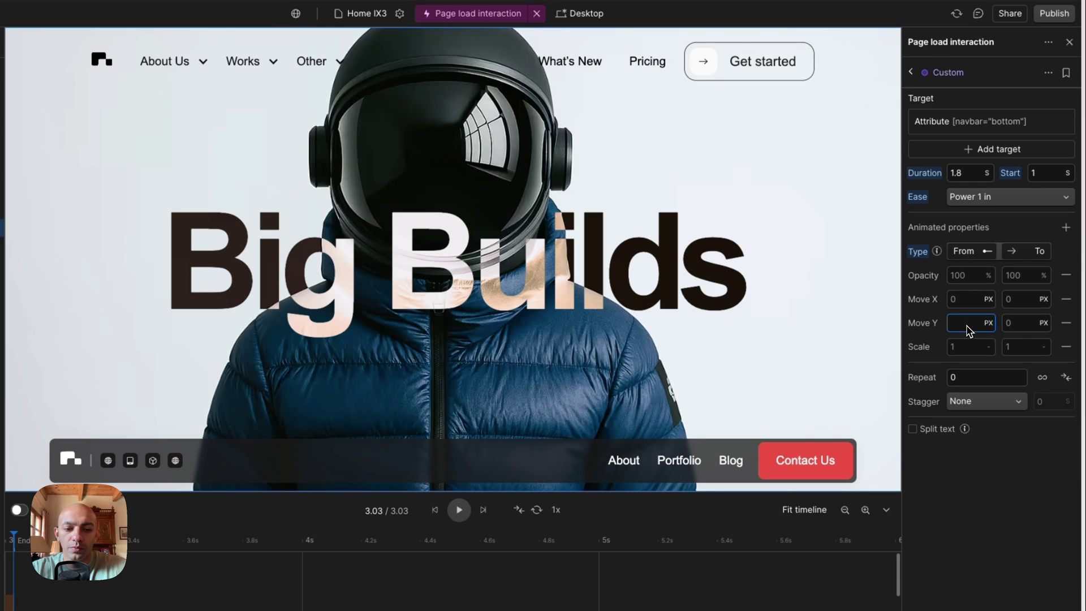
{"action": "key", "text": "Return"}
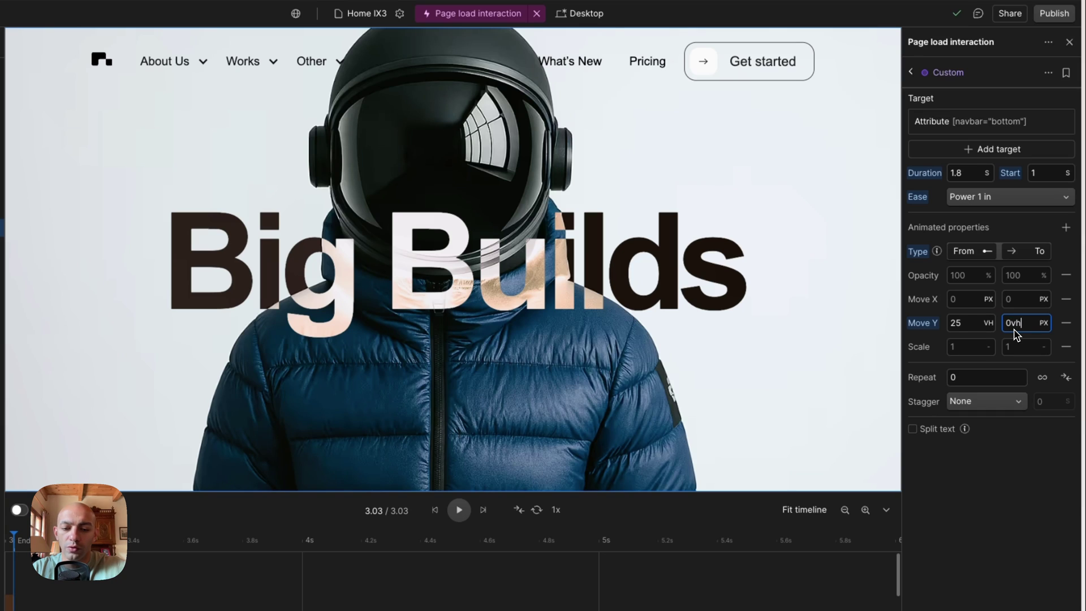
{"action": "key", "text": "Return"}
Set the bottom navbar action's ease to Power 3 in and play the timeline.
{"action": "left_click", "coordinate": [987, 196]}
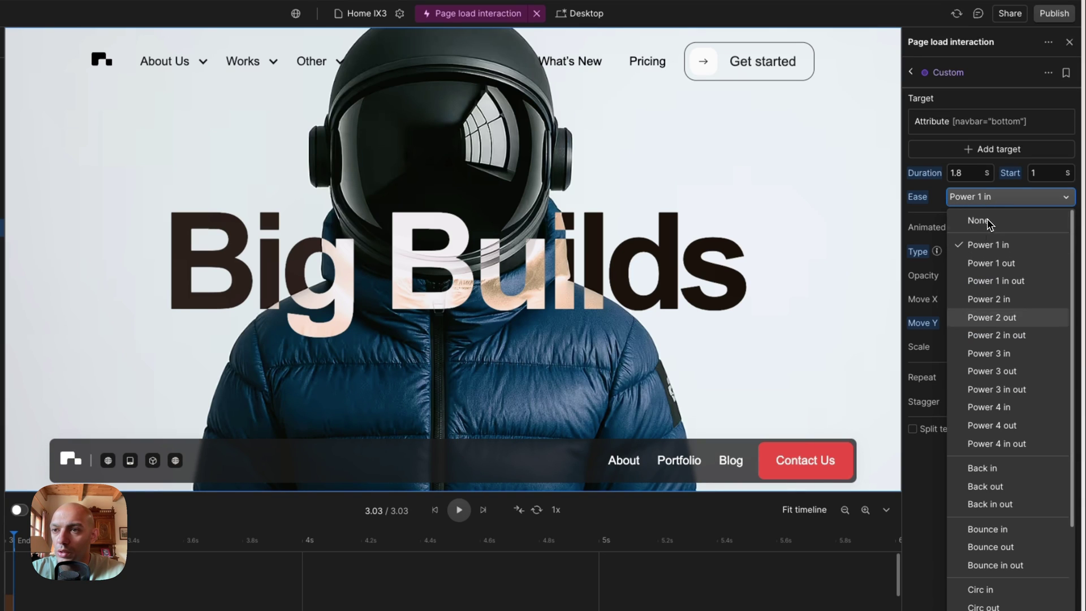
{"action": "left_click", "coordinate": [994, 356]}
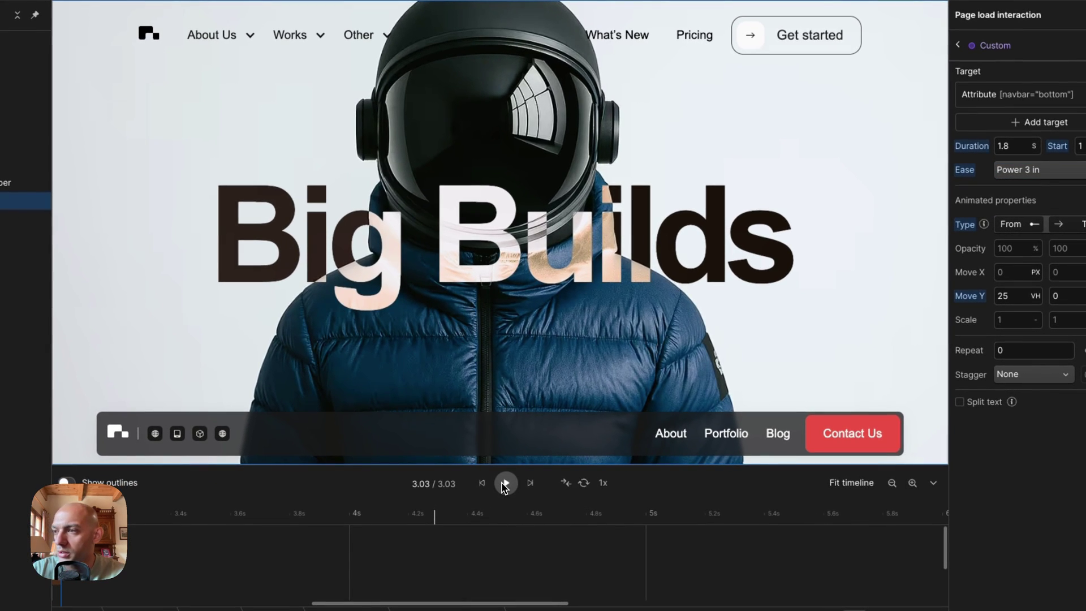
{"action": "left_click", "coordinate": [458, 509]}
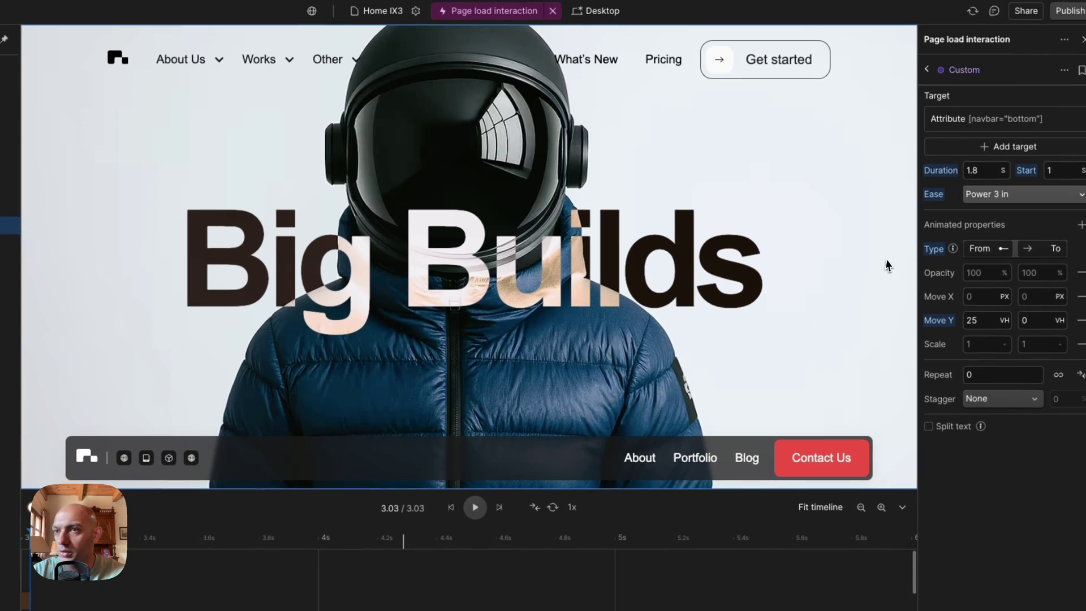
{"action": "left_click", "coordinate": [997, 195]}
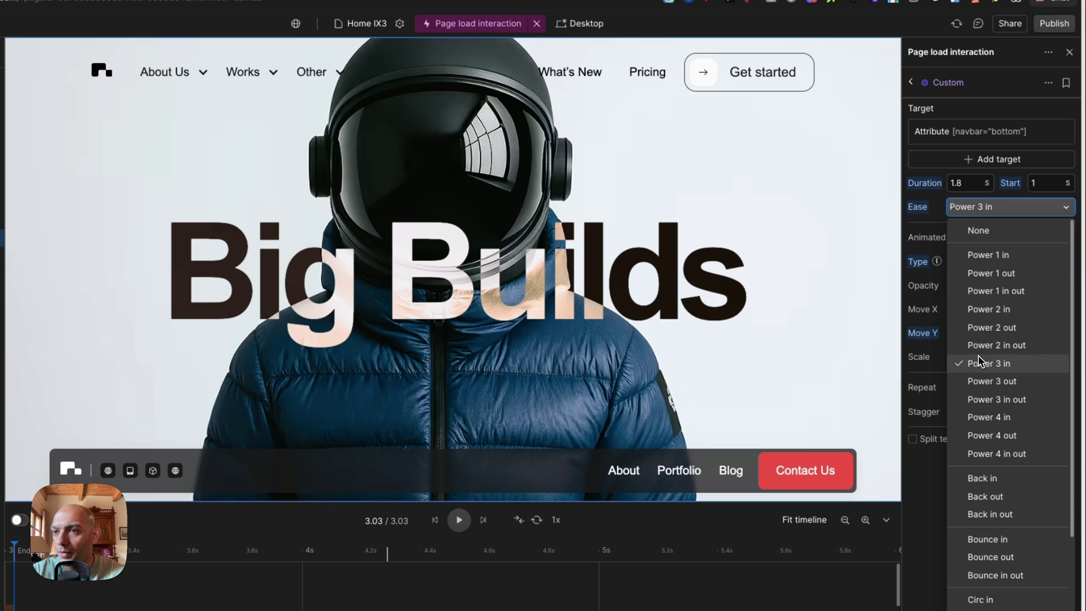
{"action": "left_click", "coordinate": [989, 363]}
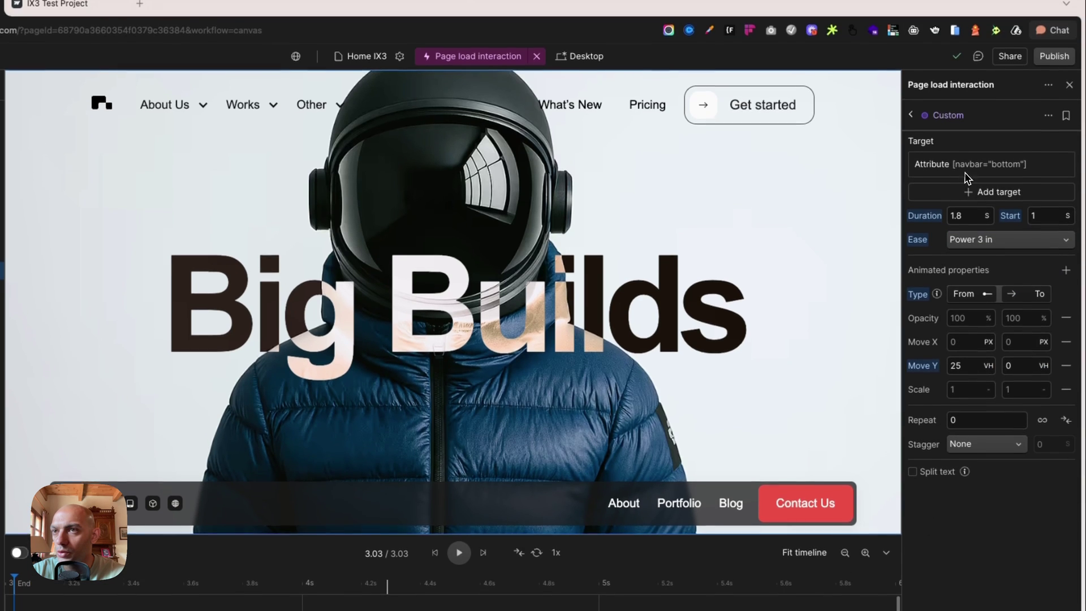
Check the Navbar top action's timing, set the bottom navbar action's start to 1.23 s, and play the timeline.
{"action": "left_click", "coordinate": [910, 82]}
{"action": "left_click", "coordinate": [962, 267]}
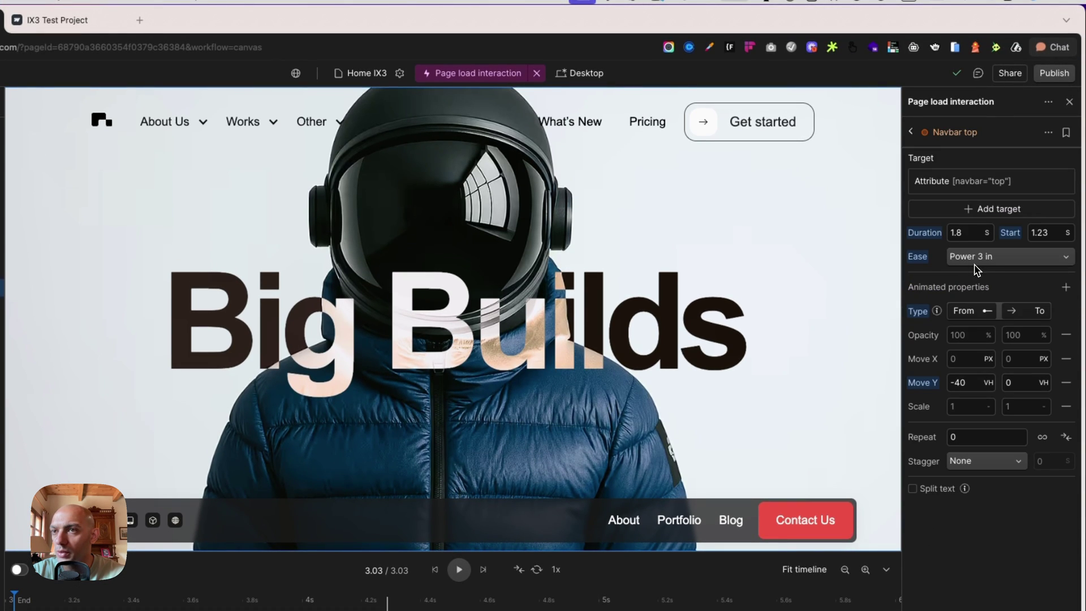
{"action": "left_click", "coordinate": [911, 132]}
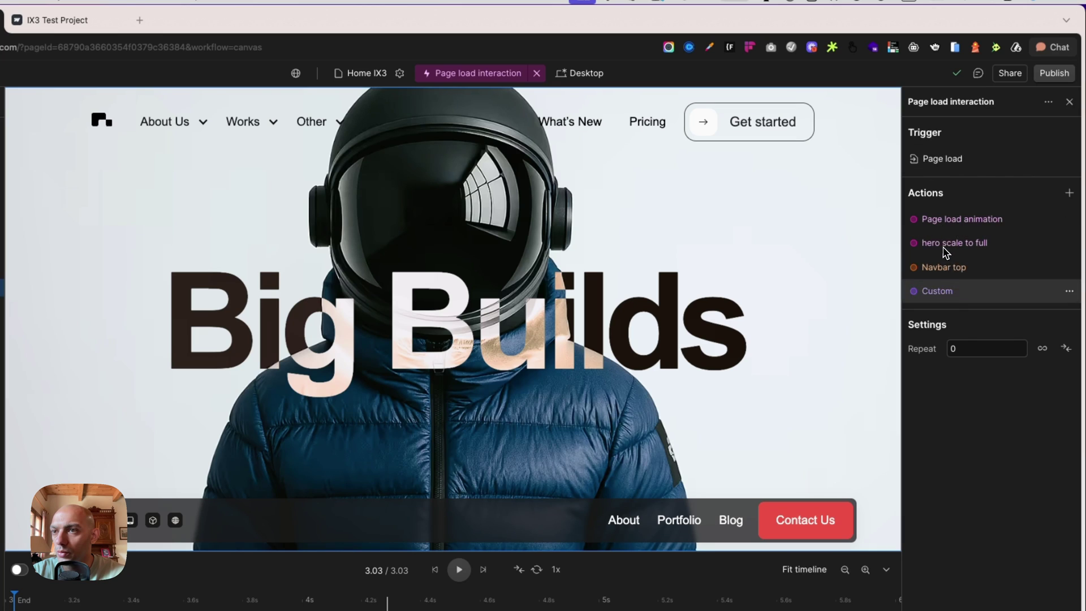
{"action": "left_click", "coordinate": [954, 292]}
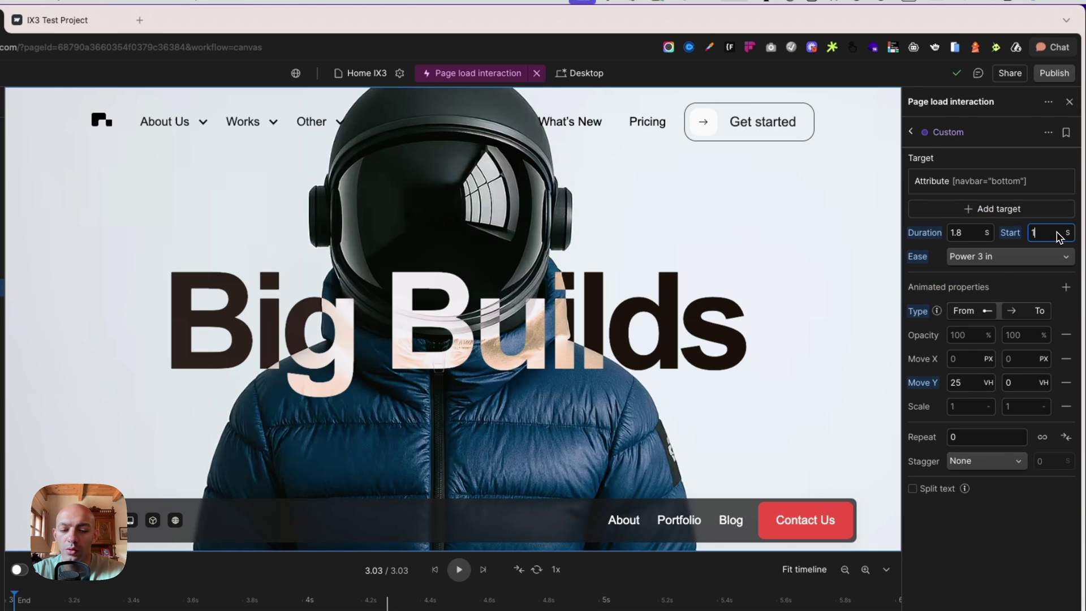
{"action": "type", "text": "1."}
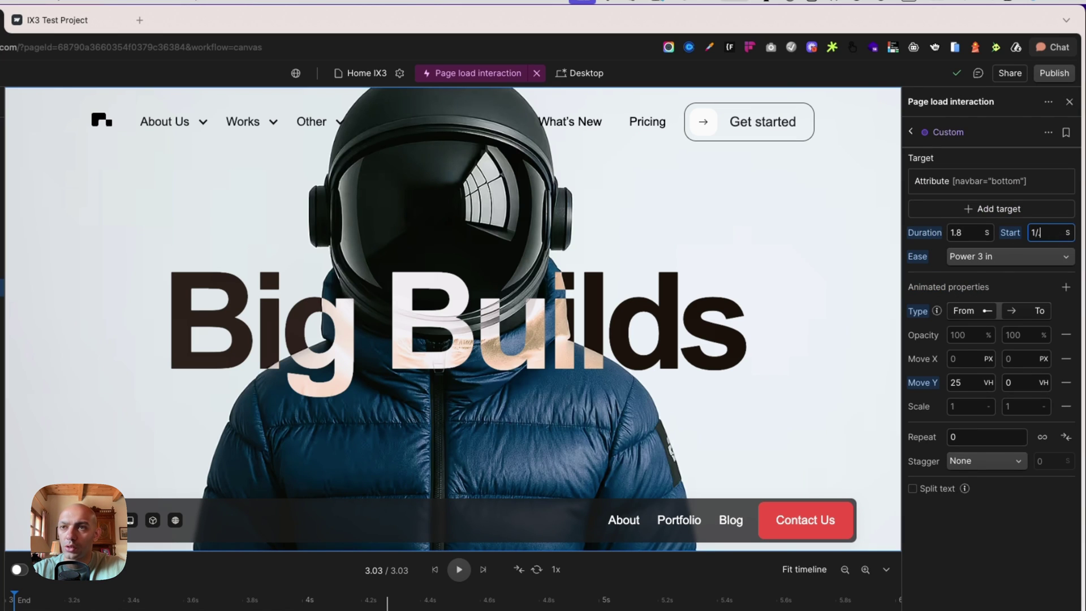
{"action": "type", "text": "23"}
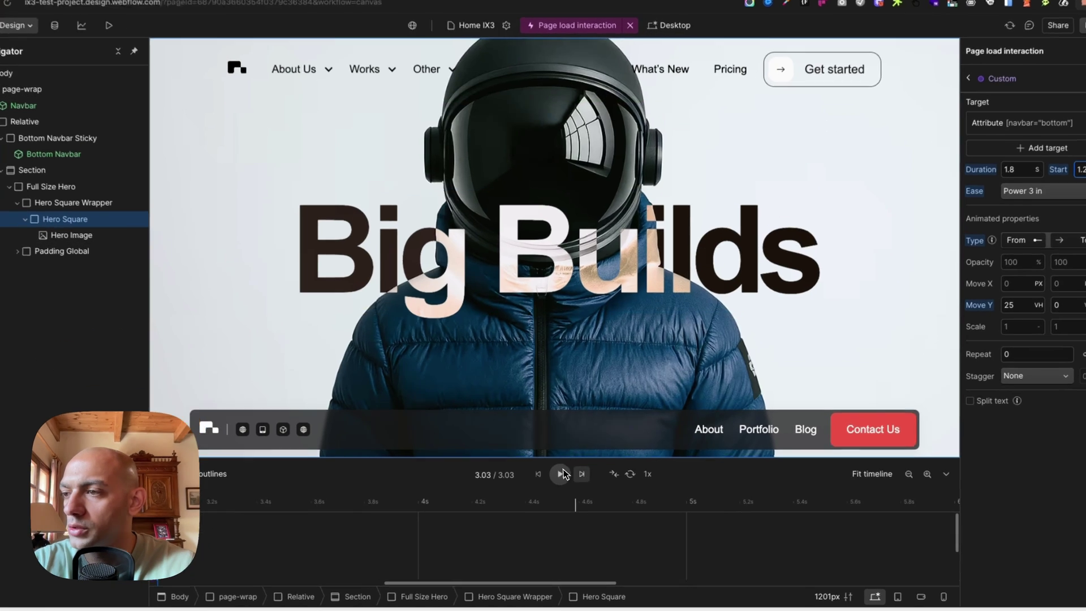
{"action": "left_click", "coordinate": [563, 484]}
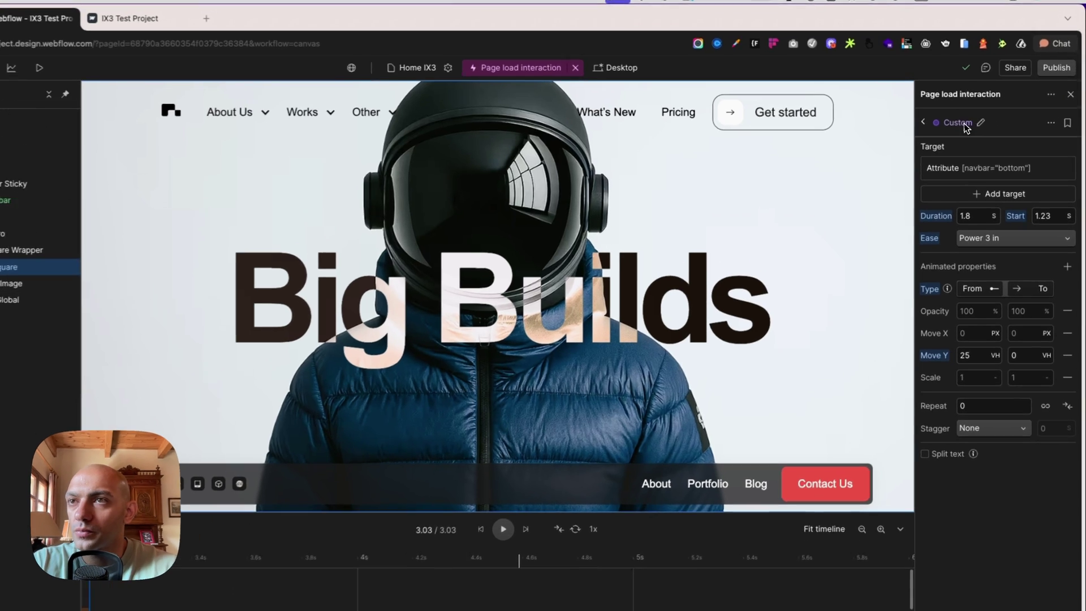
Rename the custom action as Navbar bottom and return to the interaction's action list.
{"action": "double_click", "coordinate": [970, 120]}
{"action": "type", "text": "Navbar bot"}
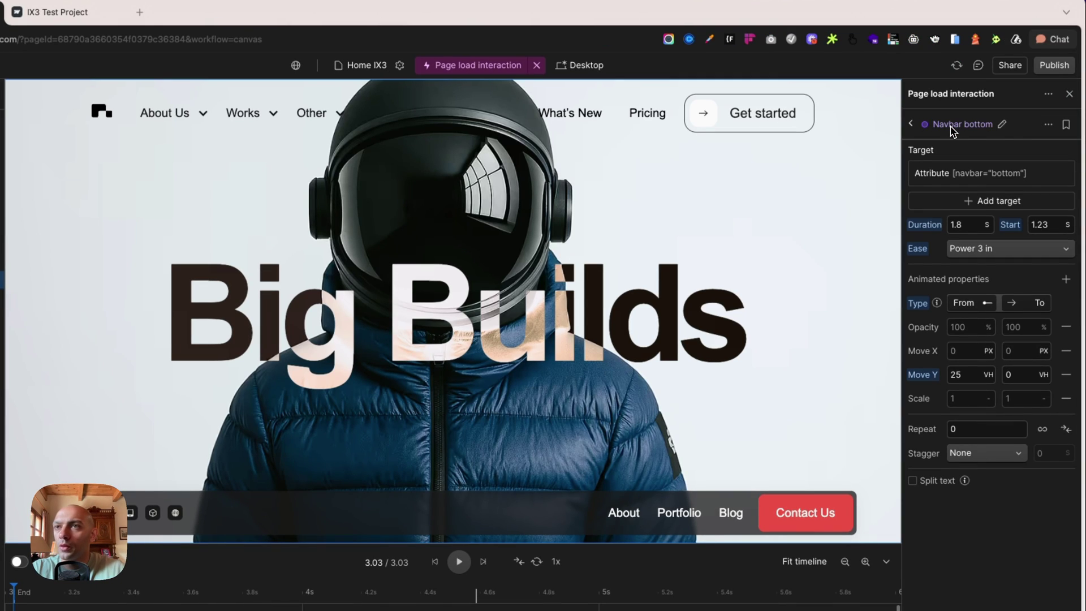
{"action": "left_click", "coordinate": [911, 125]}
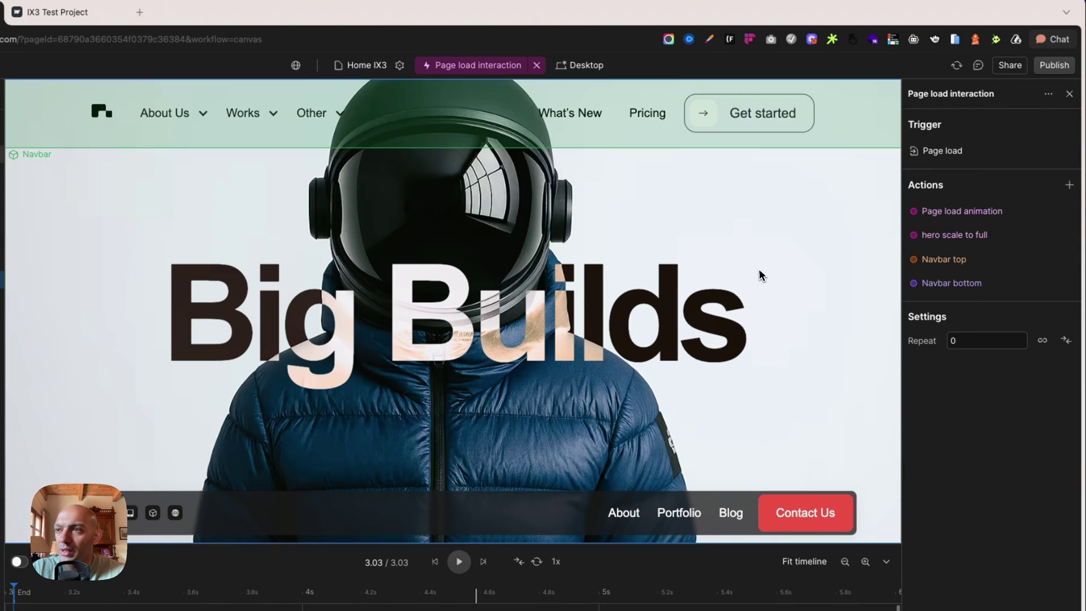
Leave the page load interaction and give the Home Hero div a custom attribute named hero with the value text.
{"action": "left_click", "coordinate": [654, 364]}
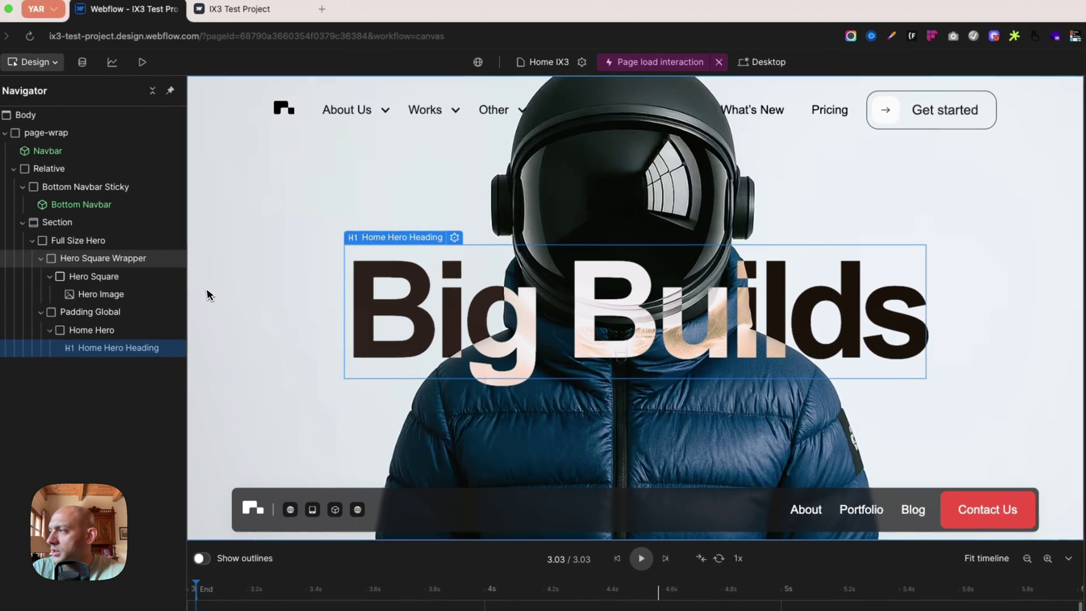
{"action": "left_click", "coordinate": [48, 330]}
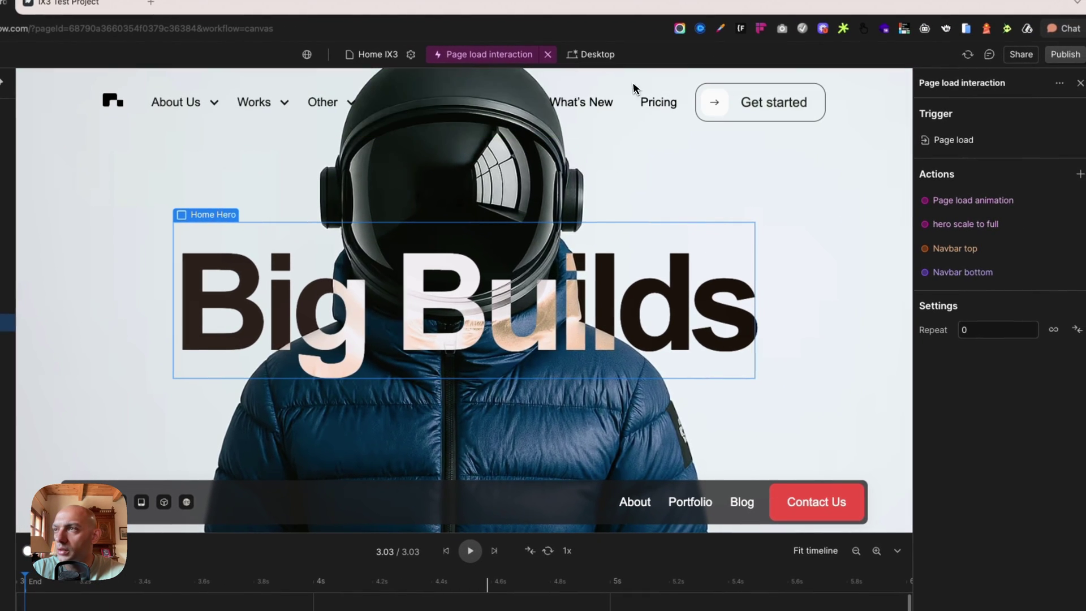
{"action": "left_click", "coordinate": [547, 54]}
{"action": "left_click", "coordinate": [966, 105]}
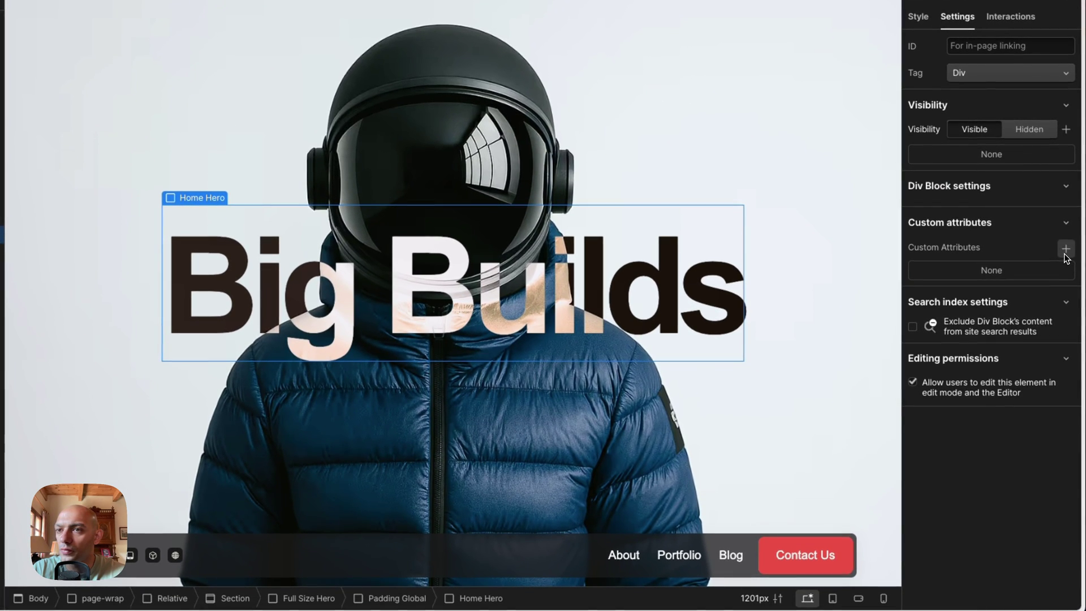
{"action": "left_click", "coordinate": [1067, 259]}
{"action": "type", "text": "herop"}
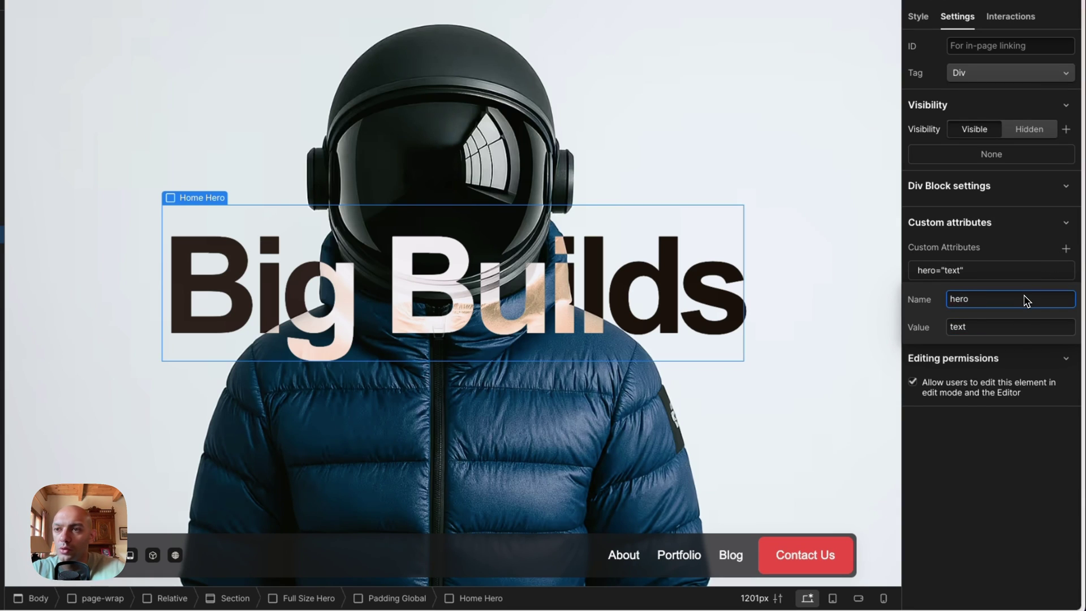
{"action": "left_click", "coordinate": [993, 520]}
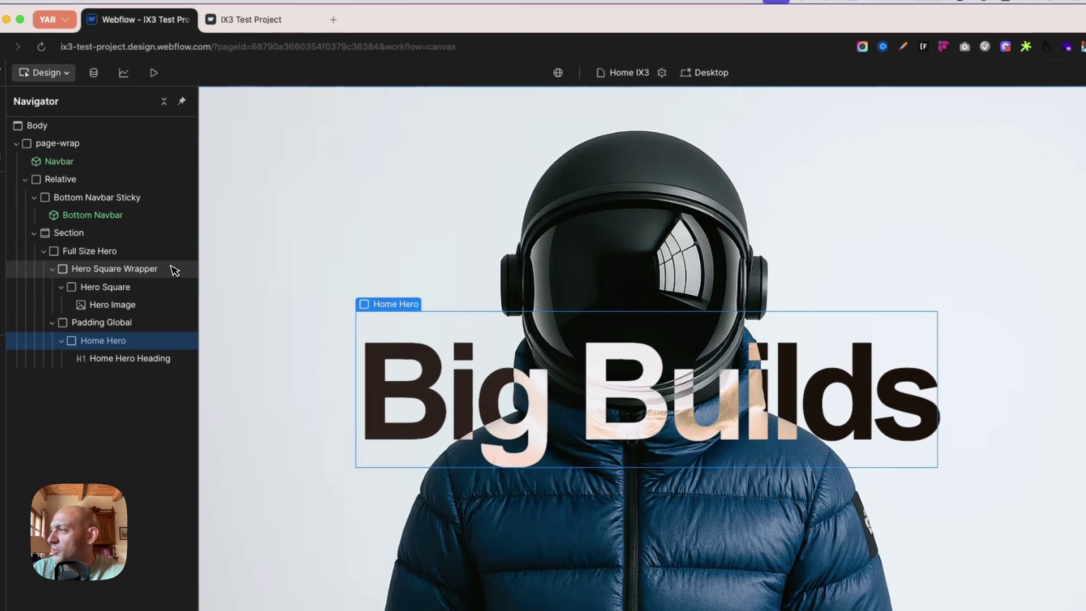
Reopen the page load interaction from the Hero Square element and add a custom action to it.
{"action": "left_click", "coordinate": [113, 288]}
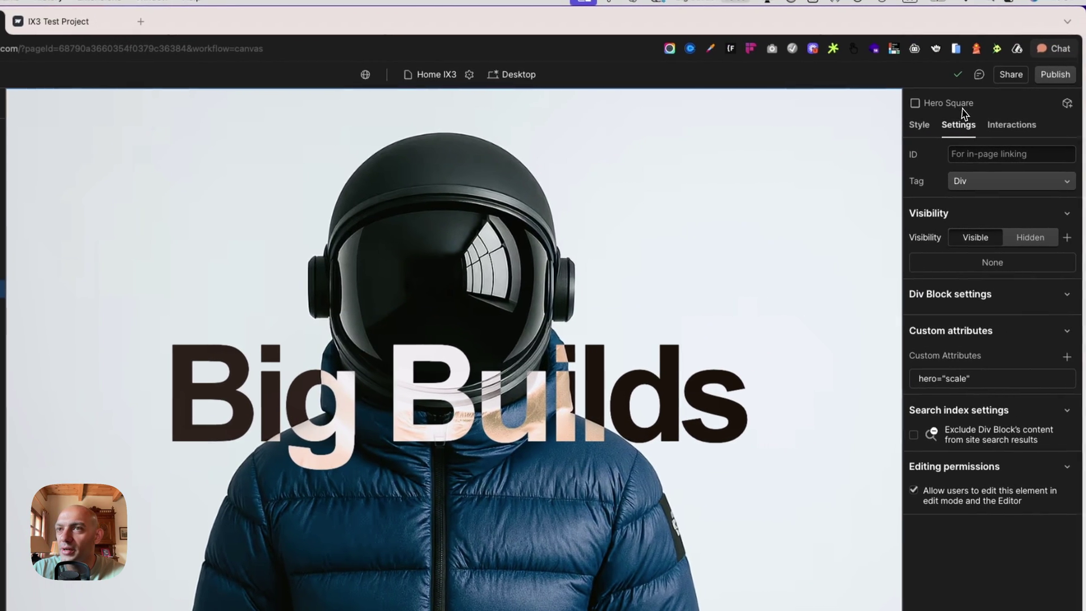
{"action": "left_click", "coordinate": [993, 125]}
{"action": "left_click", "coordinate": [981, 165]}
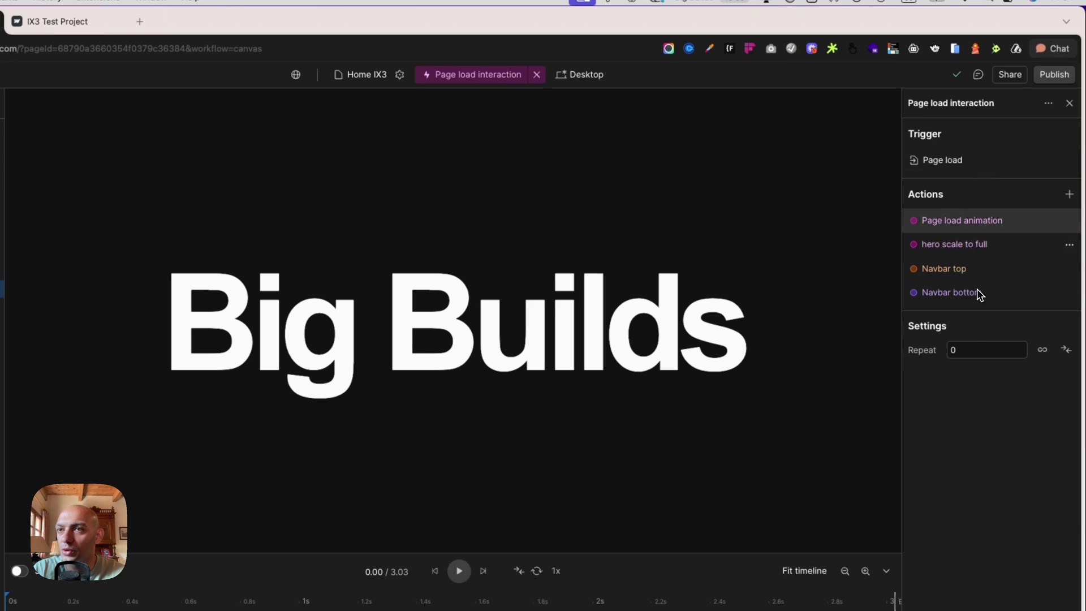
{"action": "left_click", "coordinate": [1068, 191]}
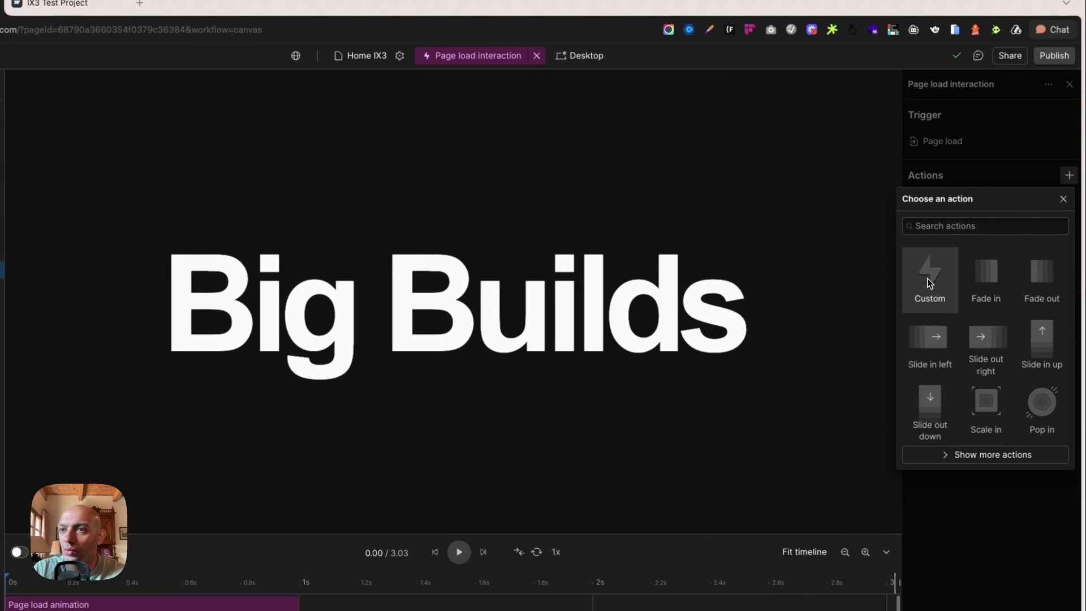
{"action": "left_click", "coordinate": [928, 289]}
Set the new custom action's duration to 1 s, its start to 1.5 s and its ease to Power 2 in.
{"action": "left_click", "coordinate": [976, 219]}
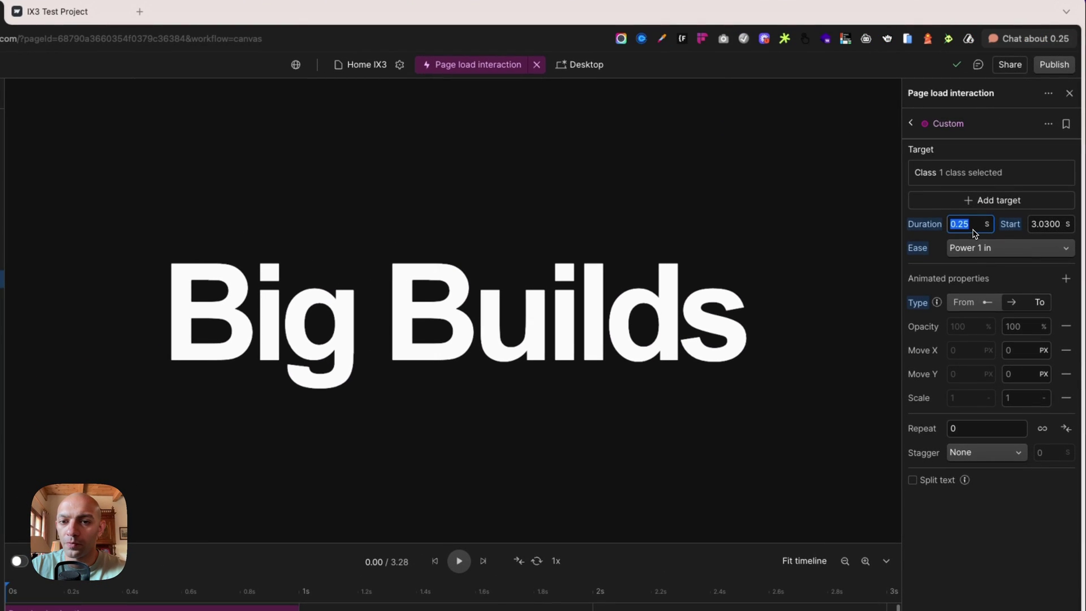
{"action": "type", "text": "1"}
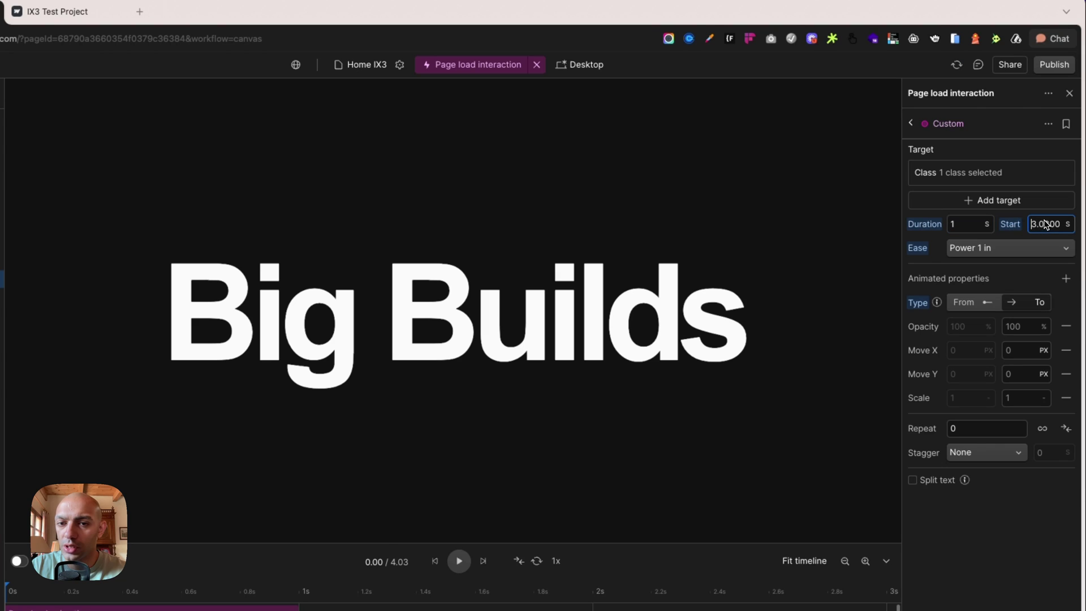
{"action": "double_click", "coordinate": [1046, 224]}
{"action": "type", "text": "1.5"}
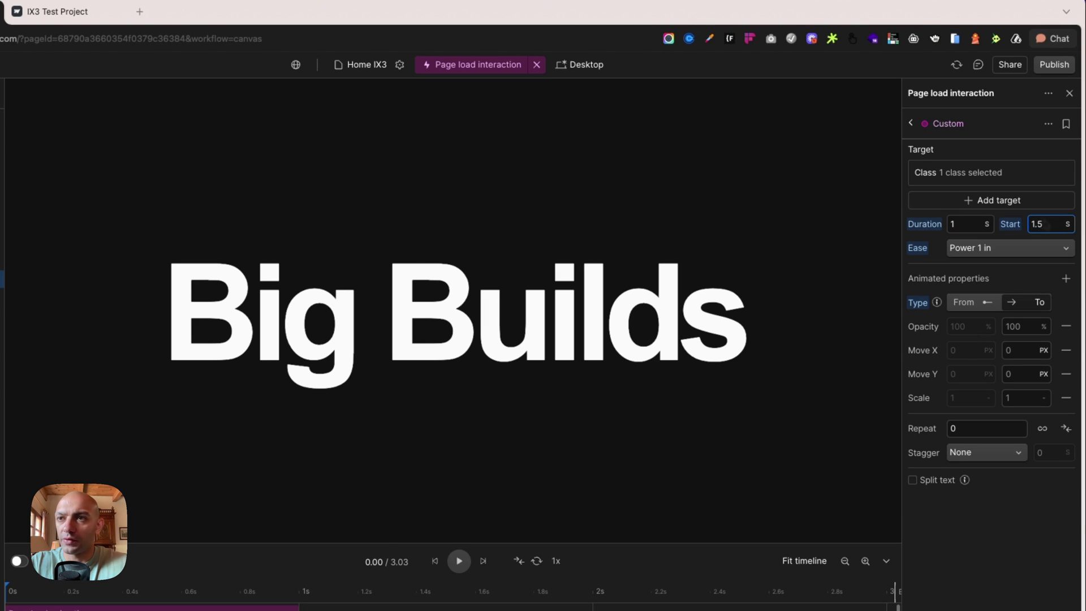
{"action": "left_click", "coordinate": [1001, 254]}
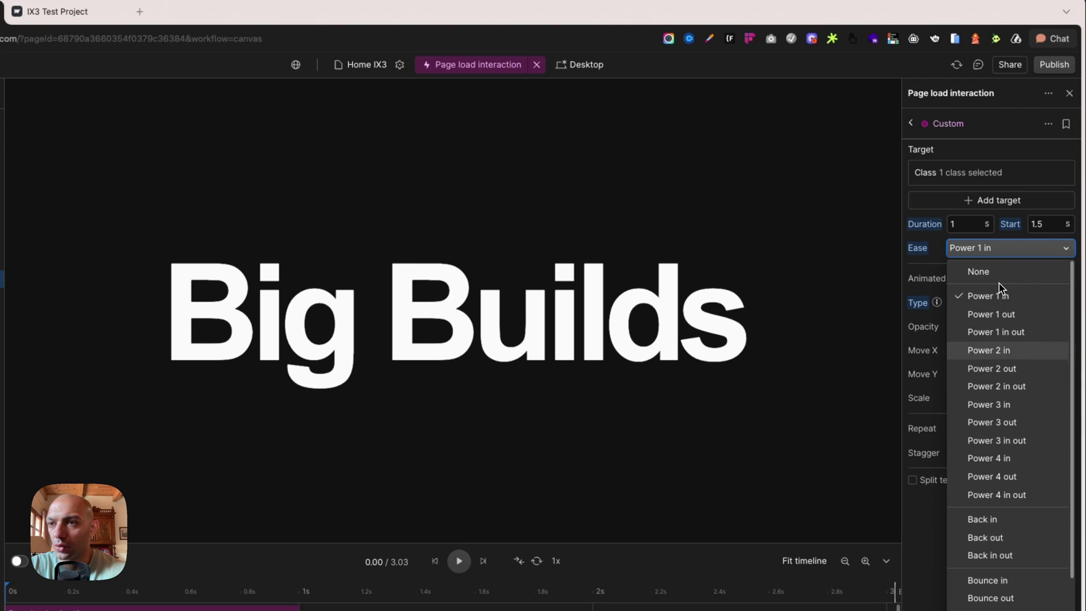
{"action": "left_click", "coordinate": [1002, 352]}
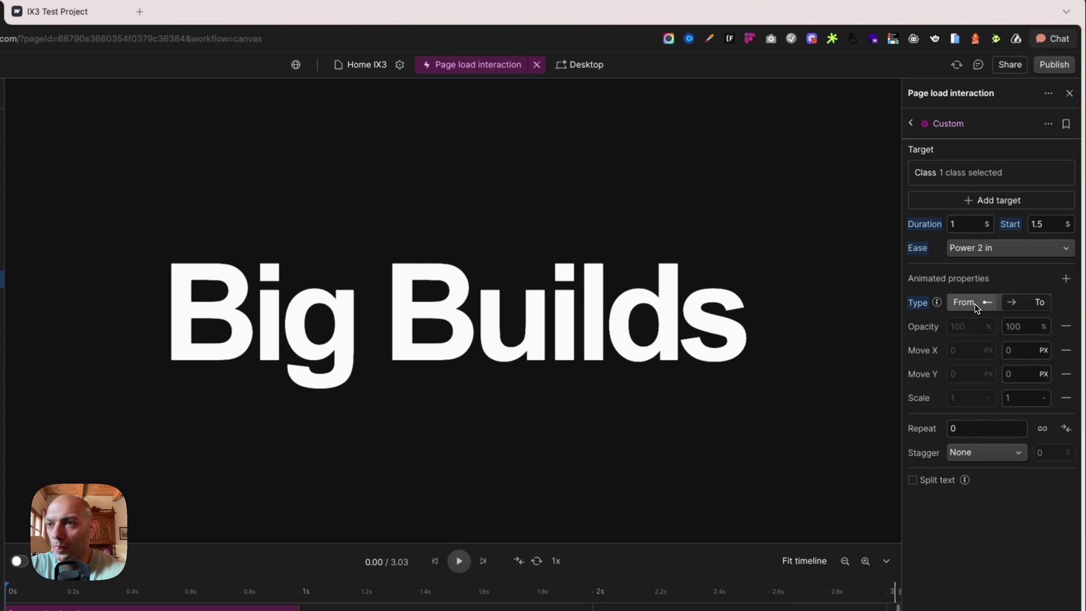
Animate the custom action's opacity from 0% to 100%, rename the action Hero text, and play the timeline.
{"action": "left_click", "coordinate": [970, 325]}
{"action": "type", "text": "0"}
{"action": "key", "text": "Tab"}
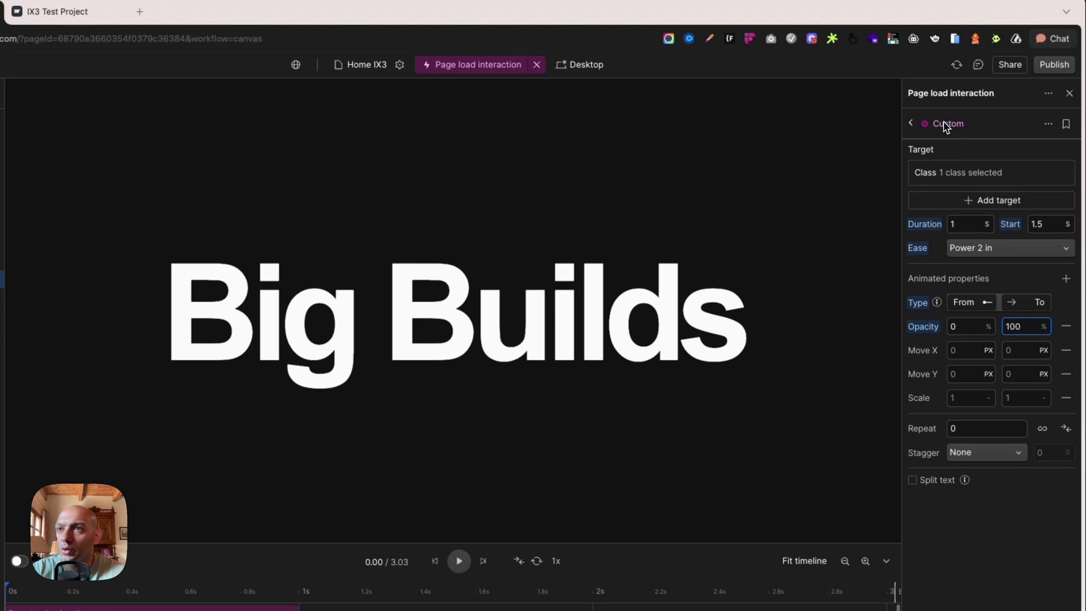
{"action": "type", "text": "He"}
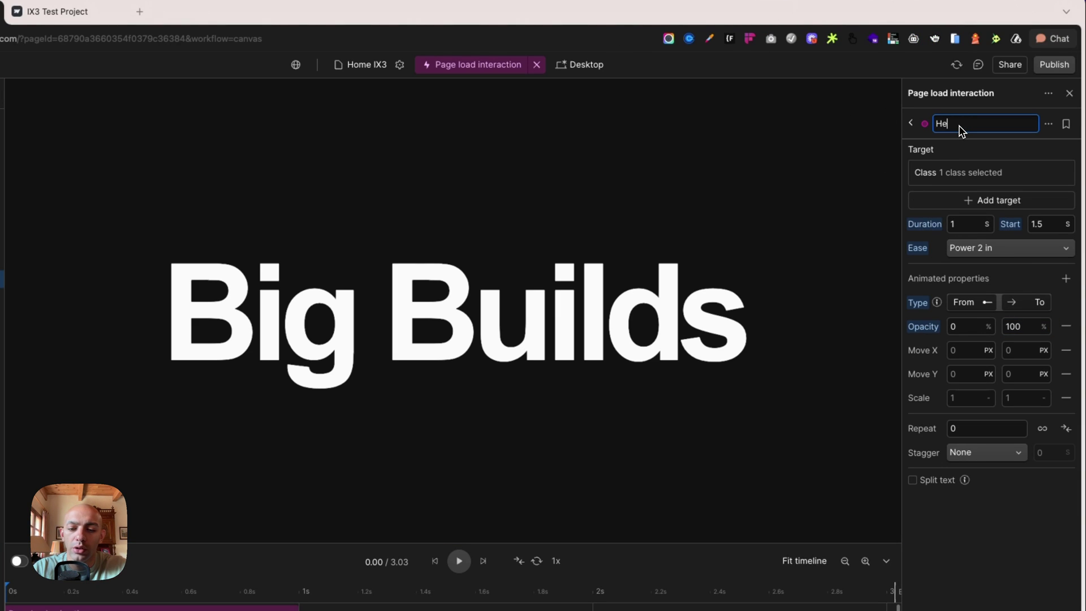
{"action": "type", "text": "ro text"}
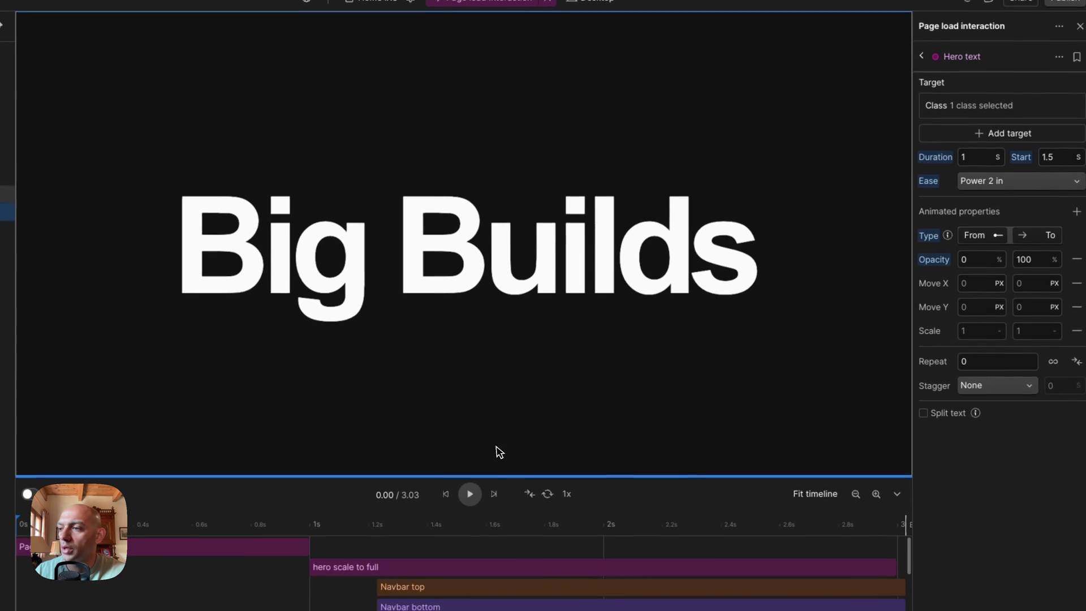
{"action": "left_click", "coordinate": [458, 560]}
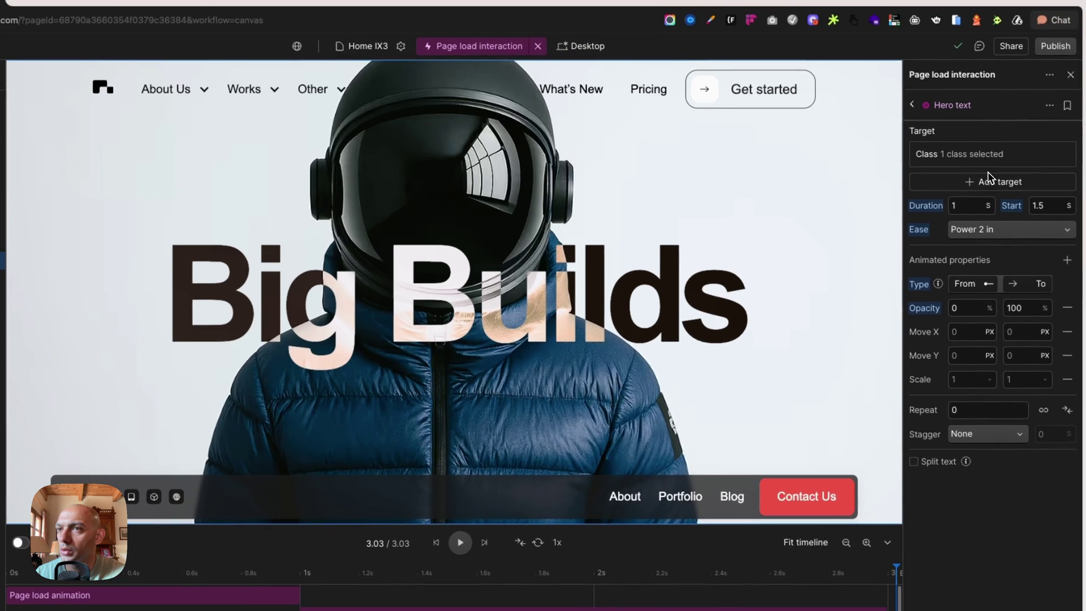
Retarget the Hero text action from the class to the attribute hero with the value text, and play the timeline.
{"action": "left_click", "coordinate": [995, 127]}
{"action": "left_click", "coordinate": [978, 158]}
{"action": "left_click", "coordinate": [961, 292]}
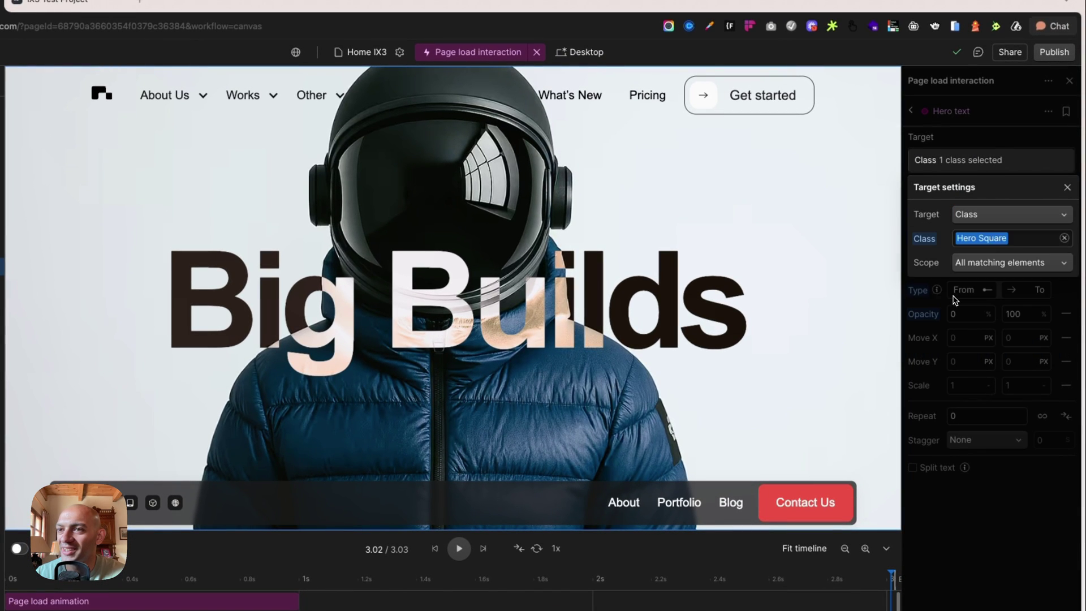
{"action": "left_click", "coordinate": [1006, 240]}
{"action": "type", "text": "hero"}
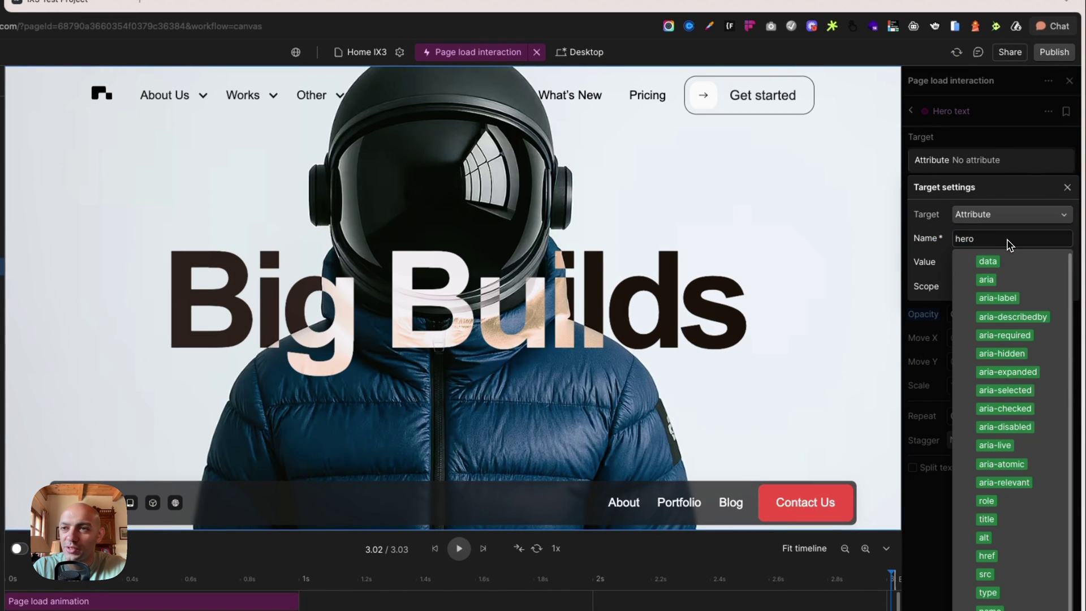
{"action": "left_click", "coordinate": [1009, 261]}
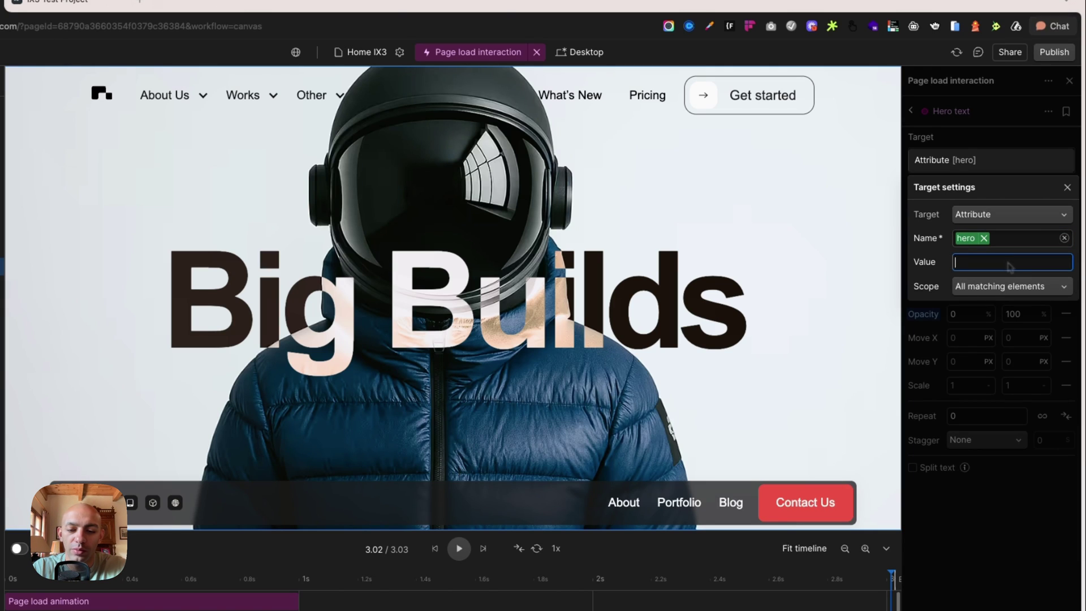
{"action": "left_click", "coordinate": [991, 562]}
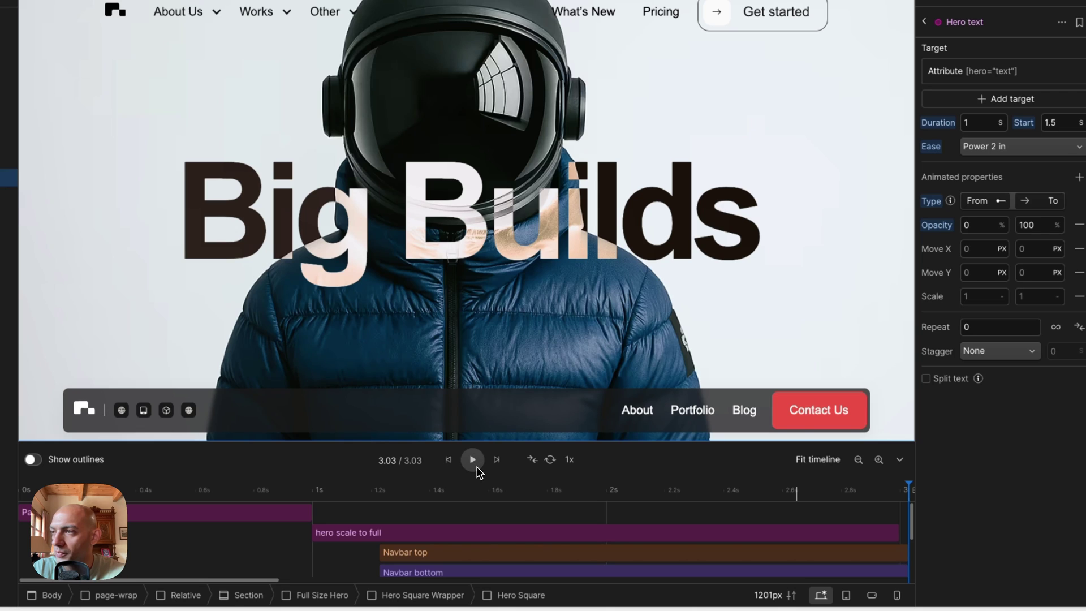
{"action": "left_click", "coordinate": [473, 459]}
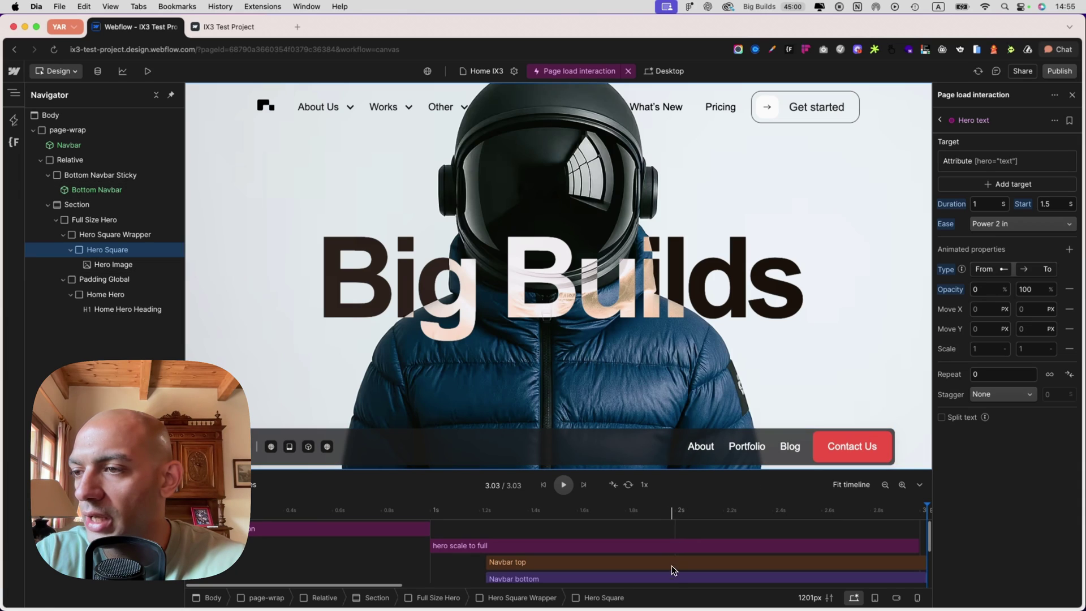
Try delaying the Hero text action on the timeline to starts of 2.32 s and 2.38 s, playing the animation to compare.
{"action": "scroll", "coordinate": [672, 567], "scroll_direction": "down", "scroll_amount": 3}
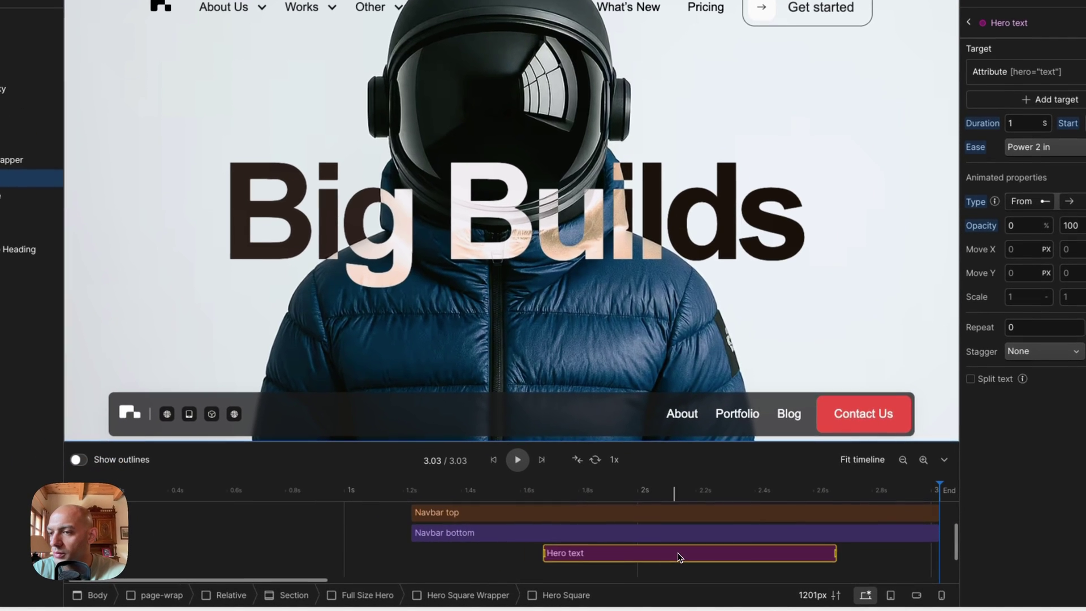
{"action": "left_click_drag", "start_coordinate": [679, 557], "coordinate": [763, 551]}
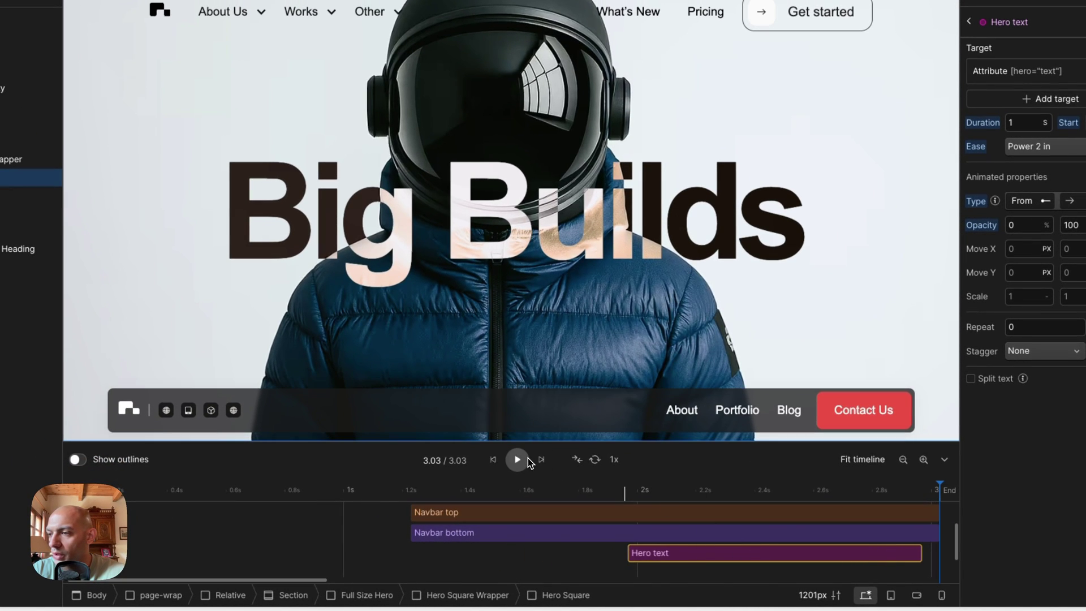
{"action": "left_click", "coordinate": [526, 459]}
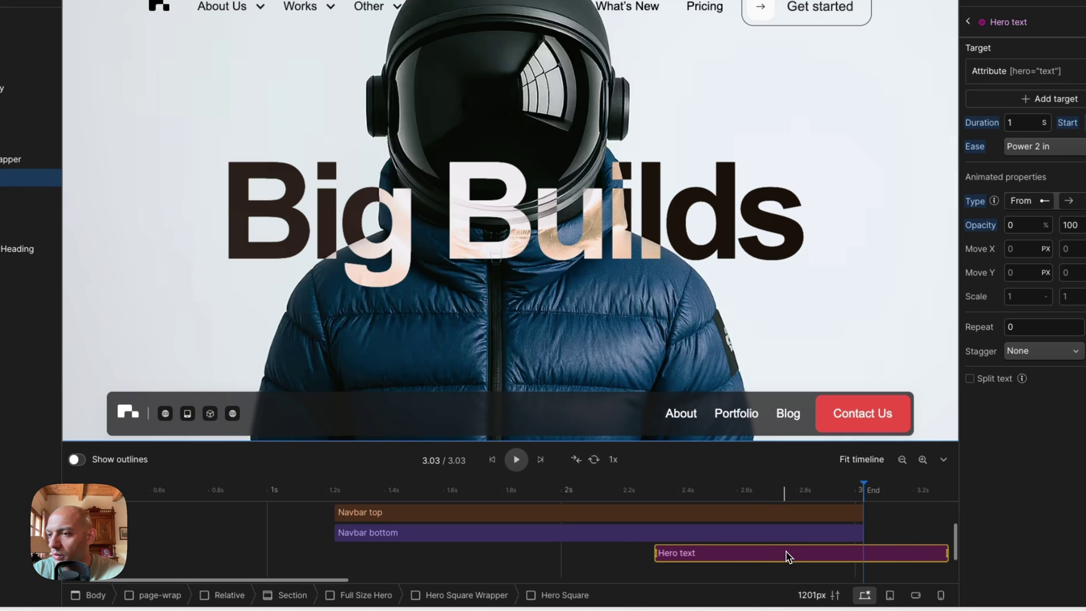
{"action": "left_click", "coordinate": [507, 461]}
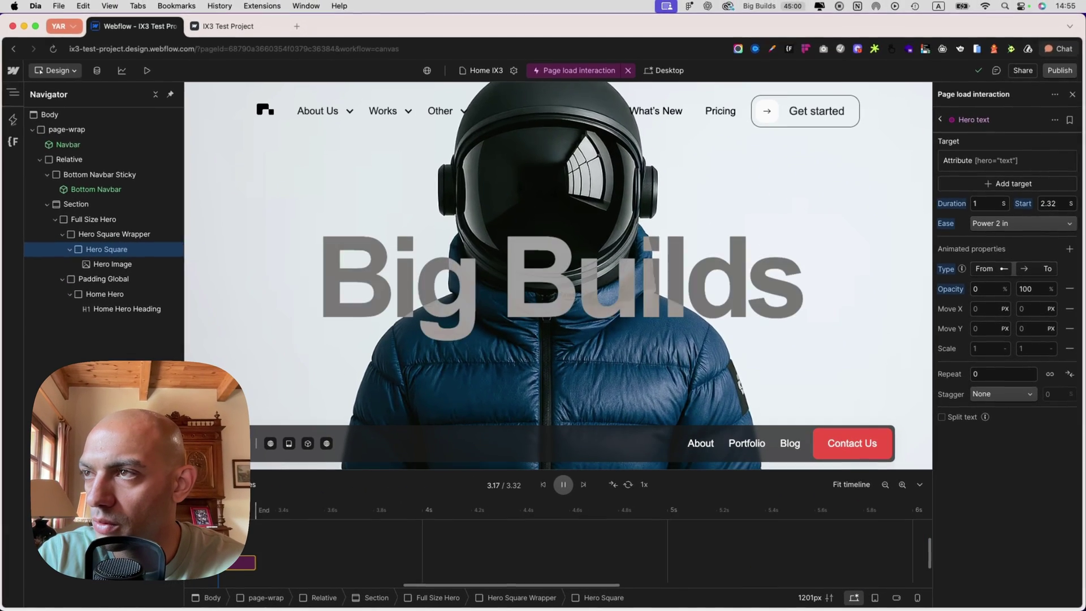
{"action": "scroll", "coordinate": [686, 566], "scroll_direction": "left", "scroll_amount": 5}
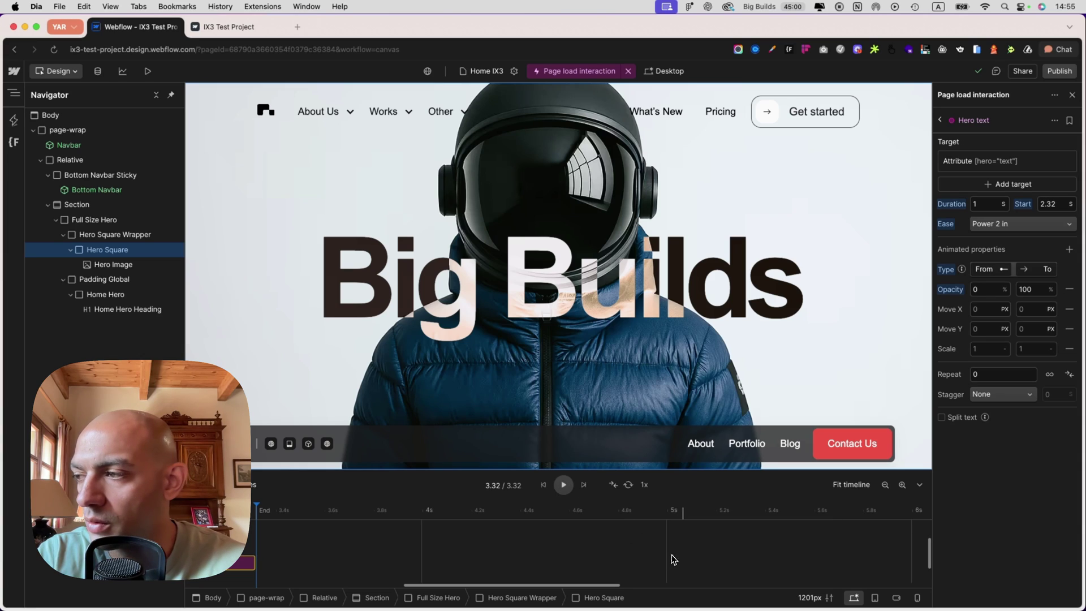
{"action": "scroll", "coordinate": [622, 563], "scroll_direction": "left", "scroll_amount": 2}
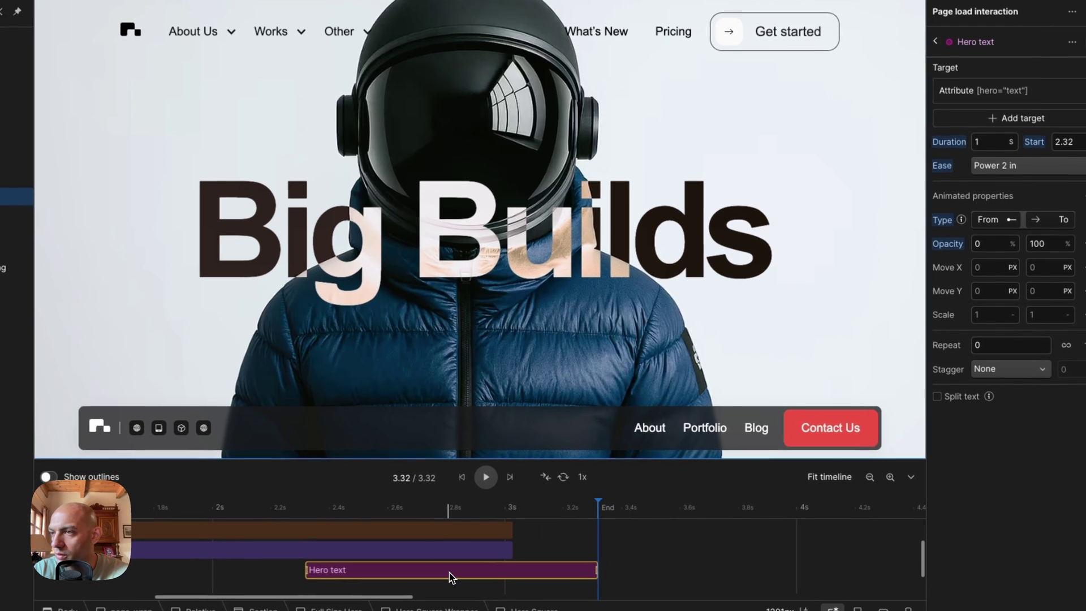
{"action": "left_click_drag", "start_coordinate": [458, 577], "coordinate": [475, 572]}
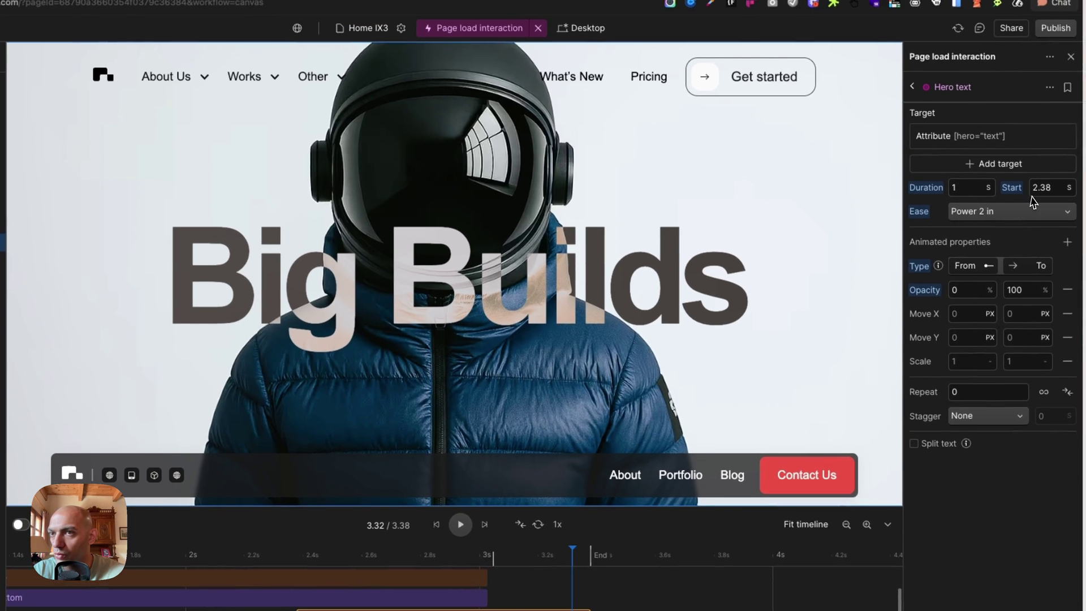
Set the Hero text action's start to exactly 2.5 s and play the timeline.
{"action": "double_click", "coordinate": [1067, 142]}
{"action": "type", "text": "2.5"}
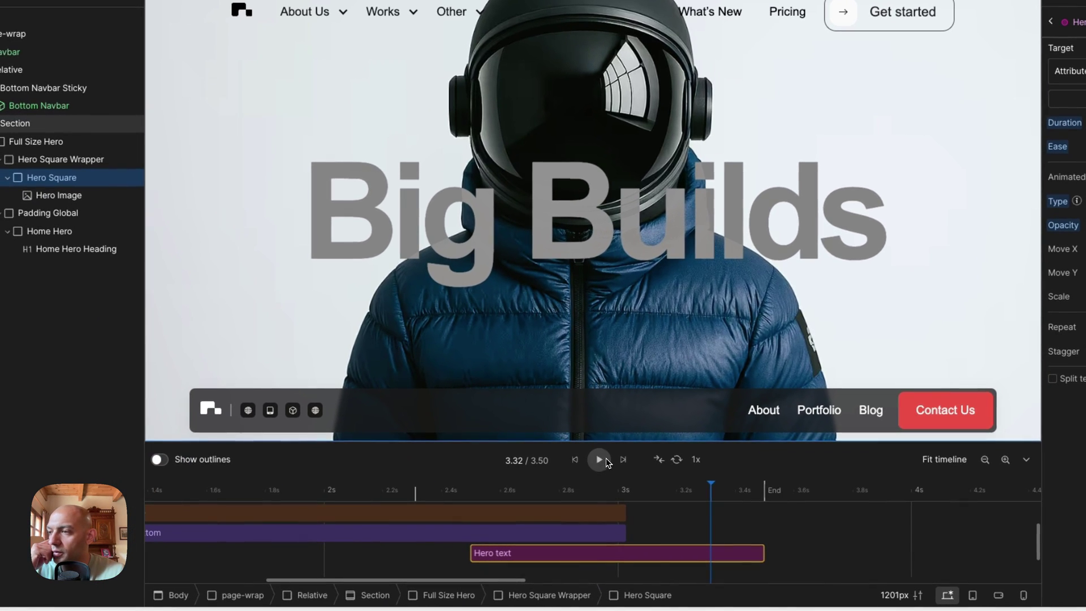
{"action": "left_click", "coordinate": [458, 527]}
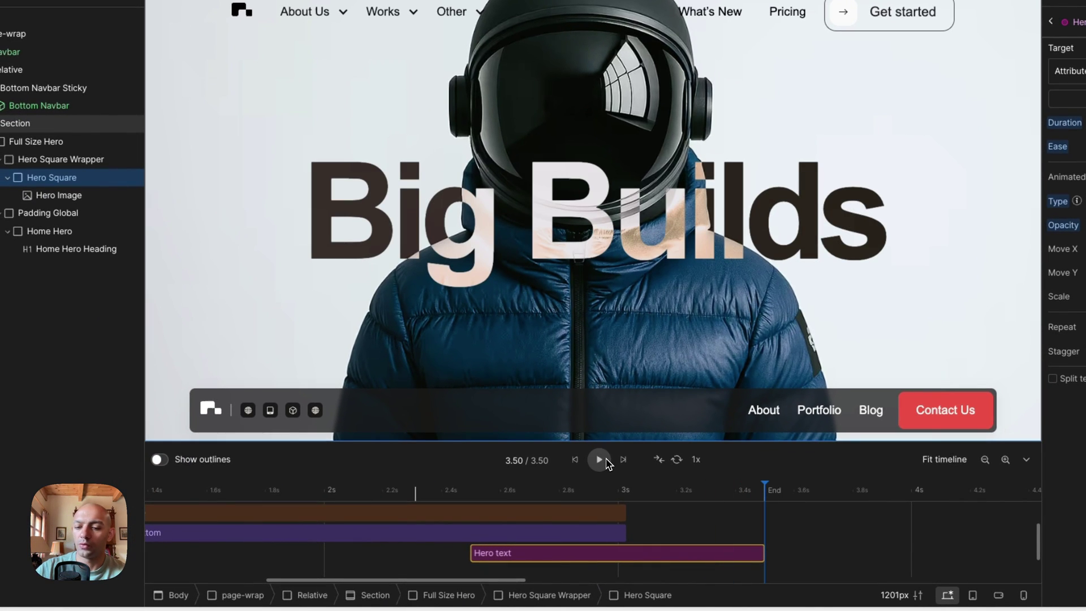
{"action": "left_click", "coordinate": [603, 461]}
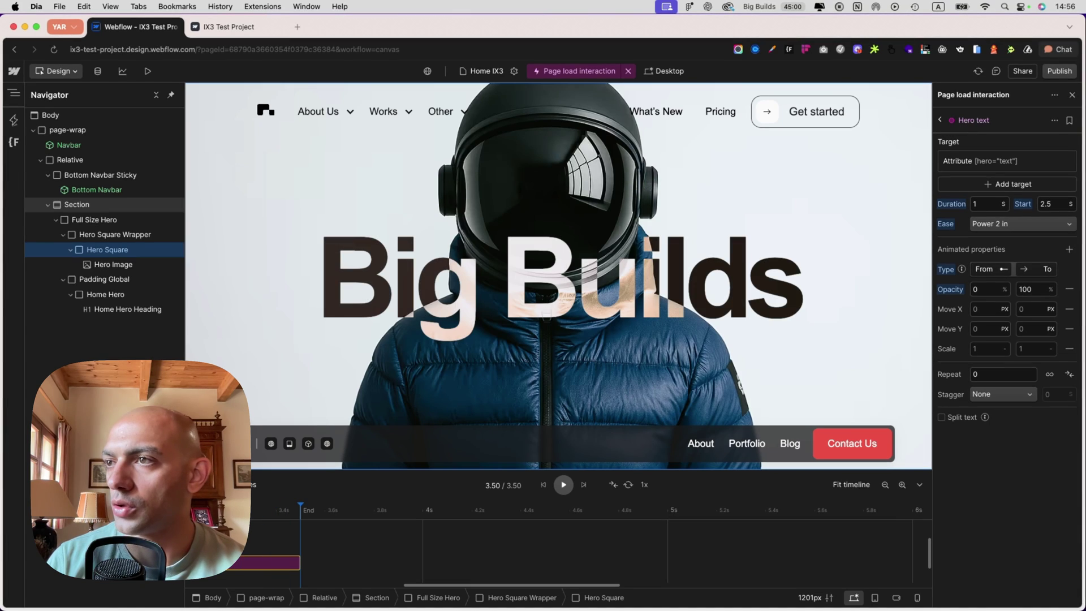
Change the Hero text action's ease to Power 4 in and play the timeline.
{"action": "left_click", "coordinate": [1011, 226]}
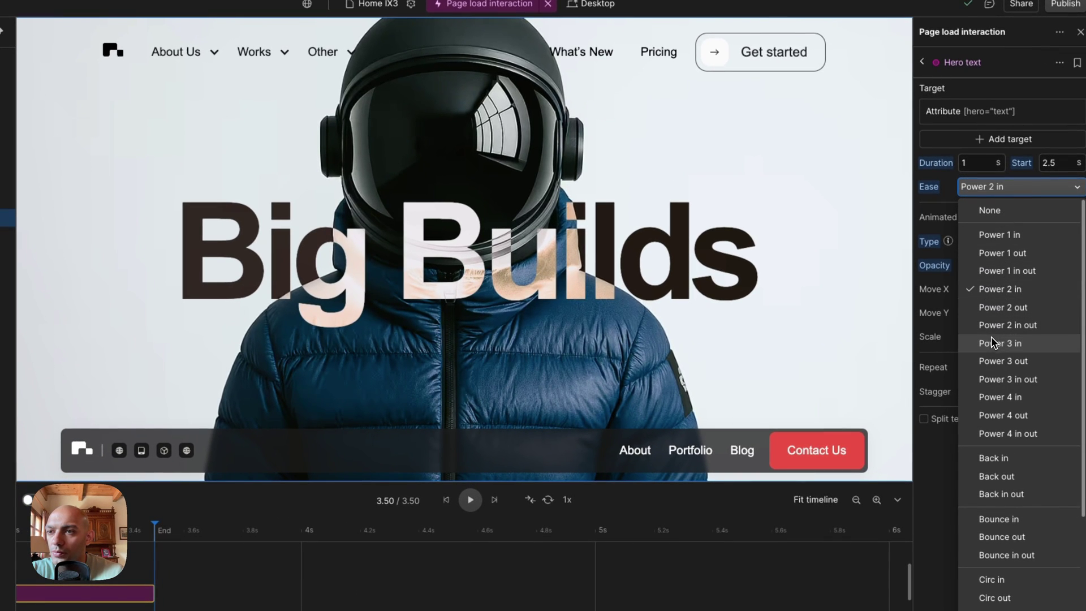
{"action": "left_click", "coordinate": [1000, 397]}
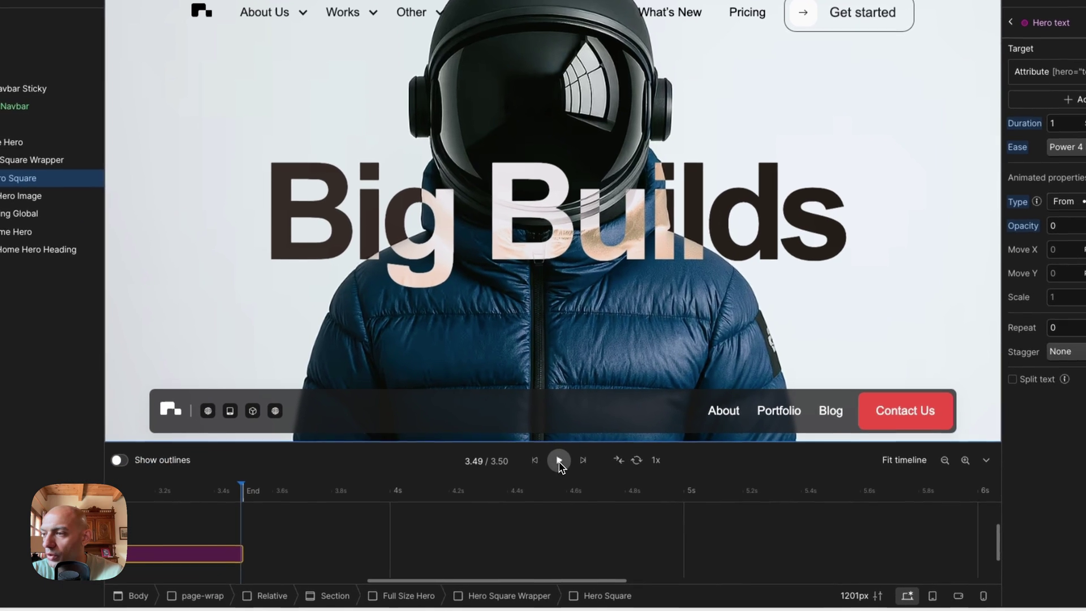
{"action": "left_click", "coordinate": [563, 456]}
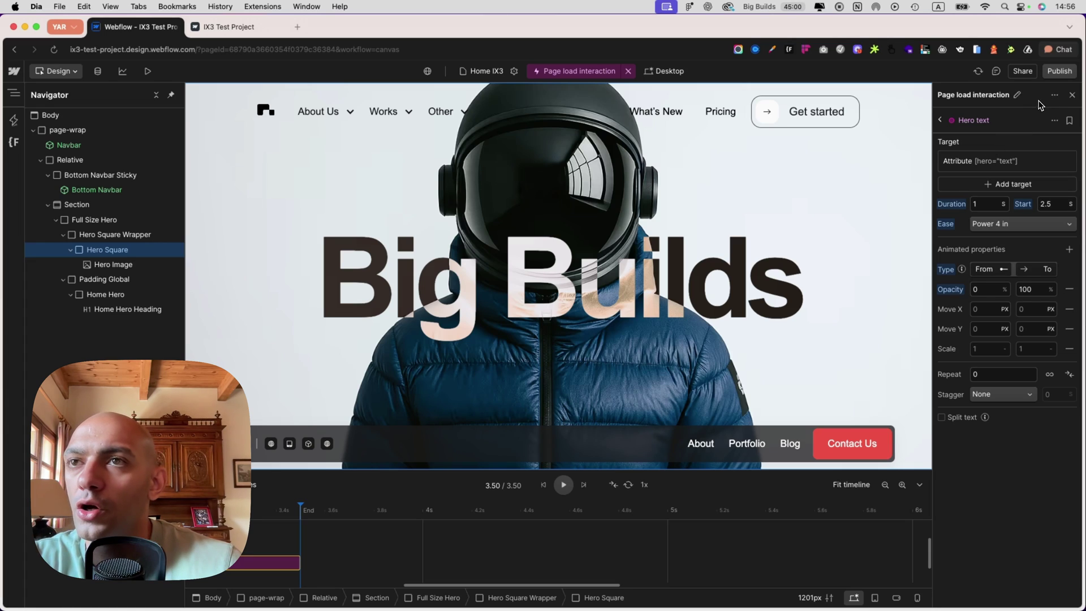
Exit the Page load interaction editor and publish the site to the ix3-test-project.webflow.io staging domain.
{"action": "left_click", "coordinate": [940, 120]}
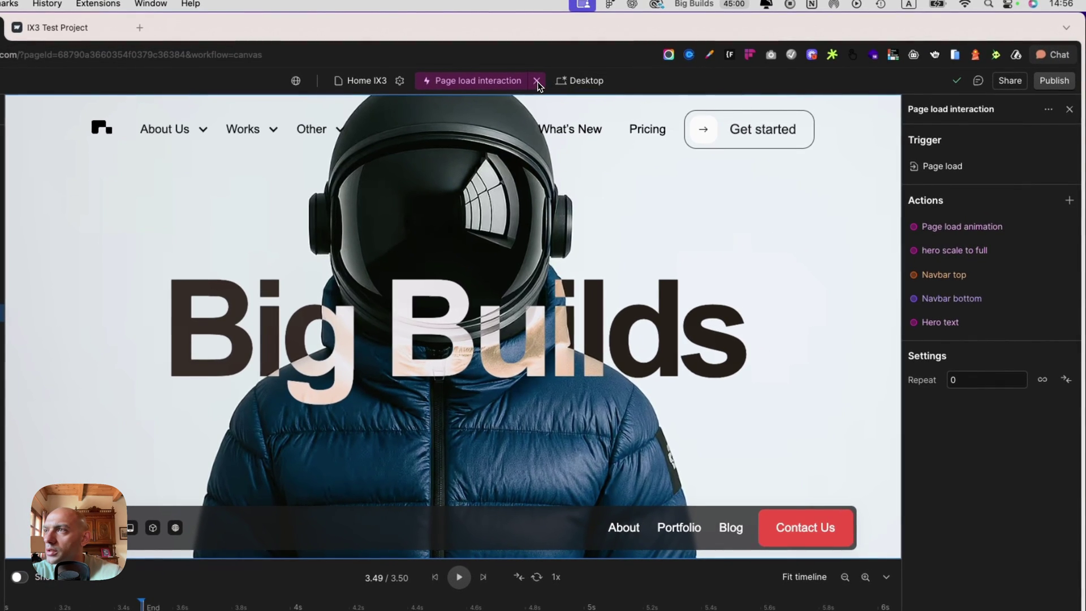
{"action": "left_click", "coordinate": [536, 85]}
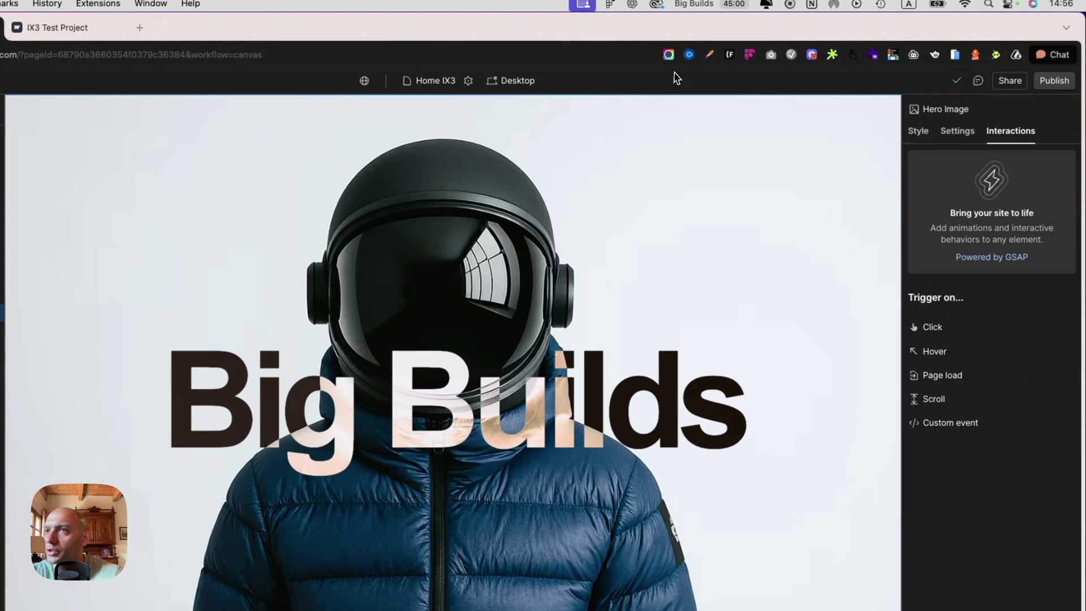
{"action": "left_click", "coordinate": [1054, 80]}
{"action": "left_click", "coordinate": [986, 310]}
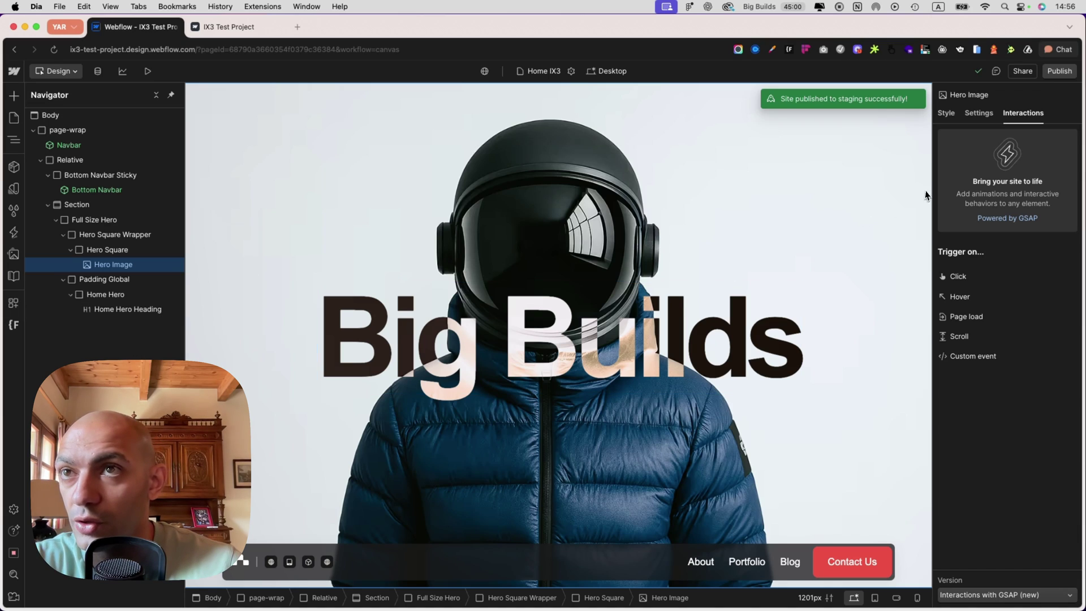
Open the published Home IX3 page from the staging link and close the old IX3 Test Project browser tab.
{"action": "left_click", "coordinate": [1059, 71]}
{"action": "left_click", "coordinate": [945, 126]}
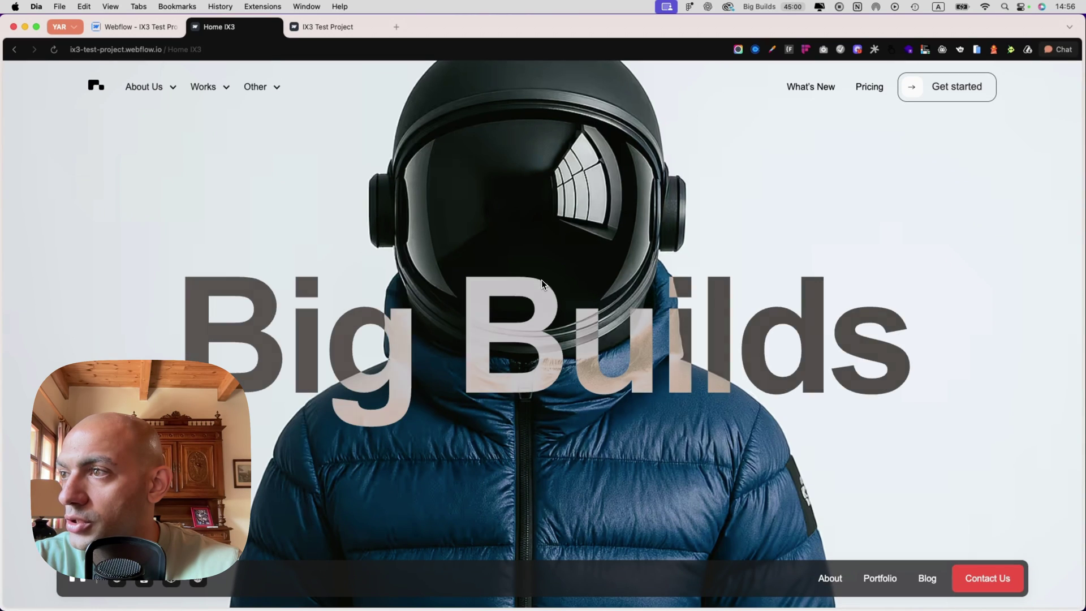
{"action": "left_click", "coordinate": [335, 28]}
{"action": "left_click", "coordinate": [373, 27]}
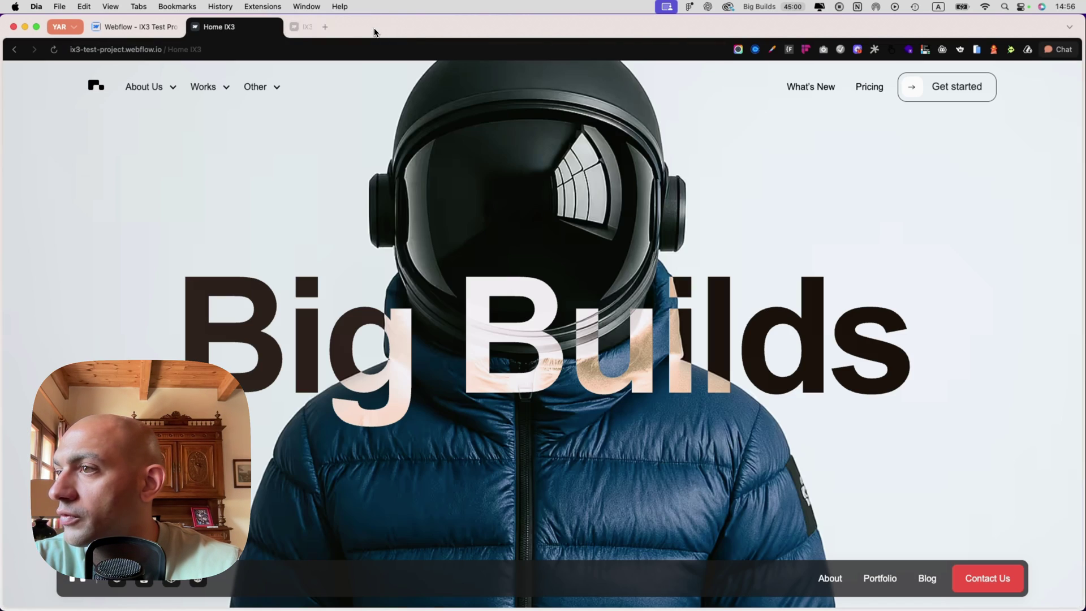
Switch the Webflow Designer to the Home IX2 page and open its published version on staging.
{"action": "left_click", "coordinate": [170, 30]}
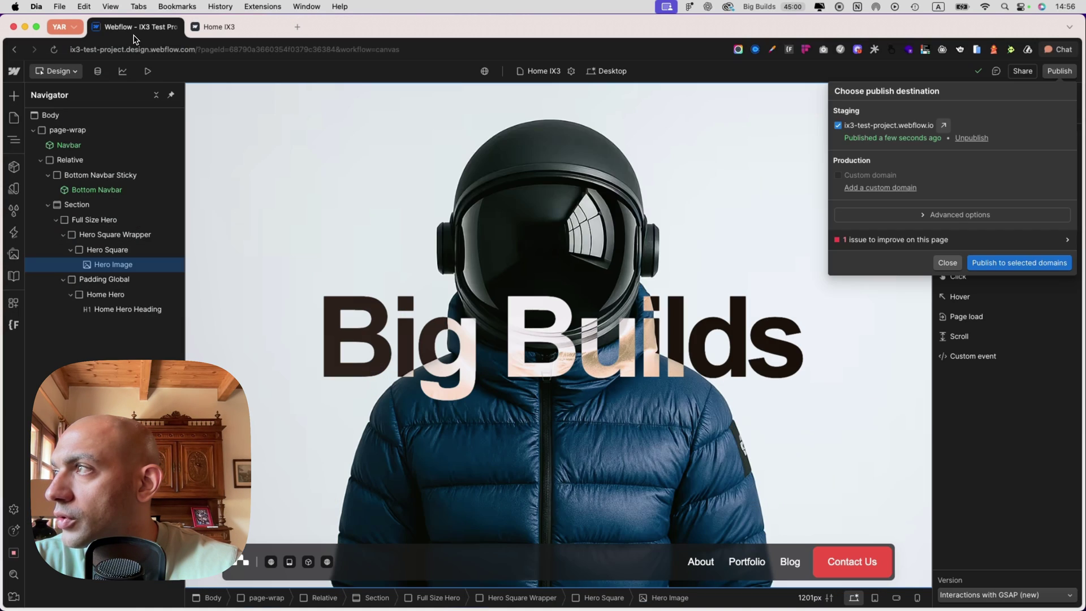
{"action": "left_click", "coordinate": [16, 120]}
{"action": "left_click", "coordinate": [104, 164]}
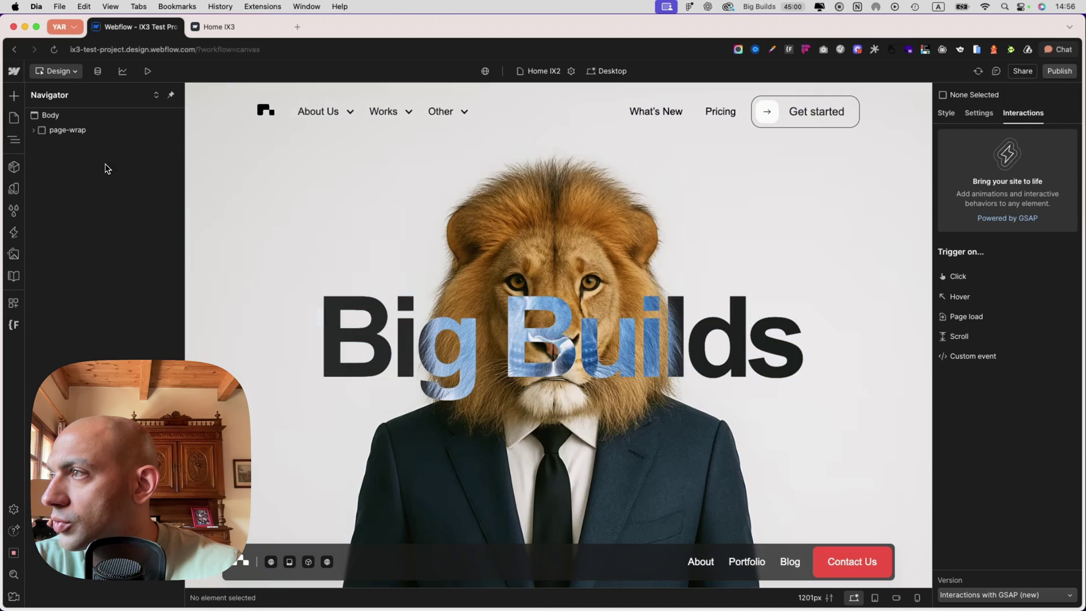
{"action": "left_click", "coordinate": [1052, 73]}
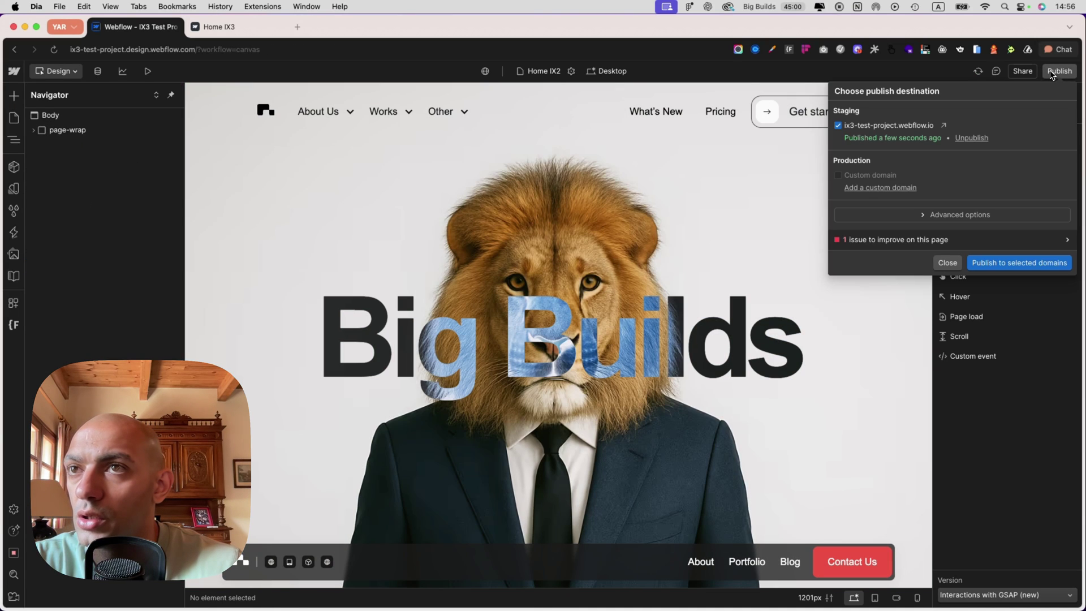
{"action": "left_click", "coordinate": [942, 127]}
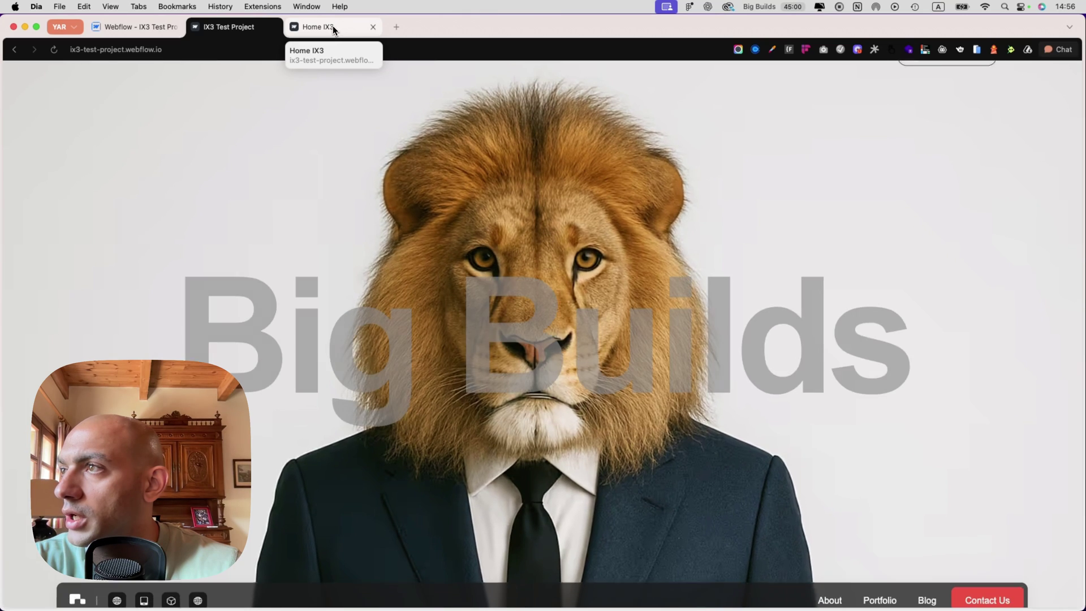
Compare the published Home IX2 page with the published Home IX3 page.
{"action": "left_click", "coordinate": [342, 28]}
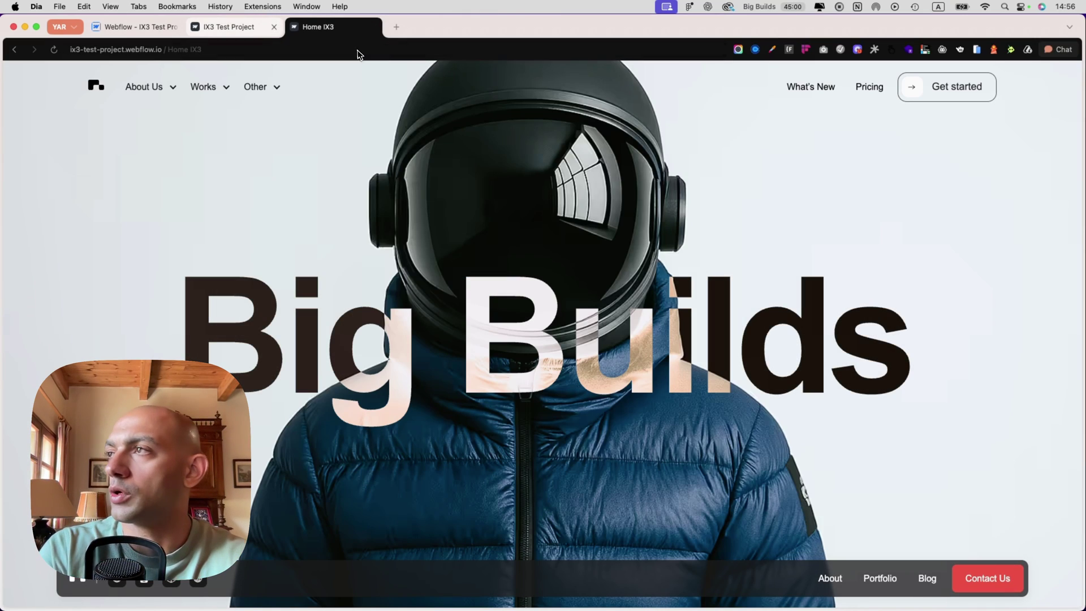
{"action": "left_click", "coordinate": [247, 35]}
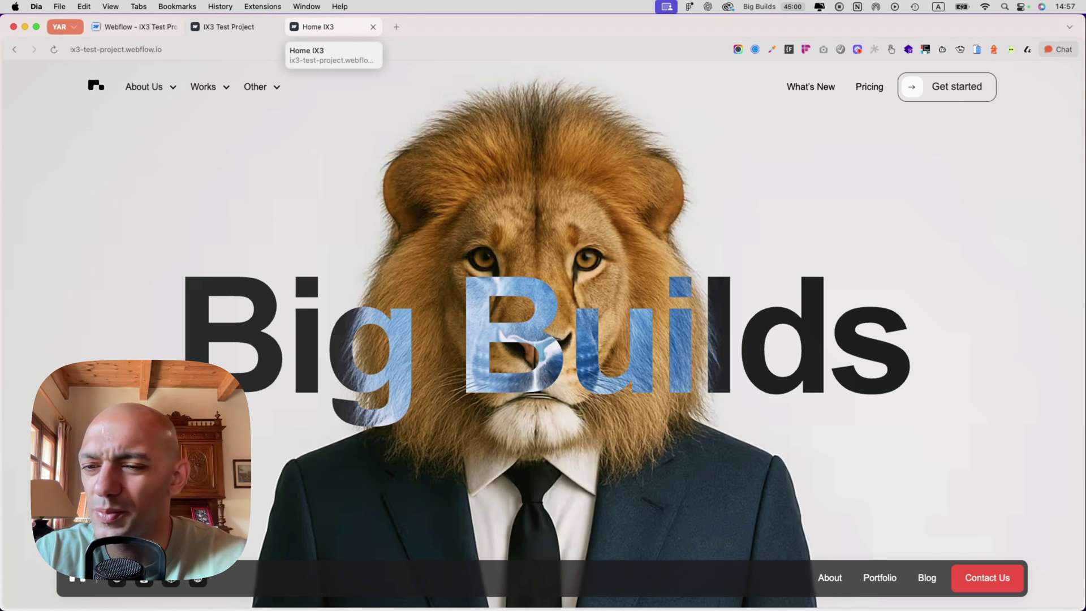
{"action": "left_click", "coordinate": [334, 26]}
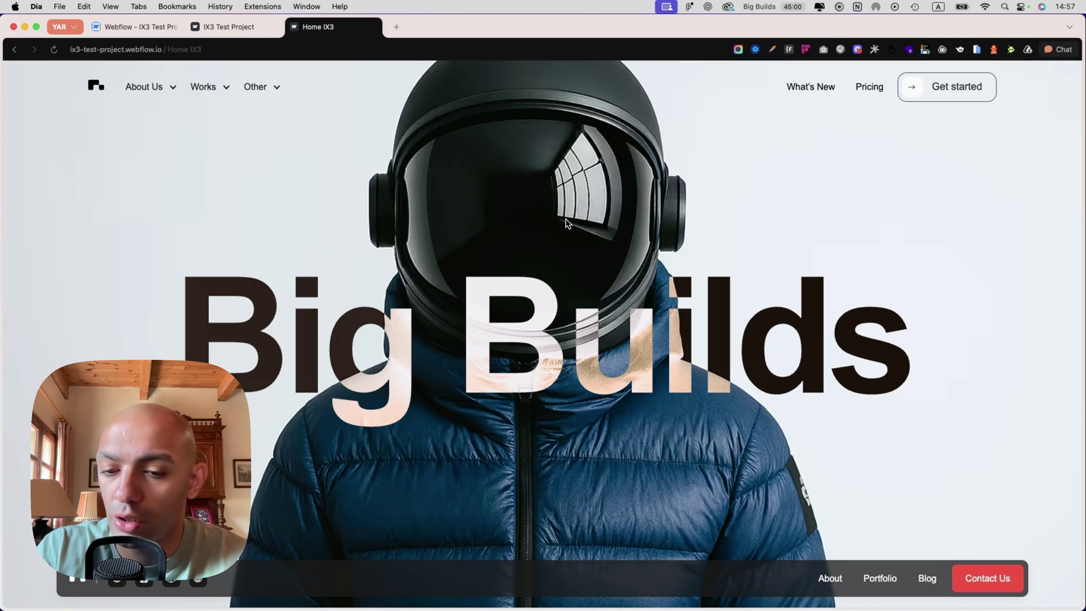
Reload the published Home IX3 page repeatedly to examine how its load animation starts.
{"action": "key", "text": "super+r"}
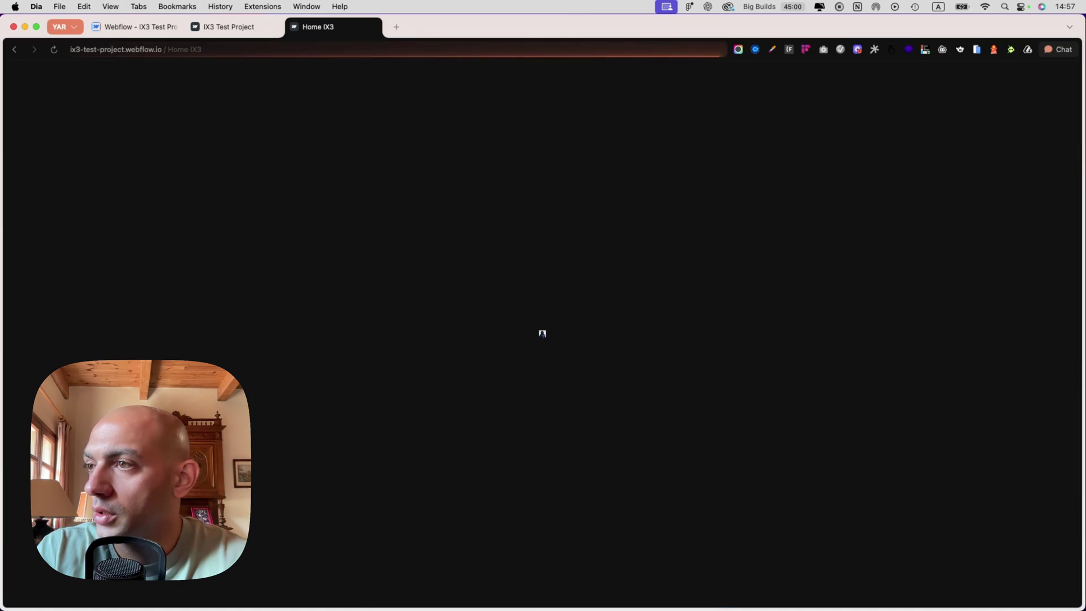
{"action": "key", "text": "super+r"}
{"action": "key", "text": "super+r"}
{"action": "key", "text": "super+r"}
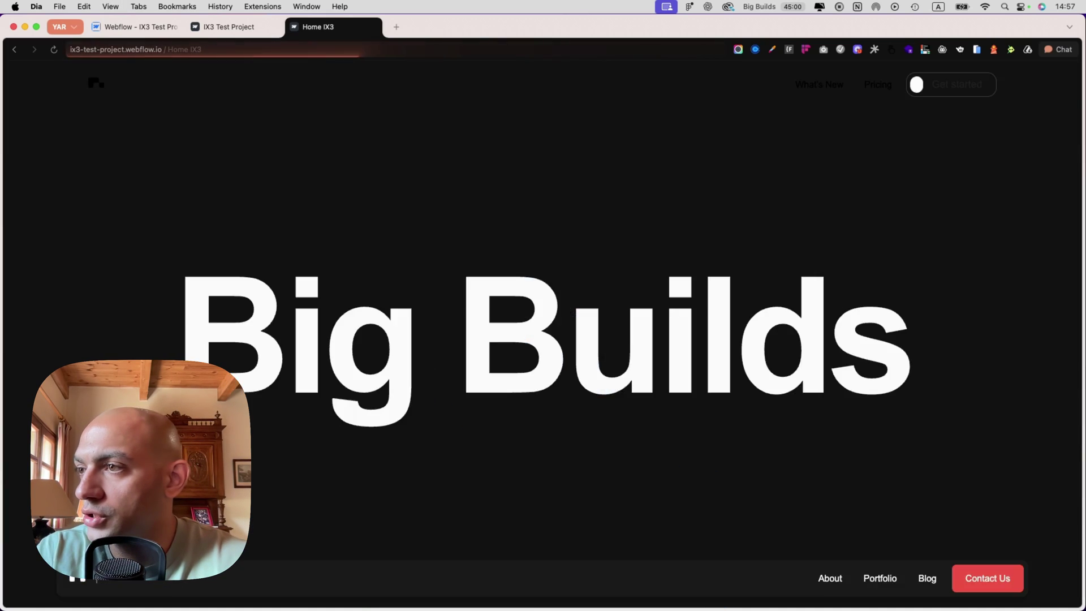
{"action": "key", "text": "super+r"}
{"action": "key", "text": "super+r"}
{"action": "key", "text": "super+r"}
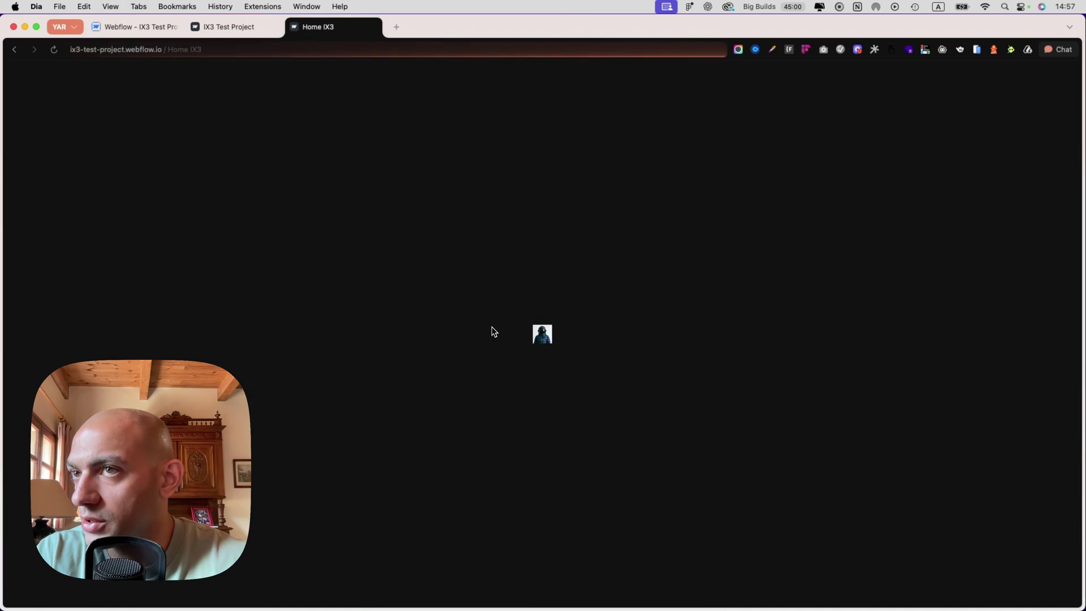
{"action": "key", "text": "super+r"}
{"action": "key", "text": "super+r"}
{"action": "key", "text": "super+r"}
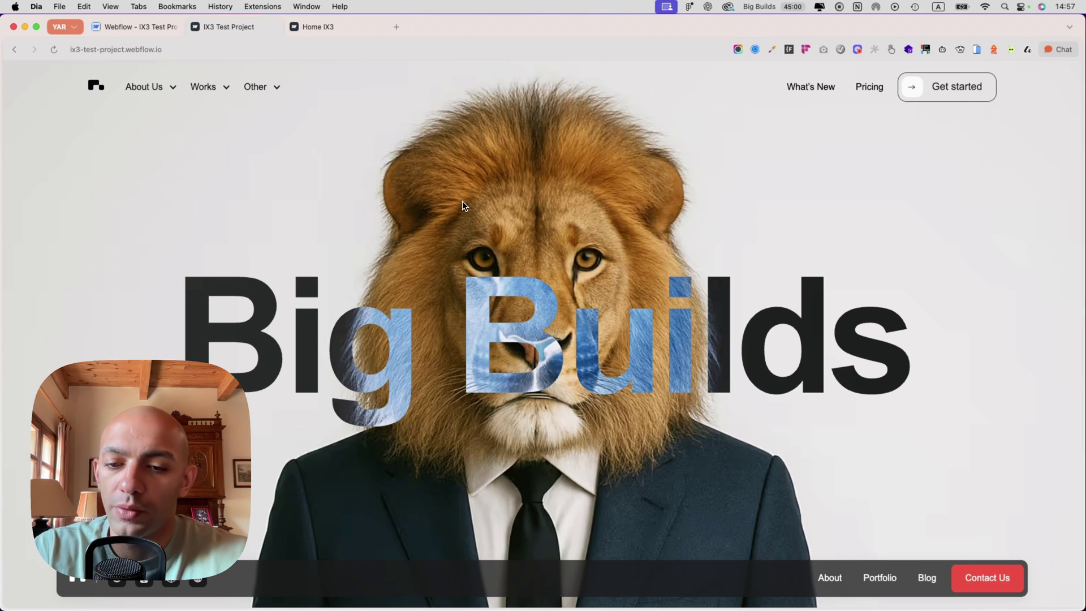
Reload the published Home IX2 page several times to examine the start of its classic load animation.
{"action": "key", "text": "super+r"}
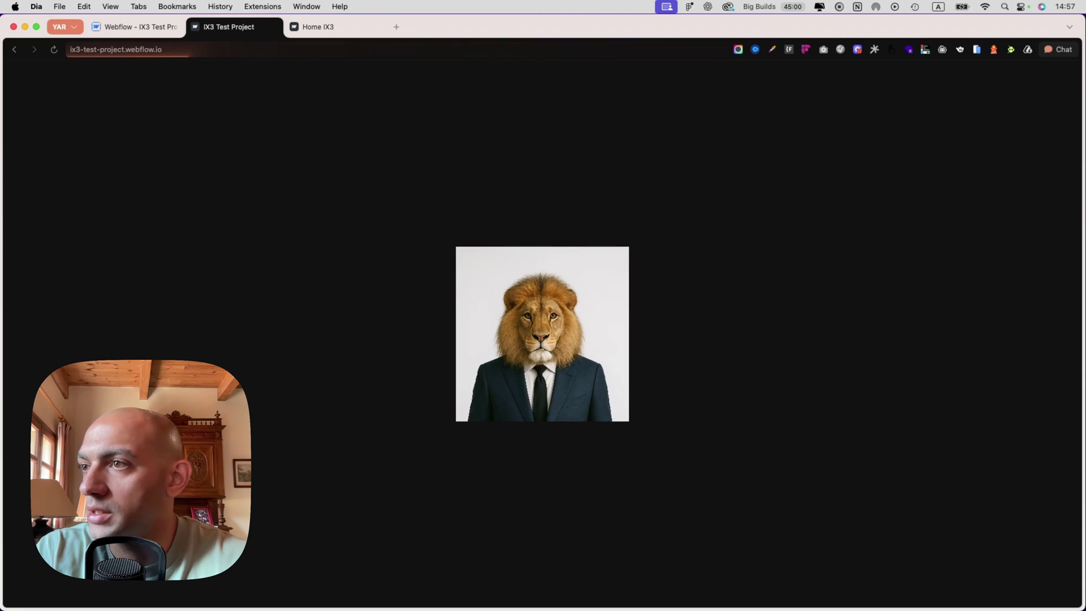
{"action": "key", "text": "super+r"}
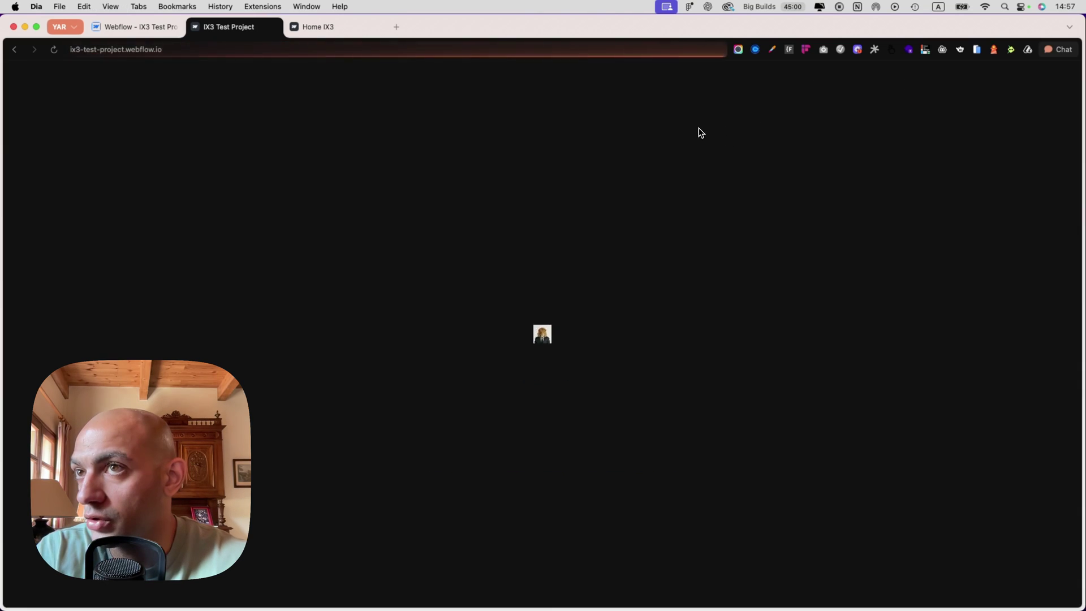
{"action": "key", "text": "super+r"}
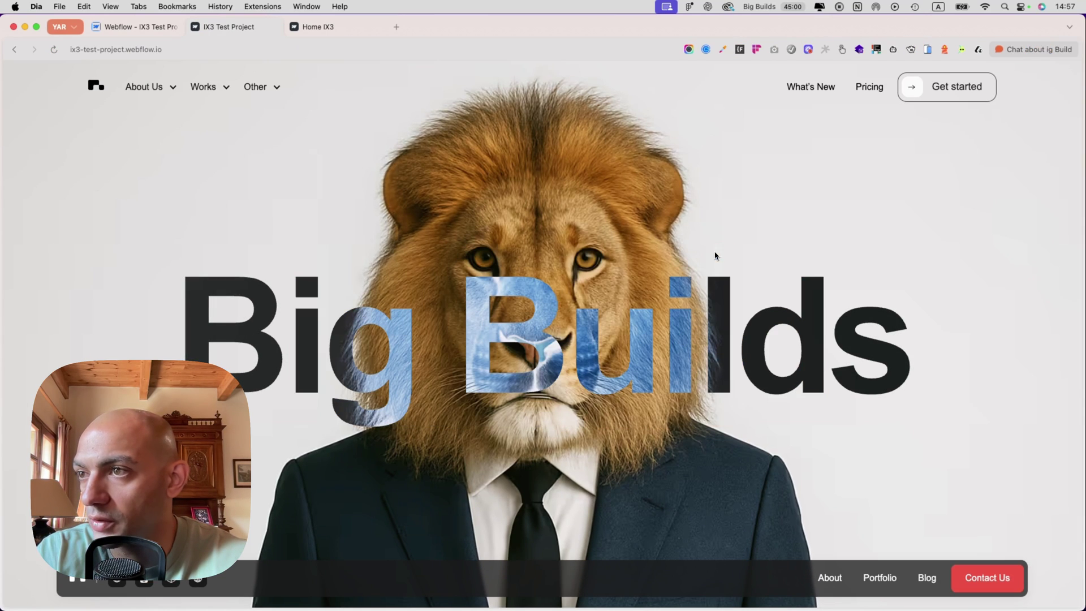
Reload the published Home IX2 and Home IX3 pages back to back to compare their load animations.
{"action": "key", "text": "super+r"}
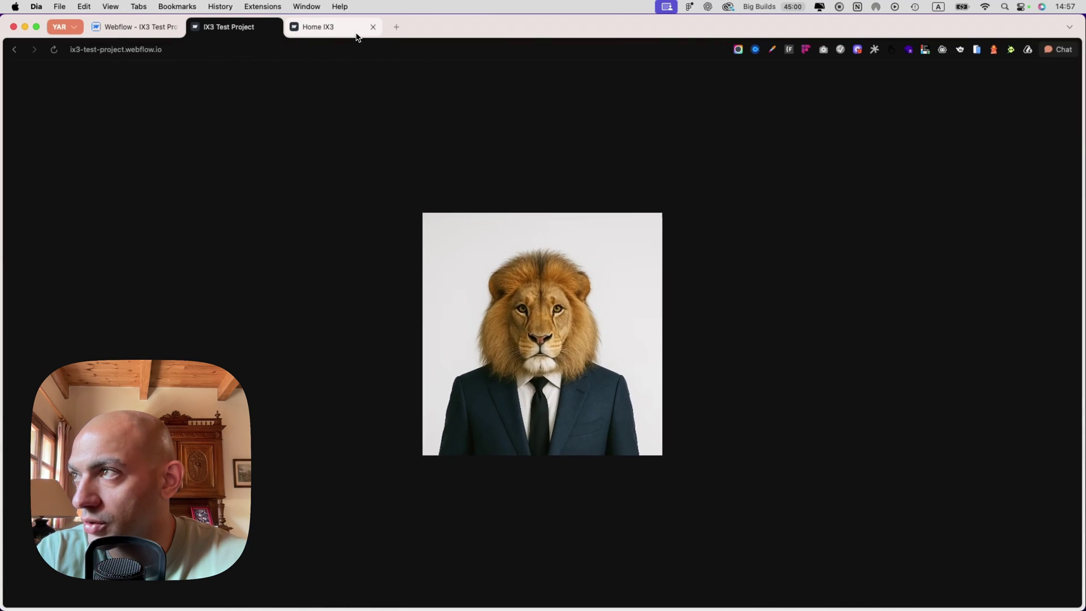
{"action": "left_click", "coordinate": [357, 29]}
{"action": "key", "text": "super+r"}
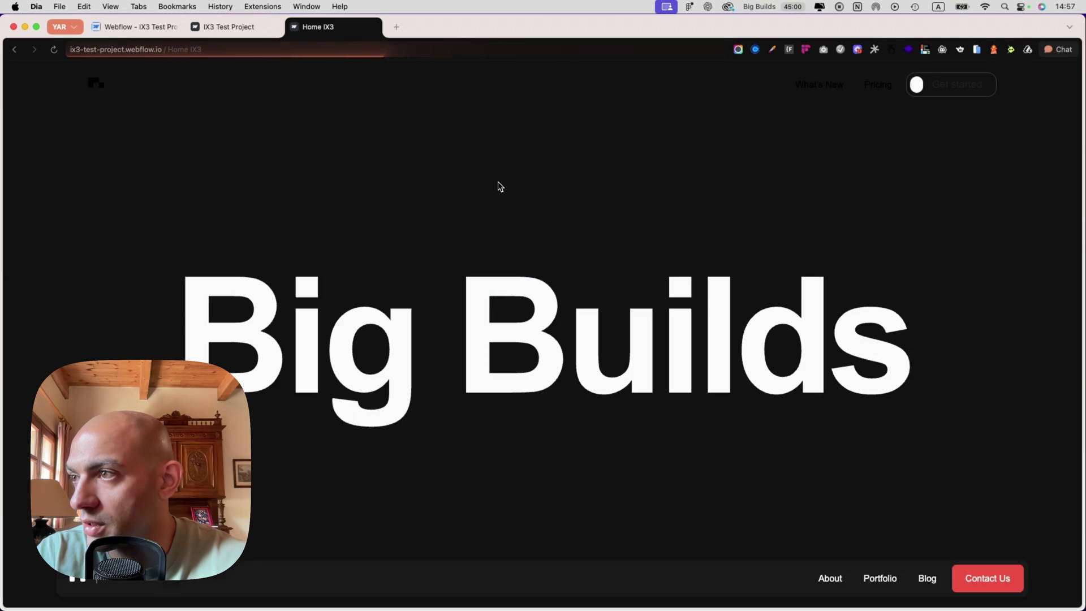
{"action": "left_click", "coordinate": [244, 27]}
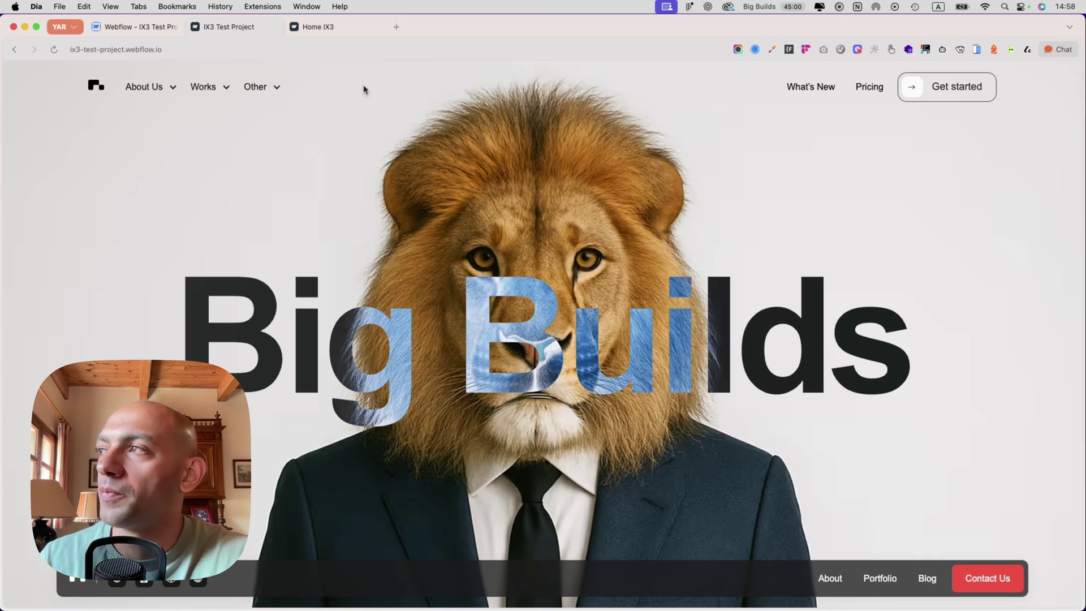
Return to the Webflow Designer and close the publish dialog.
{"action": "left_click", "coordinate": [136, 27]}
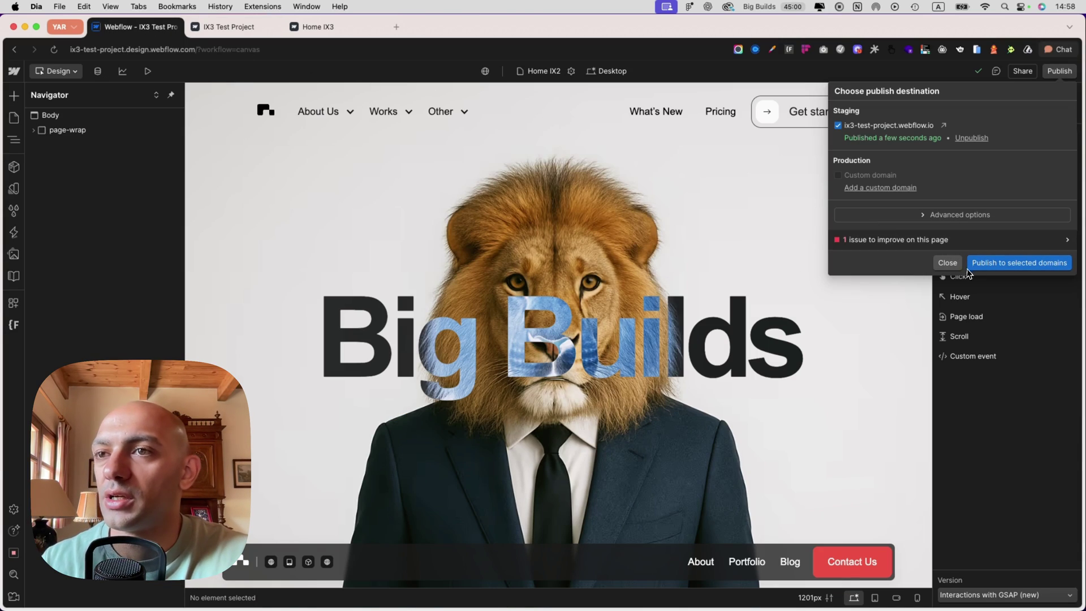
{"action": "left_click", "coordinate": [947, 262]}
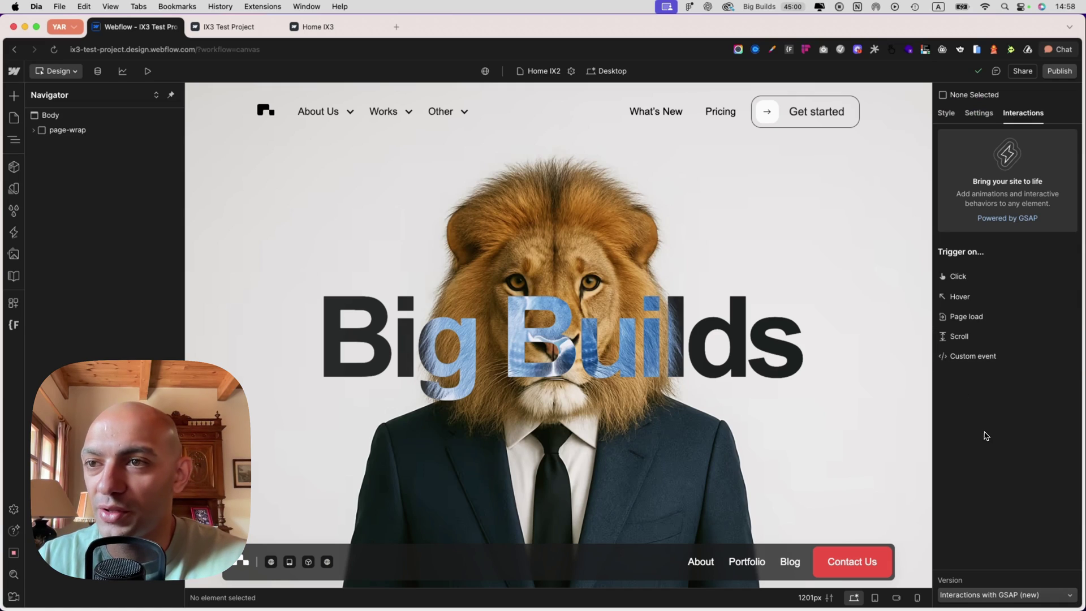